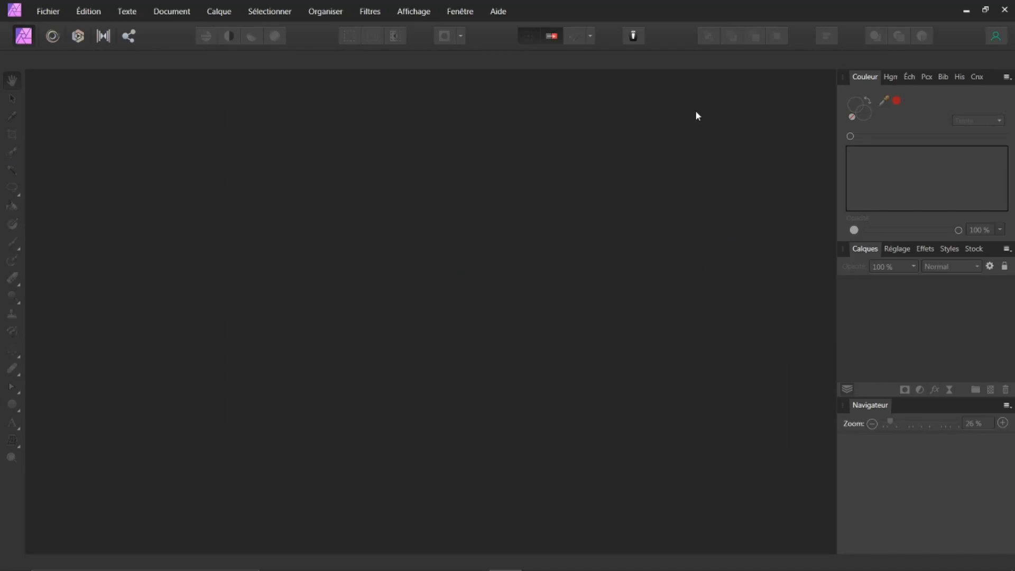
# Review the purchased overlay packs in the account window, and close it
pyautogui.click(495, 12)
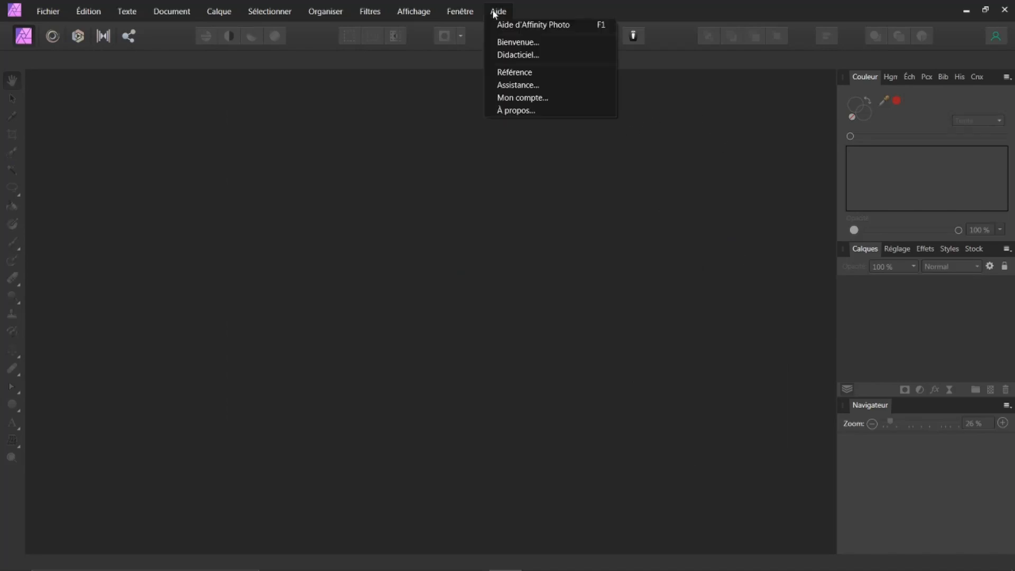
pyautogui.click(519, 97)
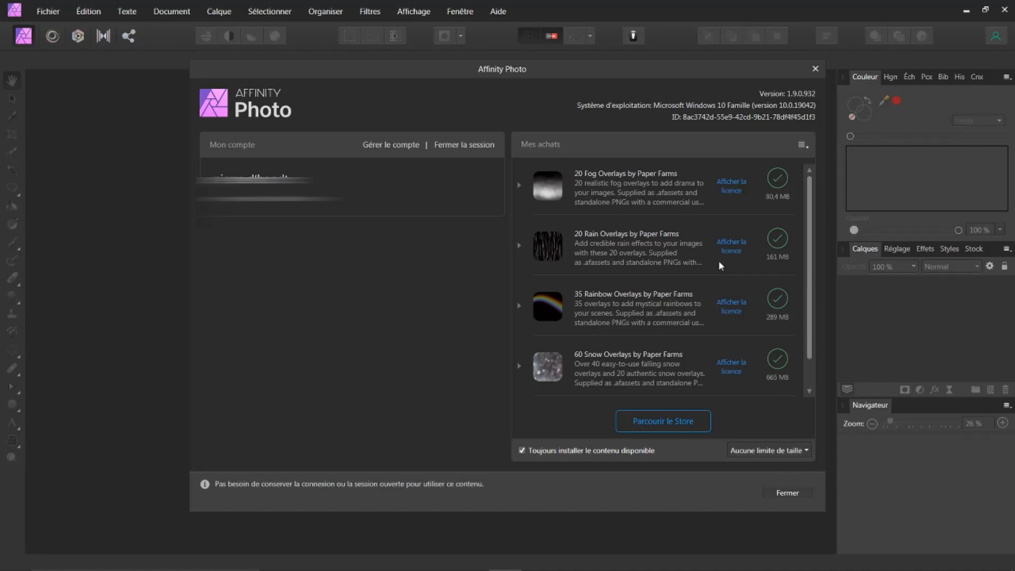
pyautogui.click(785, 492)
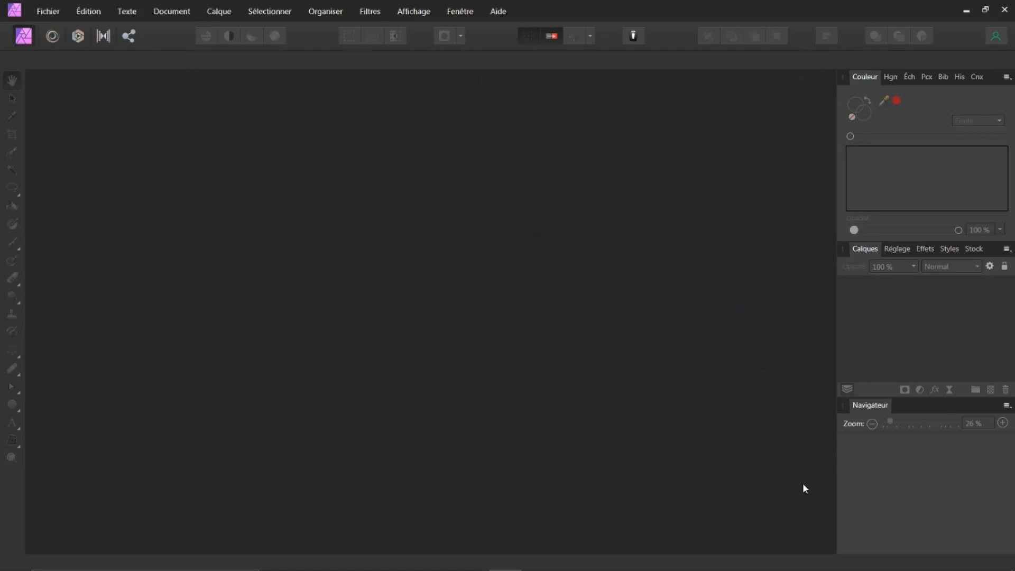
# Open the recent image nova-scotia-duck-tolling-retriever-5953883.jpg
pyautogui.click(37, 11)
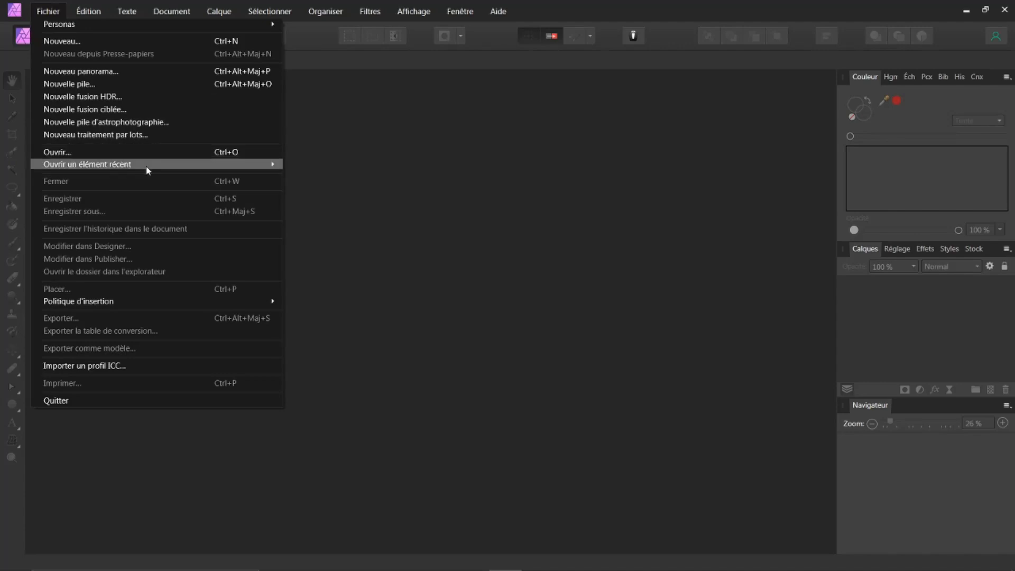
pyautogui.moveTo(148, 165)
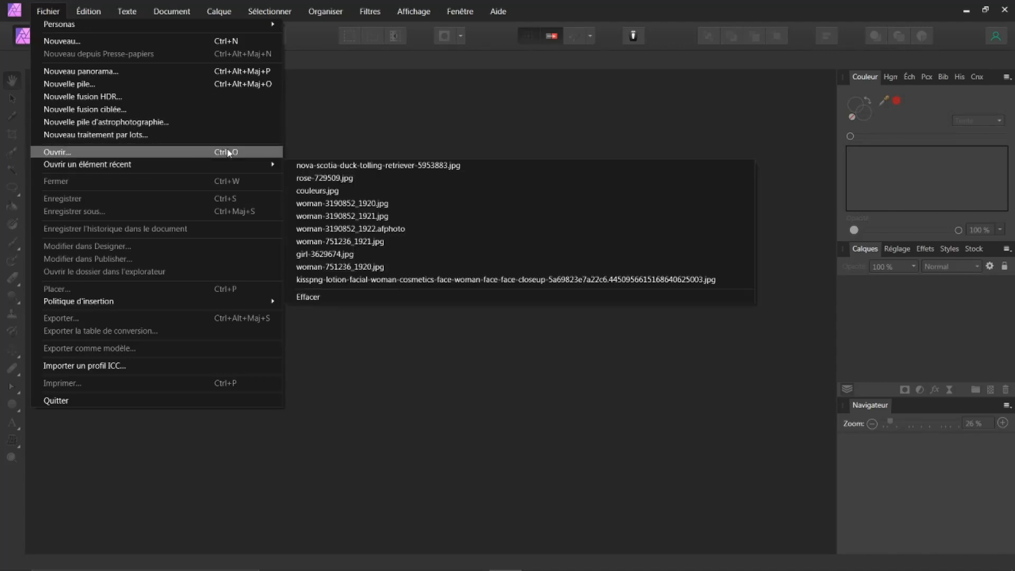
pyautogui.click(328, 165)
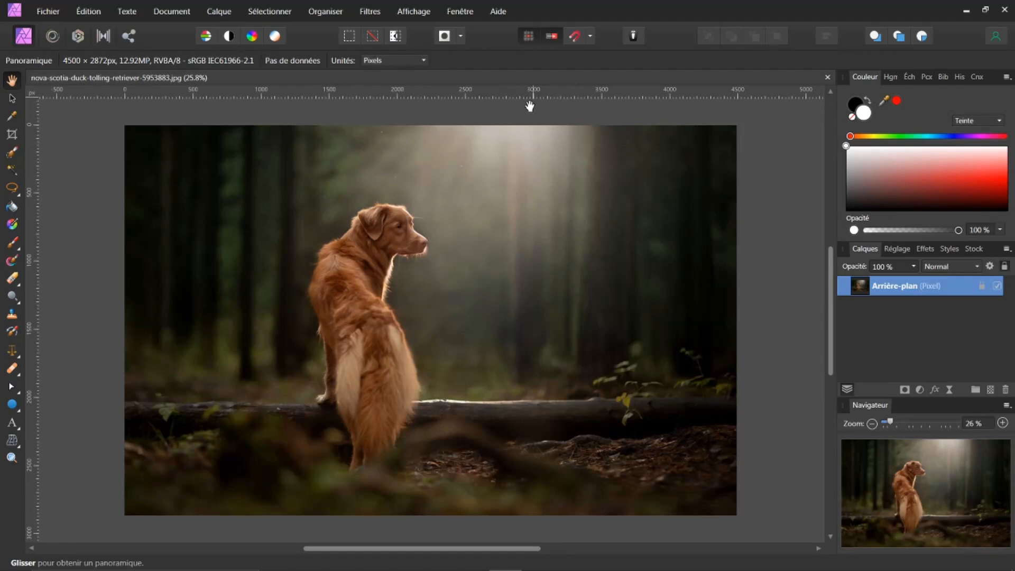
# Show the Contenus (Assets) studio panel
pyautogui.click(460, 12)
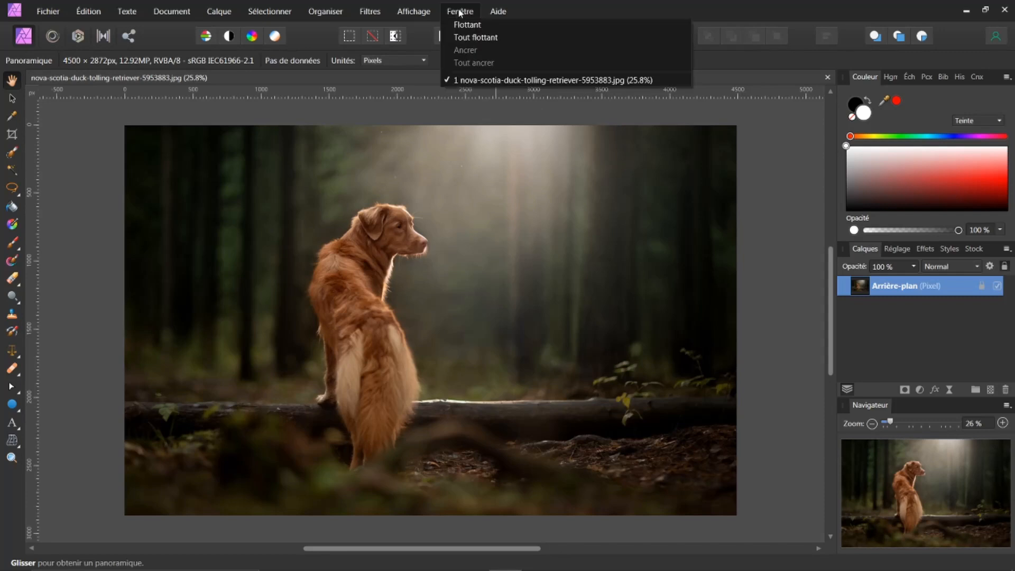
pyautogui.moveTo(424, 12)
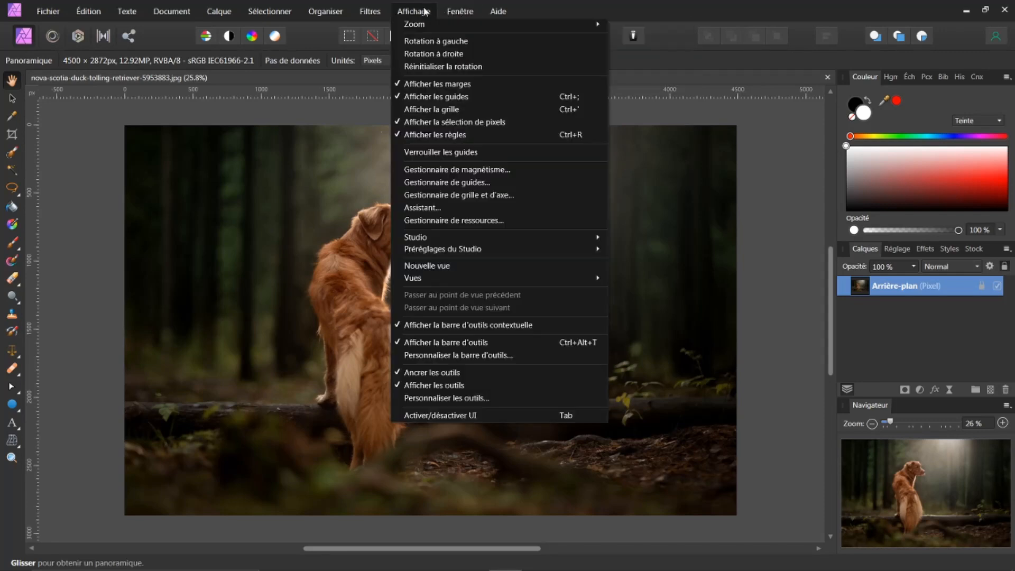
pyautogui.moveTo(500, 236)
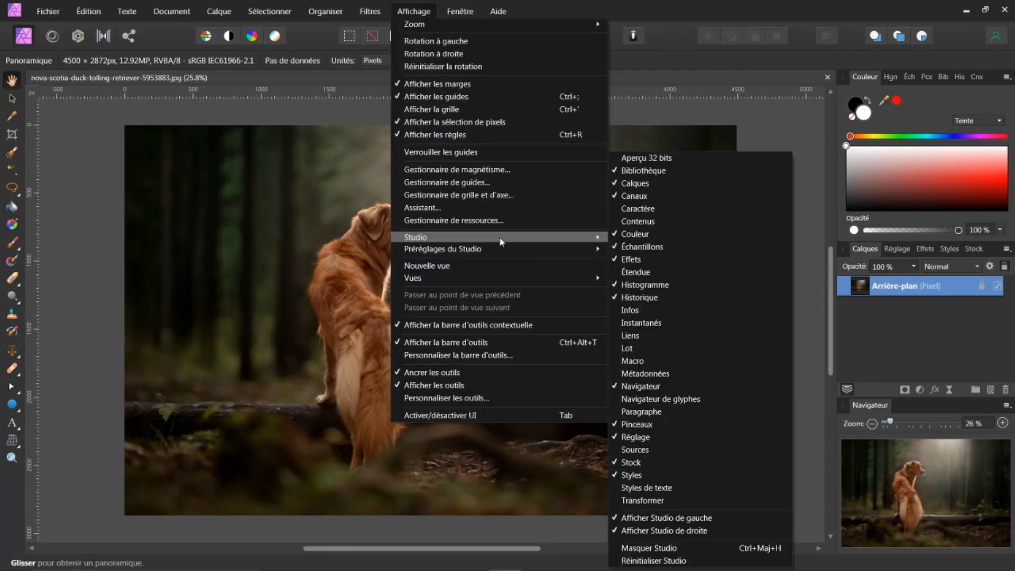
pyautogui.click(627, 222)
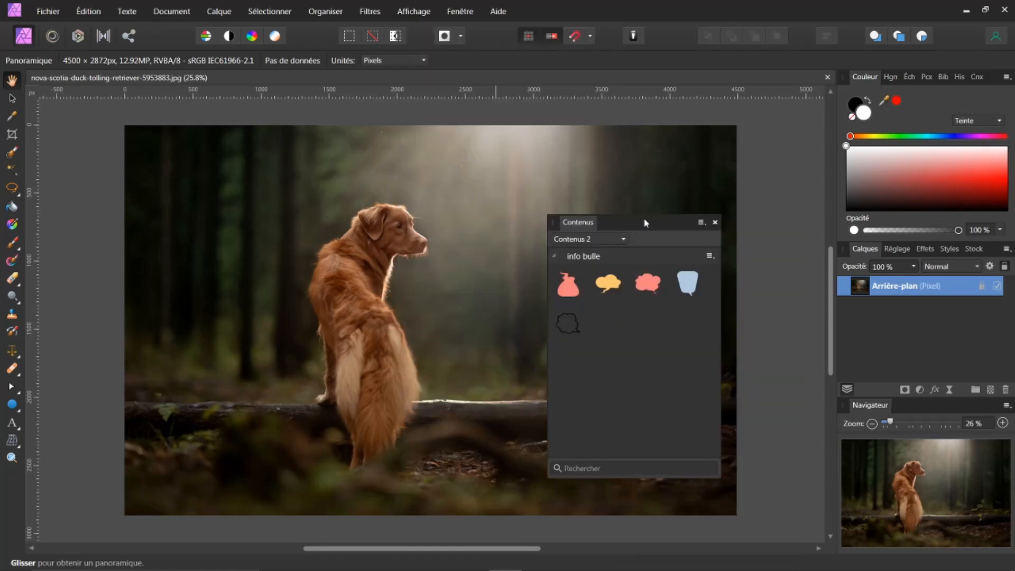
# Dock the floating Contenus panel beside the tools, on the opposite side of the workspace from the other studio panels
pyautogui.moveTo(635, 222); pyautogui.dragTo(511, 174)
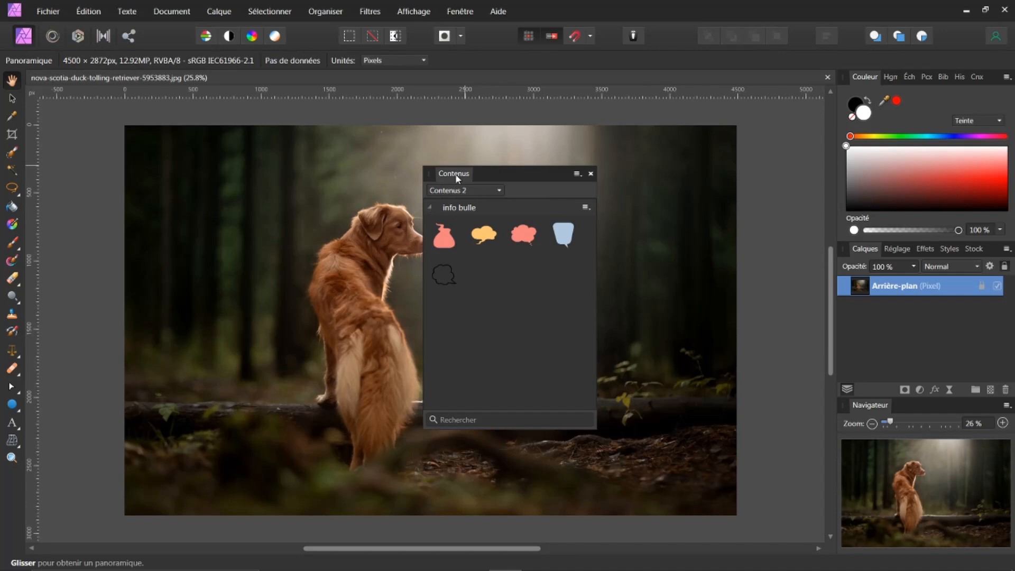
pyautogui.moveTo(450, 175); pyautogui.dragTo(854, 162)
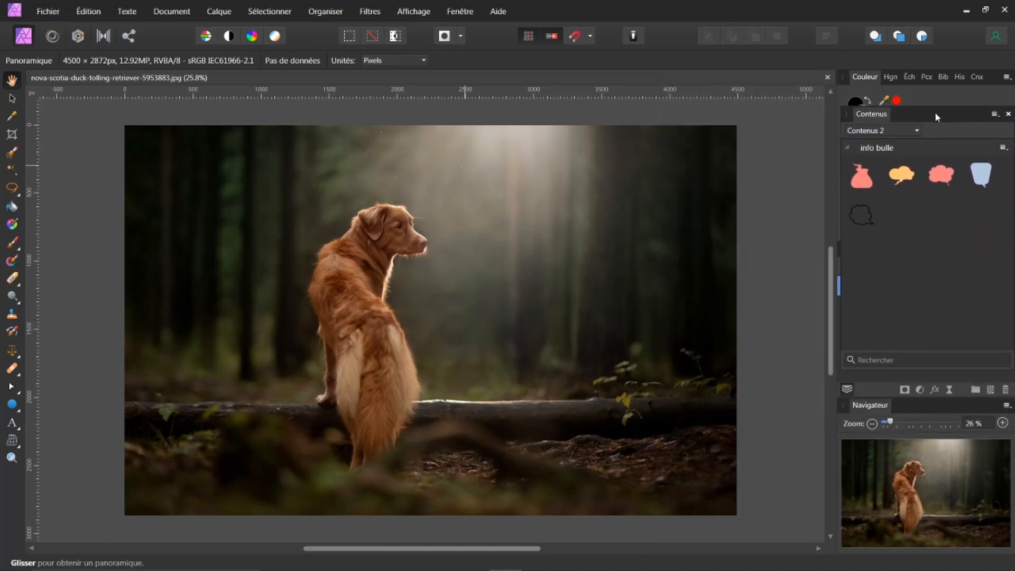
pyautogui.moveTo(966, 79); pyautogui.dragTo(861, 80)
pyautogui.moveTo(858, 175); pyautogui.dragTo(46, 86)
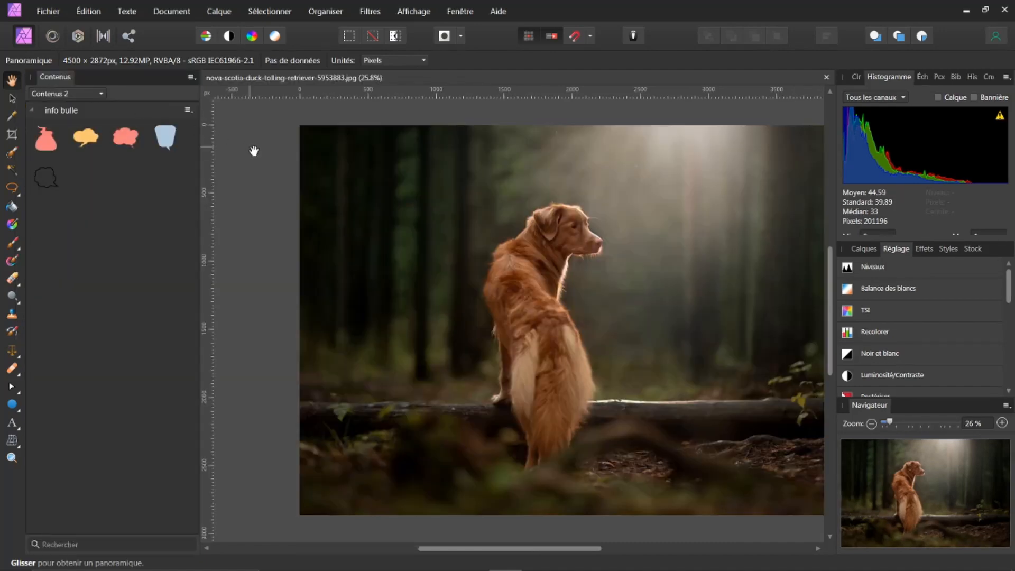
# Place plume4.png from Fog Overlays by Paper Farms over the lower-left ground of the photo and narrow it slightly
pyautogui.moveTo(511, 552); pyautogui.dragTo(512, 556)
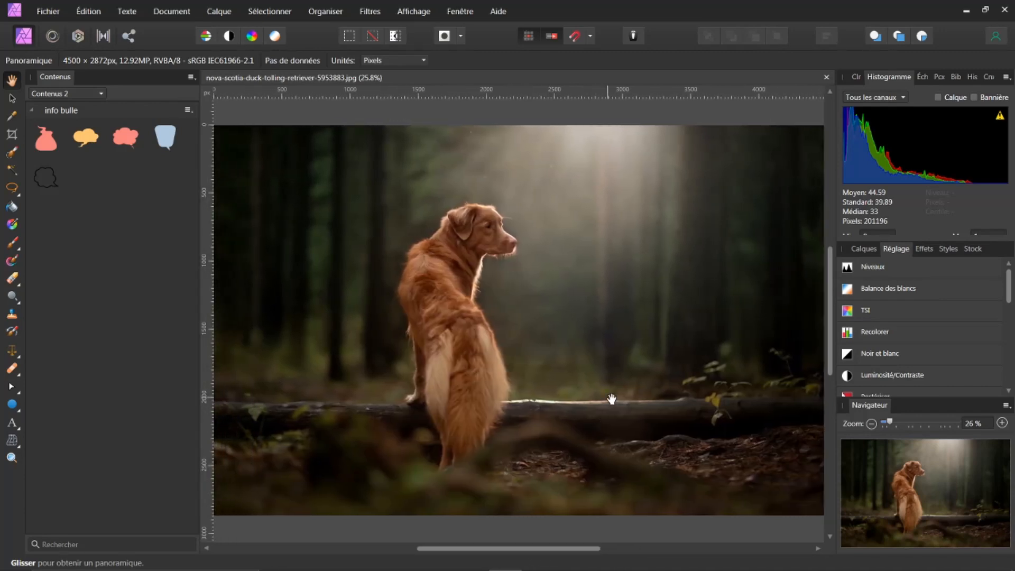
pyautogui.scroll(-2, 610, 398)
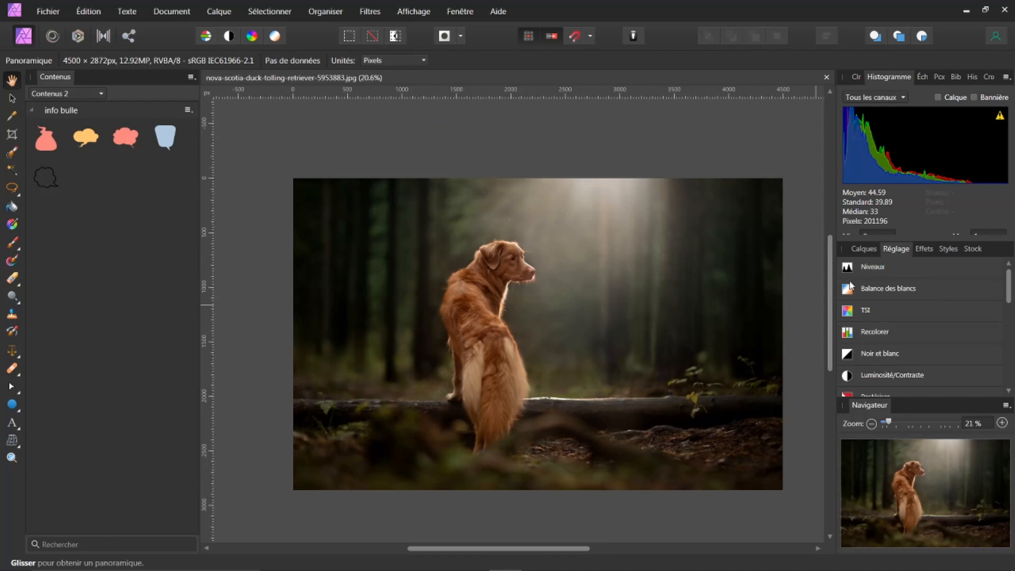
pyautogui.moveTo(829, 308); pyautogui.dragTo(828, 317)
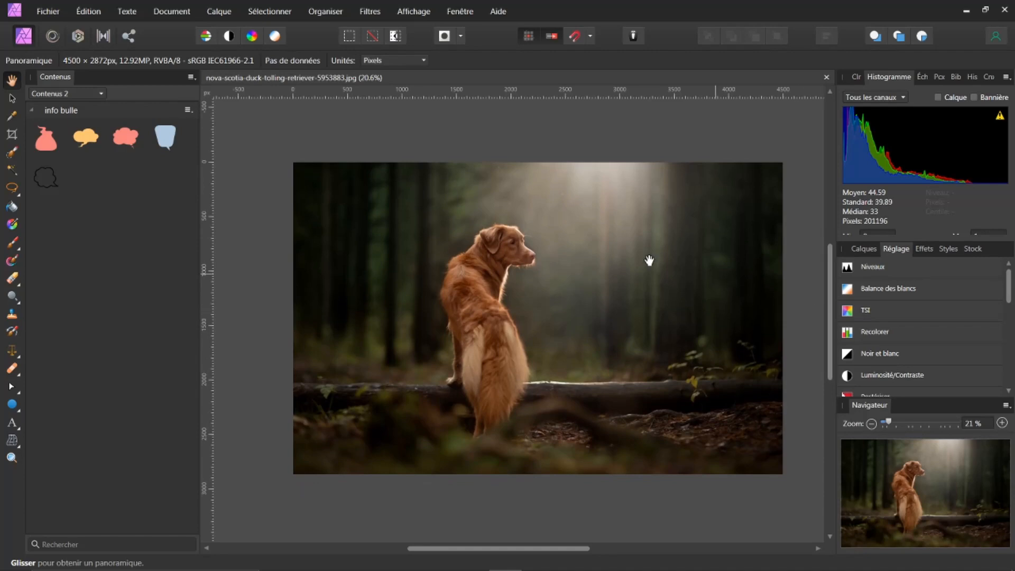
pyautogui.click(100, 94)
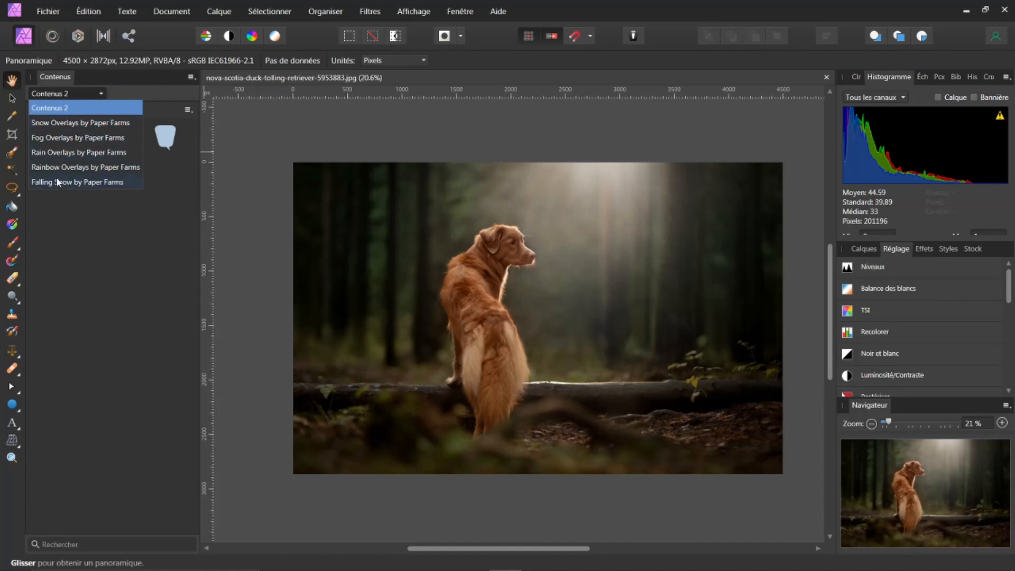
pyautogui.click(52, 137)
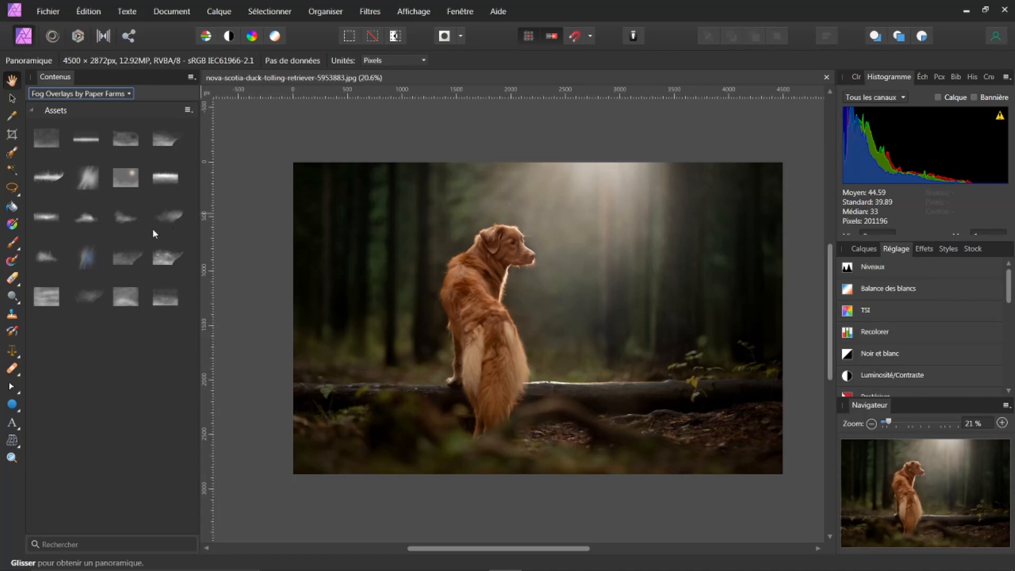
pyautogui.moveTo(48, 257); pyautogui.dragTo(409, 424)
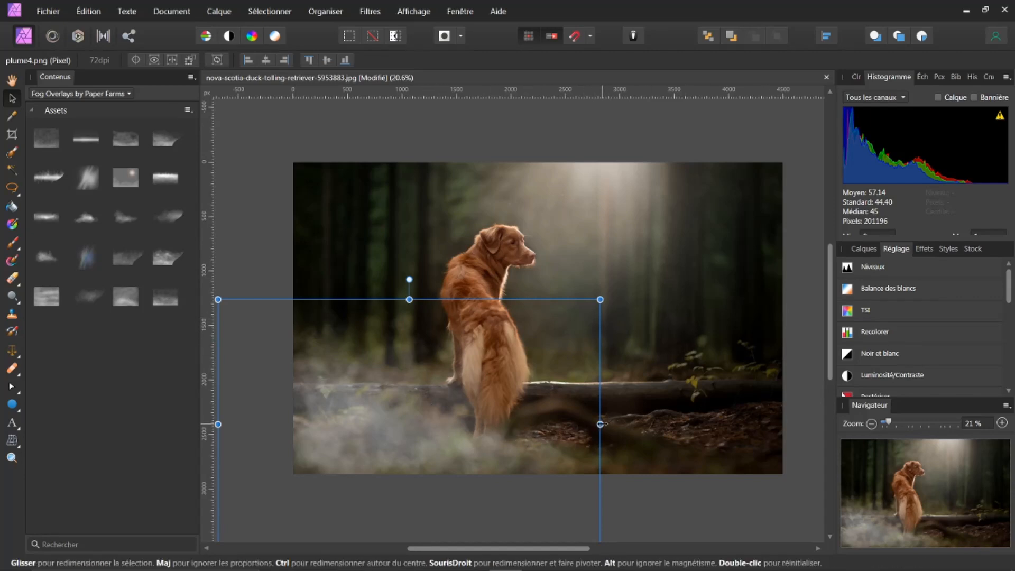
pyautogui.moveTo(599, 424)
pyautogui.mouseDown()
pyautogui.moveTo(671, 424)
pyautogui.moveTo(589, 428)
pyautogui.mouseUp()
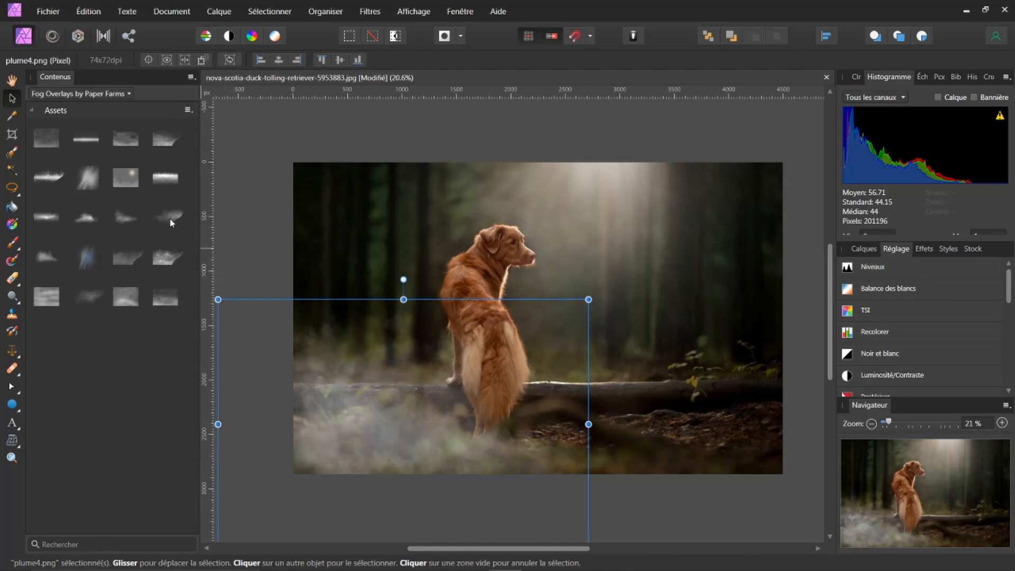
# Add the fog overlays plume3.png at the photo's lower right and subtle_plume.png along its lower middle, and display the layer list
pyautogui.moveTo(168, 219); pyautogui.dragTo(685, 430)
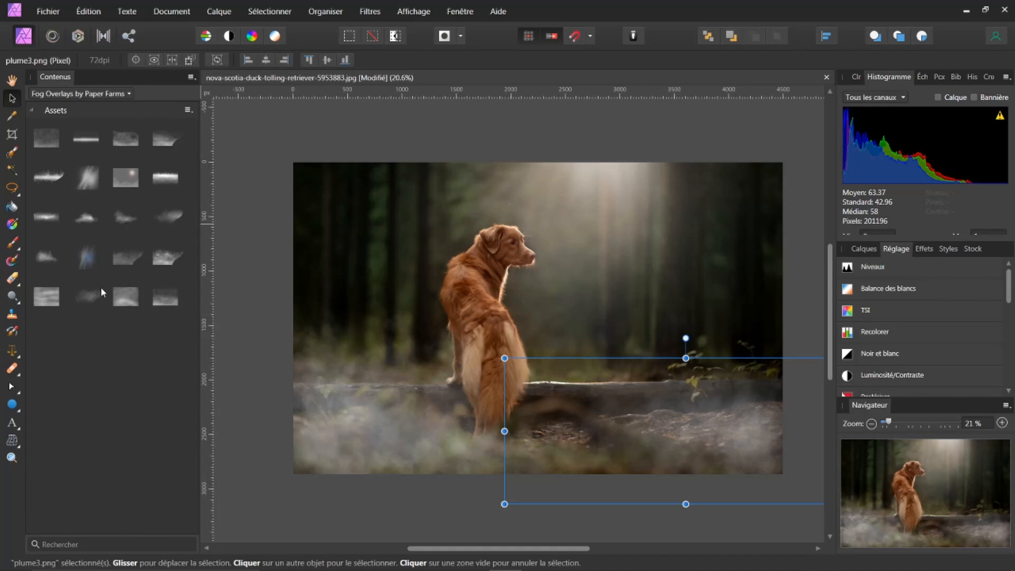
pyautogui.moveTo(131, 284); pyautogui.dragTo(577, 452)
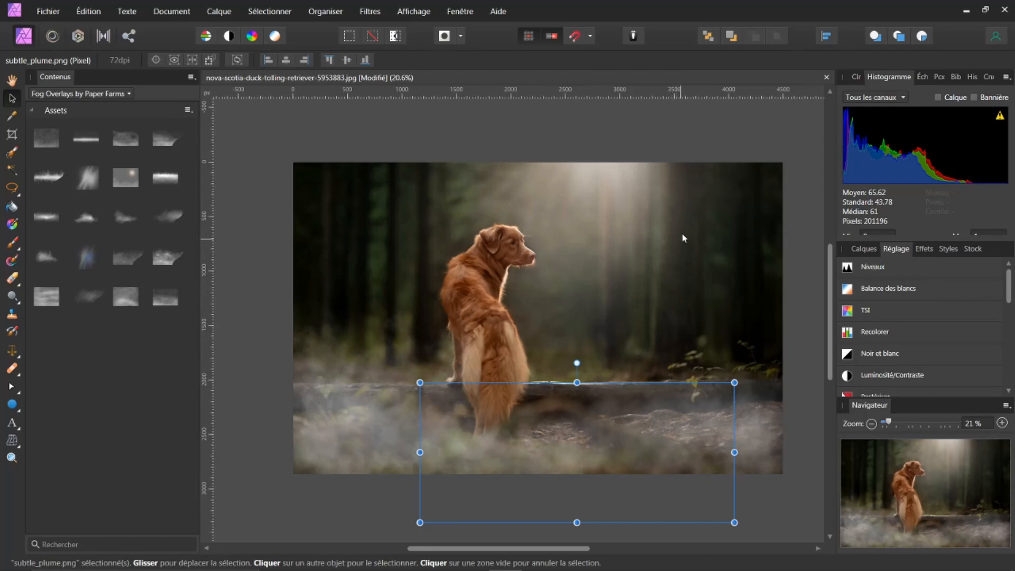
pyautogui.click(860, 249)
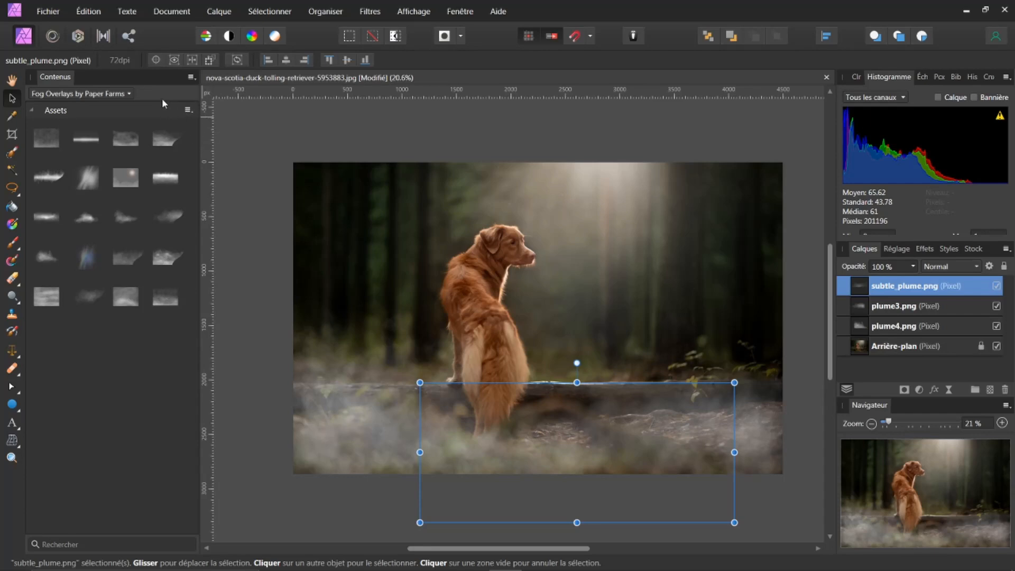
# Place the fastrain.png overlay from Rain Overlays by Paper Farms over the dog photo
pyautogui.click(128, 92)
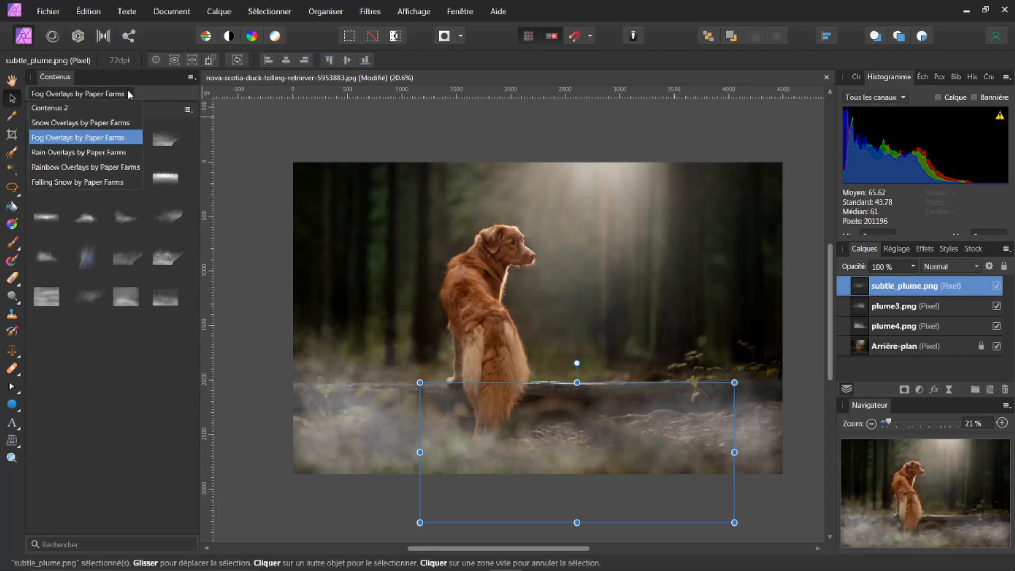
pyautogui.click(57, 152)
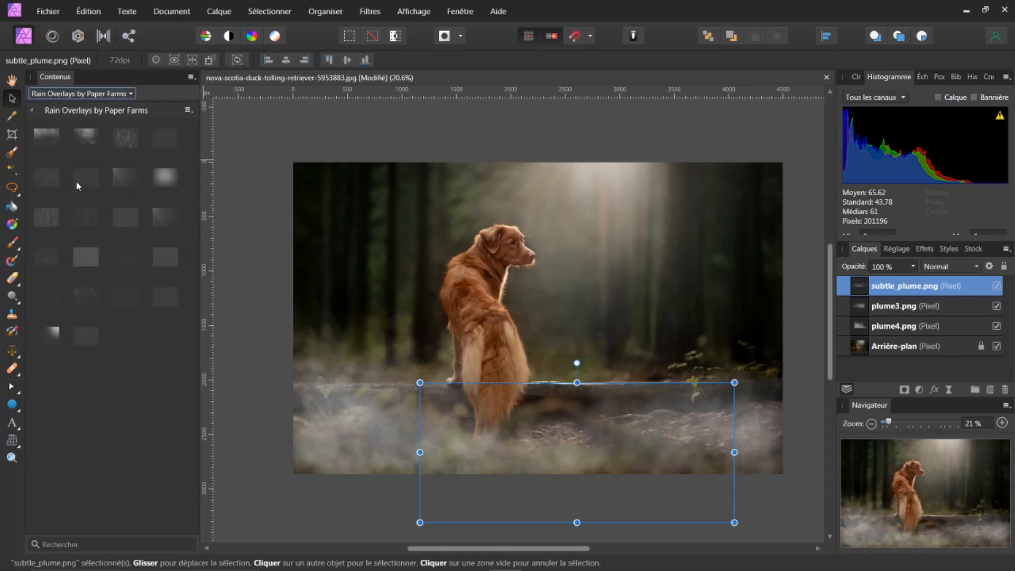
pyautogui.moveTo(78, 181); pyautogui.dragTo(98, 193)
pyautogui.moveTo(99, 197); pyautogui.dragTo(487, 271)
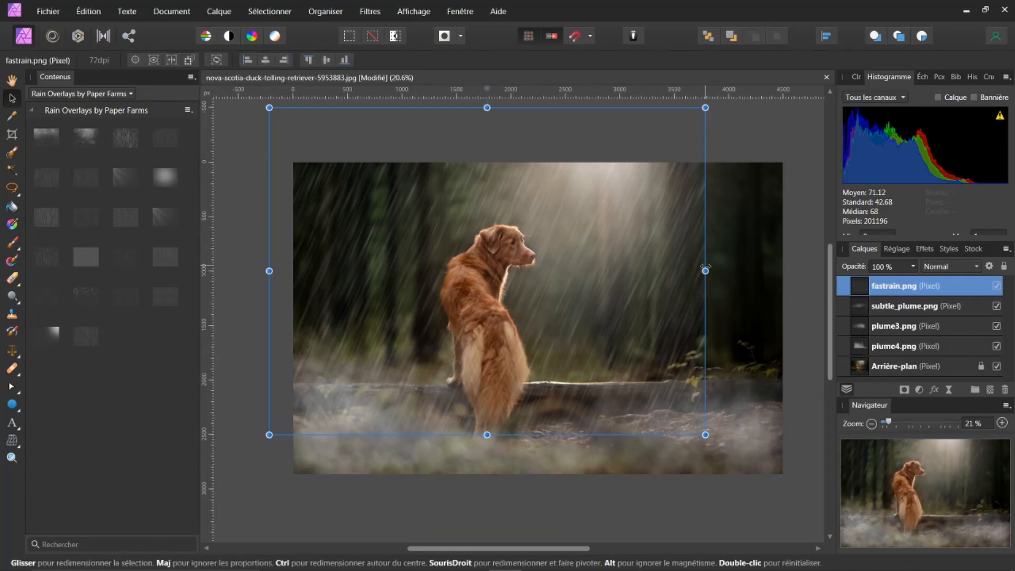
# Resize the fastrain.png layer by snapping all four of its sides to the photo's edges
pyautogui.click(573, 36)
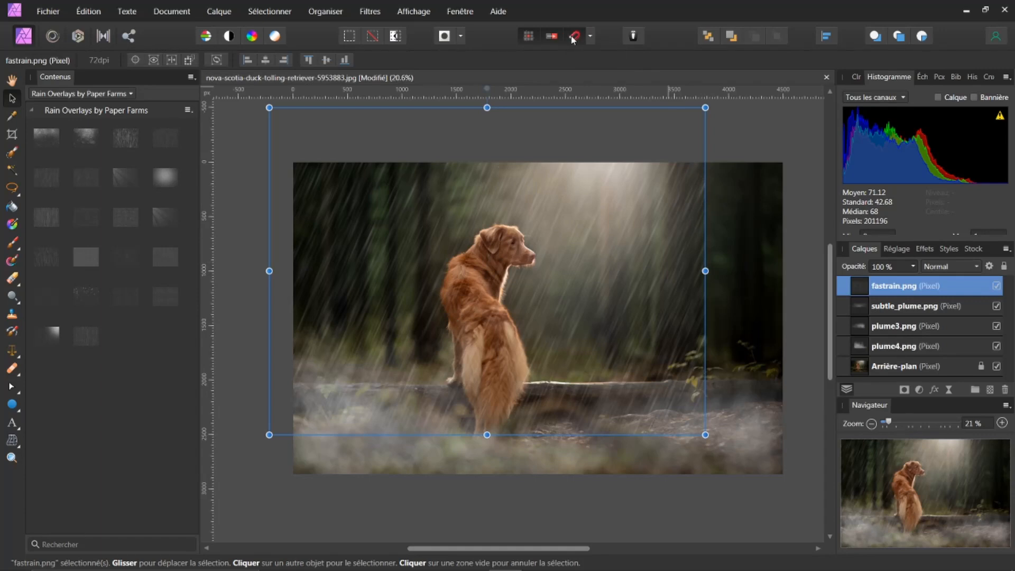
pyautogui.moveTo(705, 270); pyautogui.dragTo(783, 288)
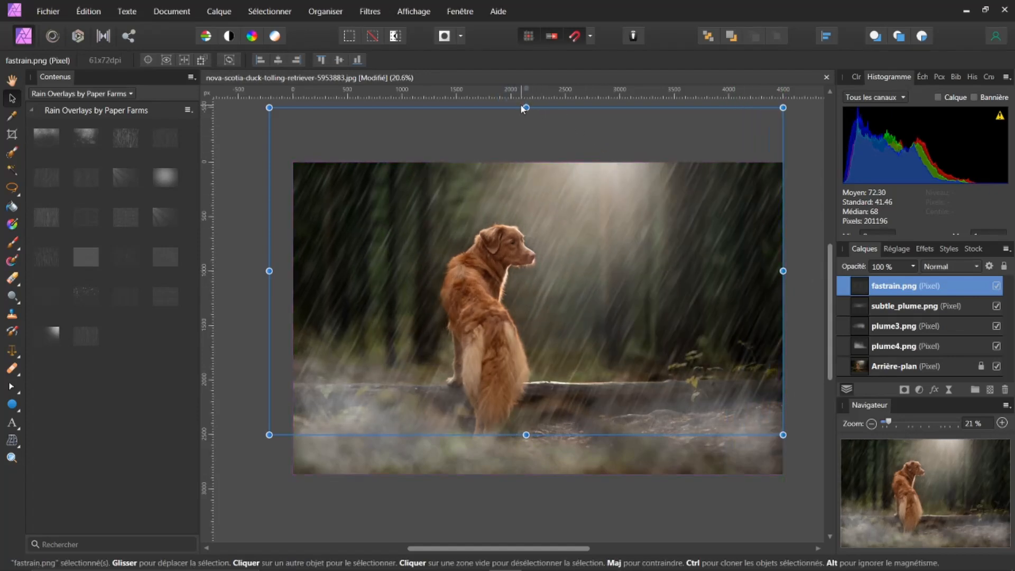
pyautogui.moveTo(525, 107); pyautogui.dragTo(525, 162)
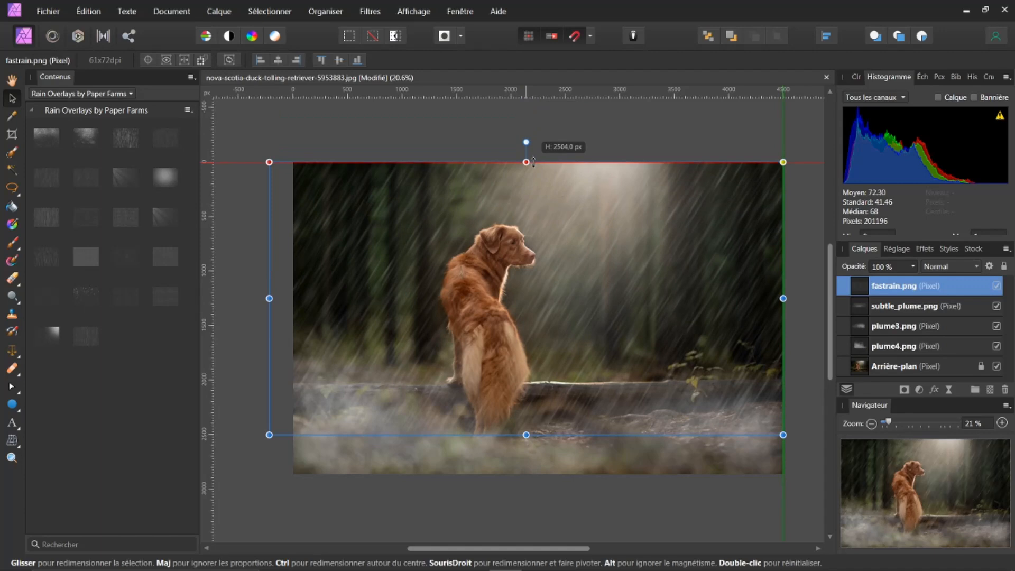
pyautogui.moveTo(269, 298); pyautogui.dragTo(293, 298)
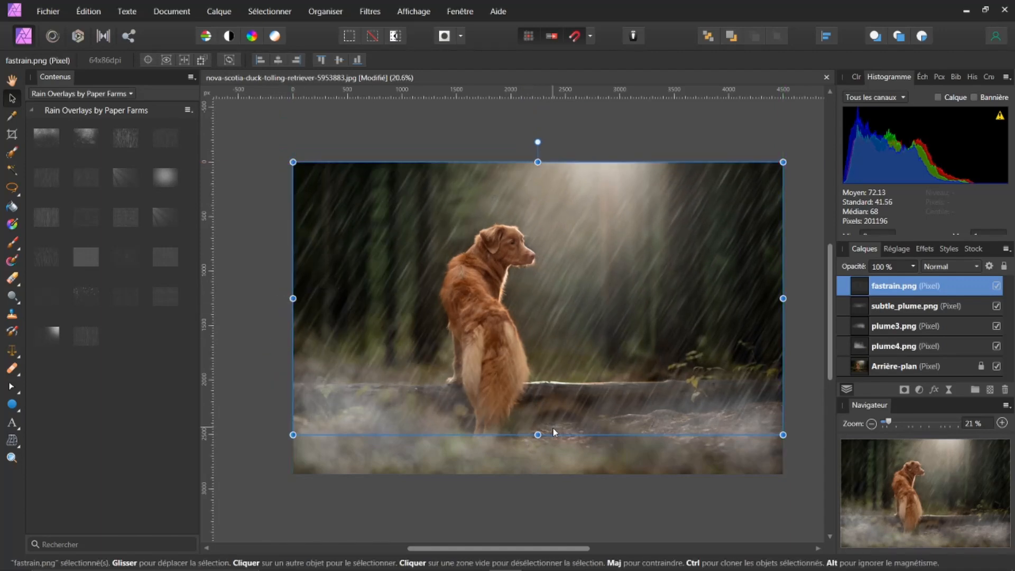
pyautogui.moveTo(538, 432); pyautogui.dragTo(539, 470)
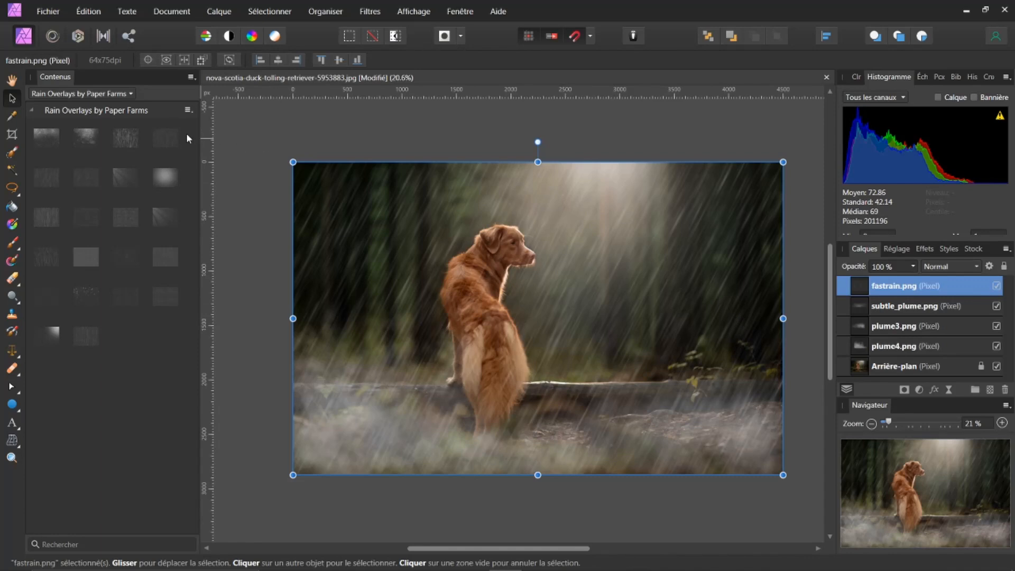
# Place rainbow_fire_flare.png from Rainbow Overlays by Paper Farms around the light above the dog's head and reduce its height
pyautogui.click(132, 95)
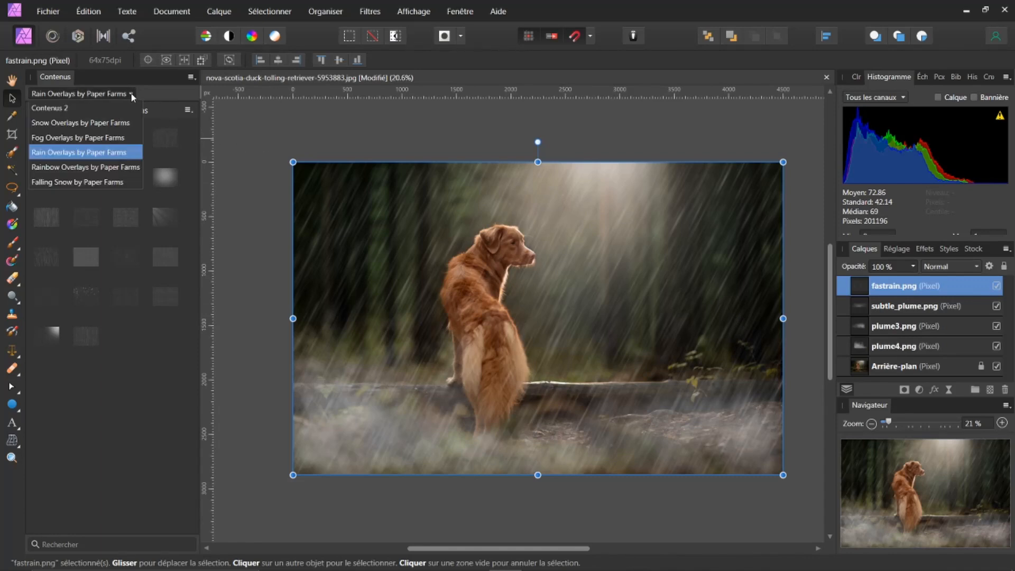
pyautogui.click(51, 168)
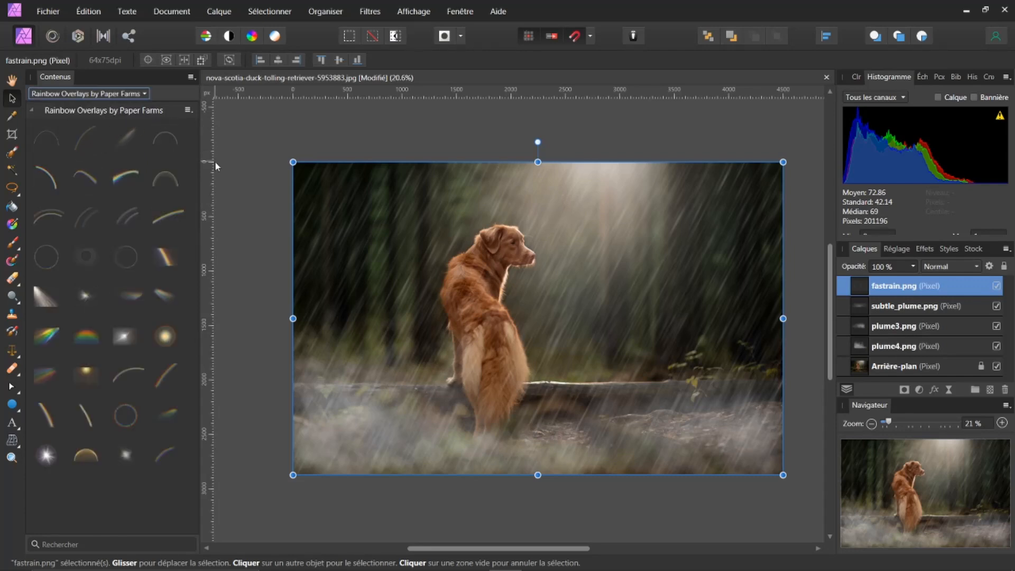
pyautogui.moveTo(131, 294); pyautogui.dragTo(532, 206)
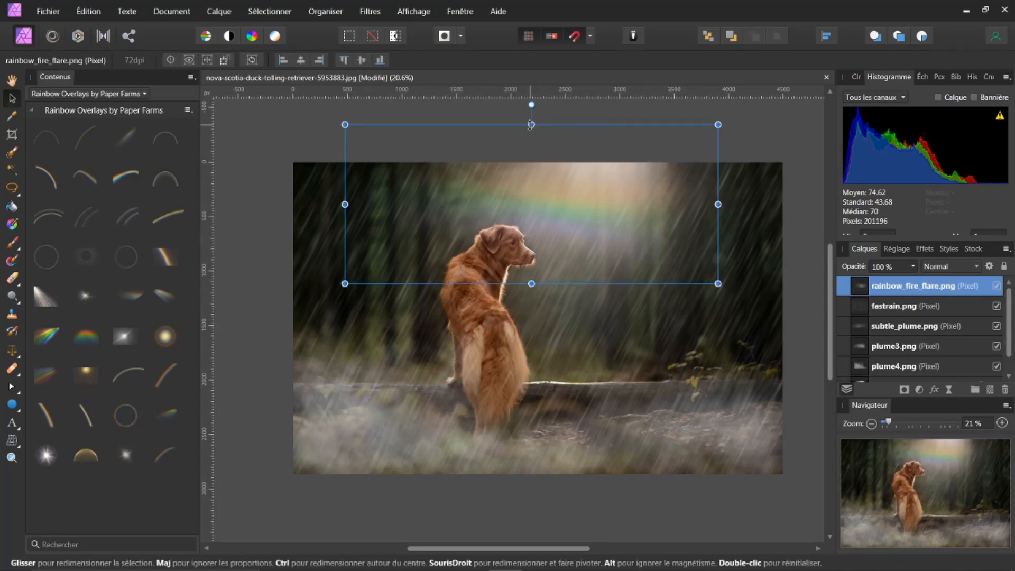
pyautogui.moveTo(530, 125); pyautogui.dragTo(527, 150)
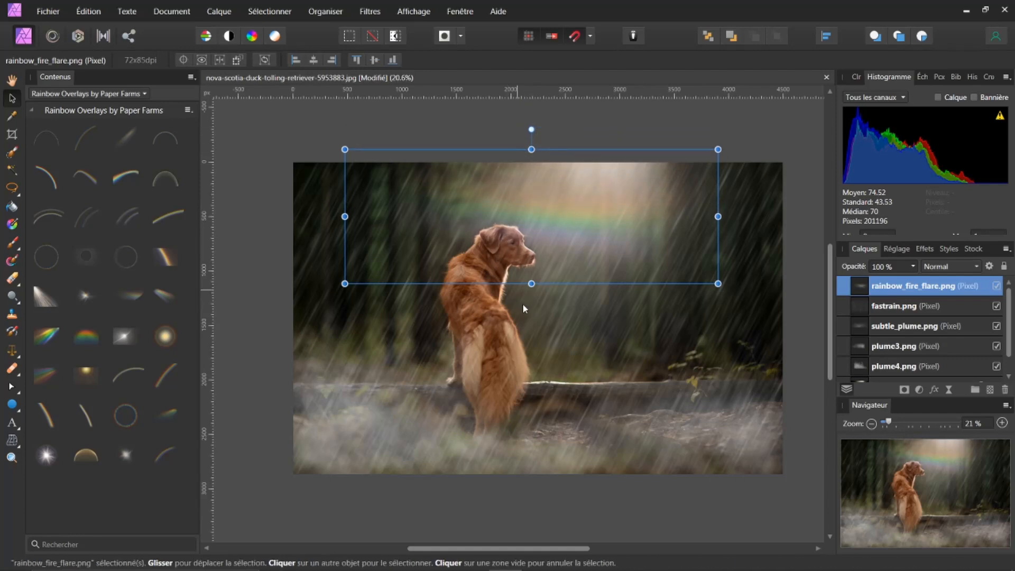
# Shrink the rainbow_fire_flare.png layer from its lower edge and both sides, and reduce its opacity to 76 %
pyautogui.moveTo(531, 283); pyautogui.dragTo(538, 252)
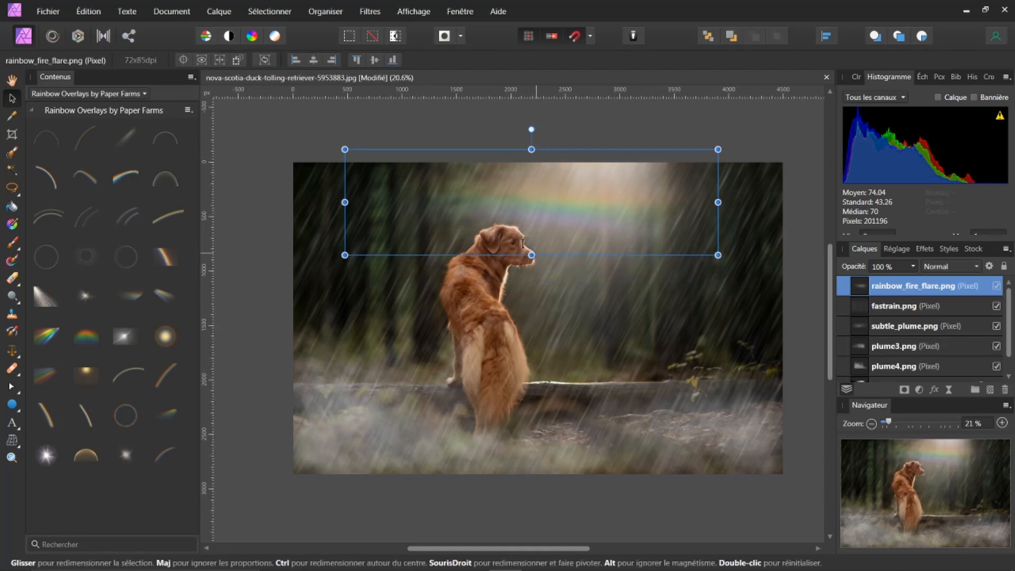
pyautogui.moveTo(344, 202); pyautogui.dragTo(404, 203)
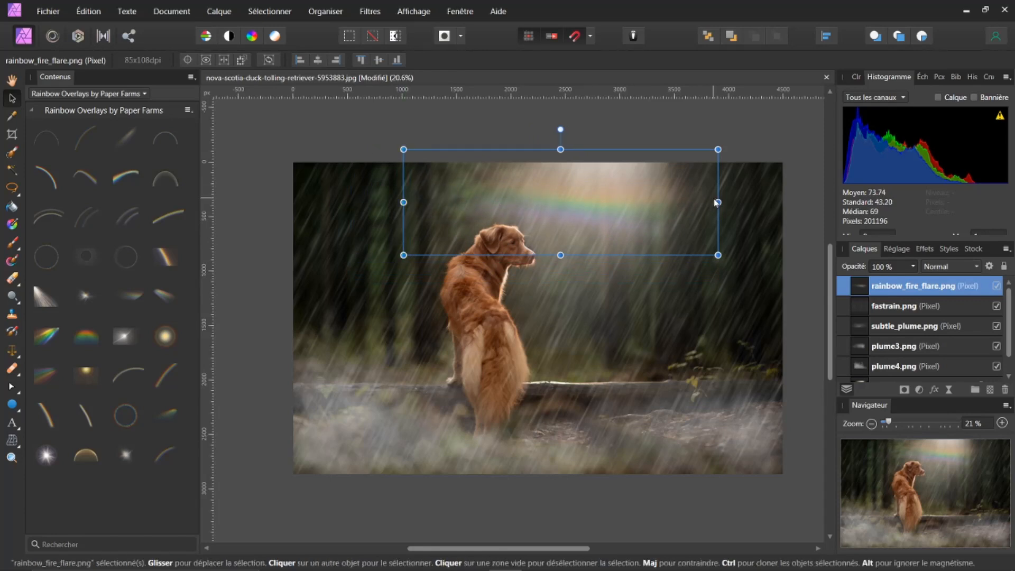
pyautogui.moveTo(717, 202); pyautogui.dragTo(686, 301)
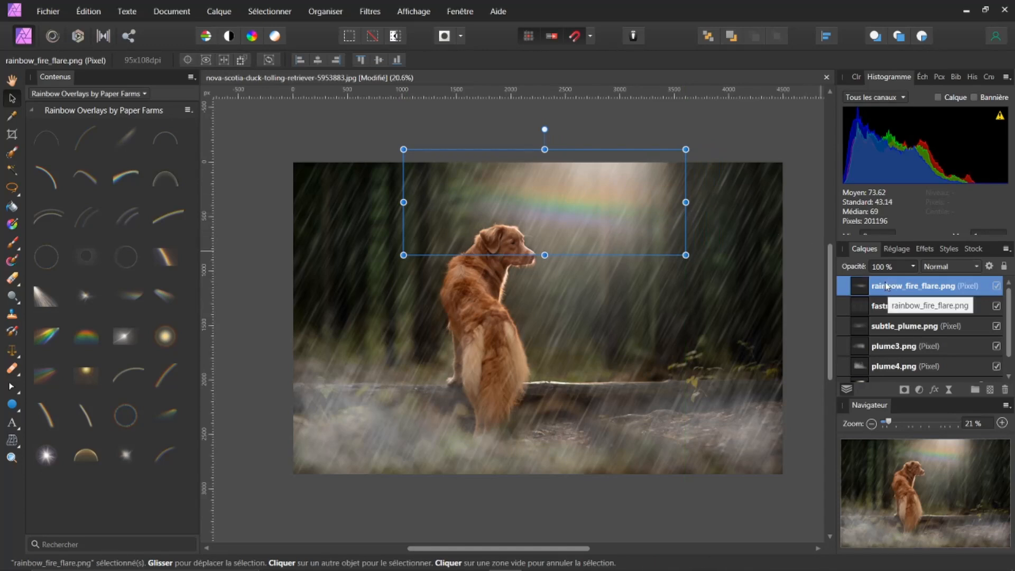
pyautogui.moveTo(852, 268)
pyautogui.mouseDown()
pyautogui.moveTo(818, 264)
pyautogui.moveTo(851, 253)
pyautogui.mouseUp()
# Delete all five overlay layers from rainbow_fire_flare.png to plume4.png, keeping only the Arrière-plan layer
pyautogui.scroll(-1, 1009, 306)
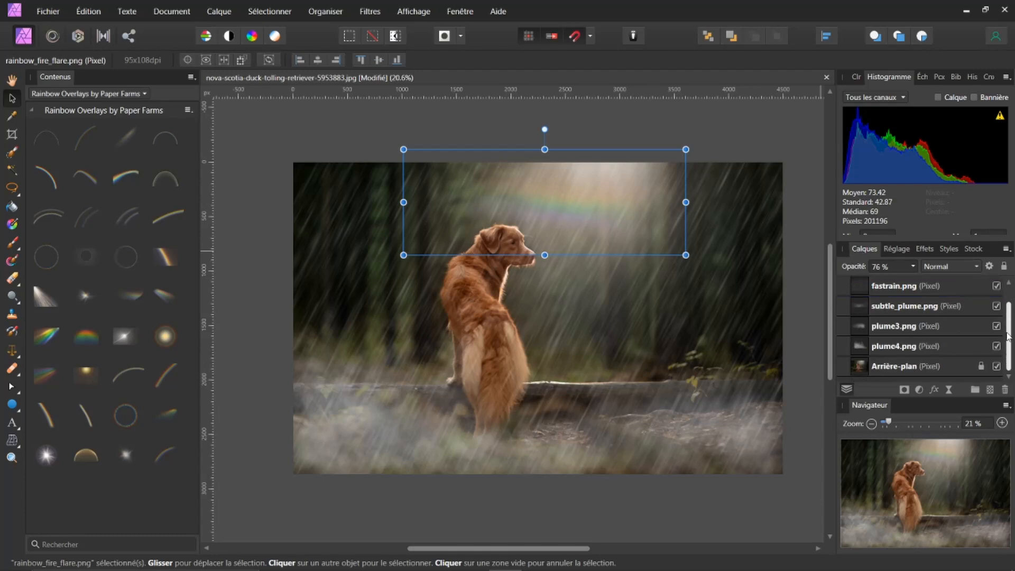
pyautogui.click(896, 369)
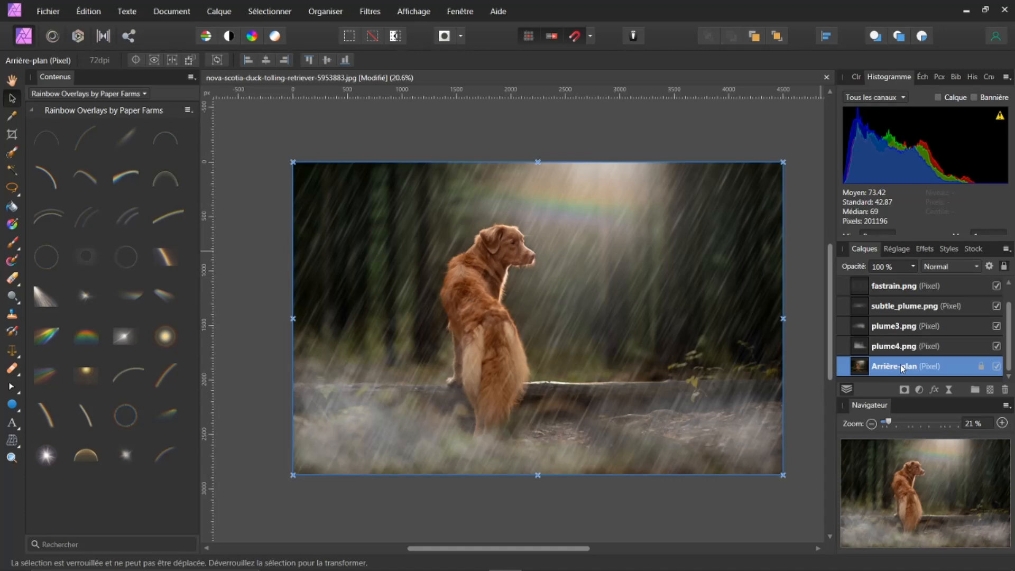
pyautogui.scroll(1, 1008, 332)
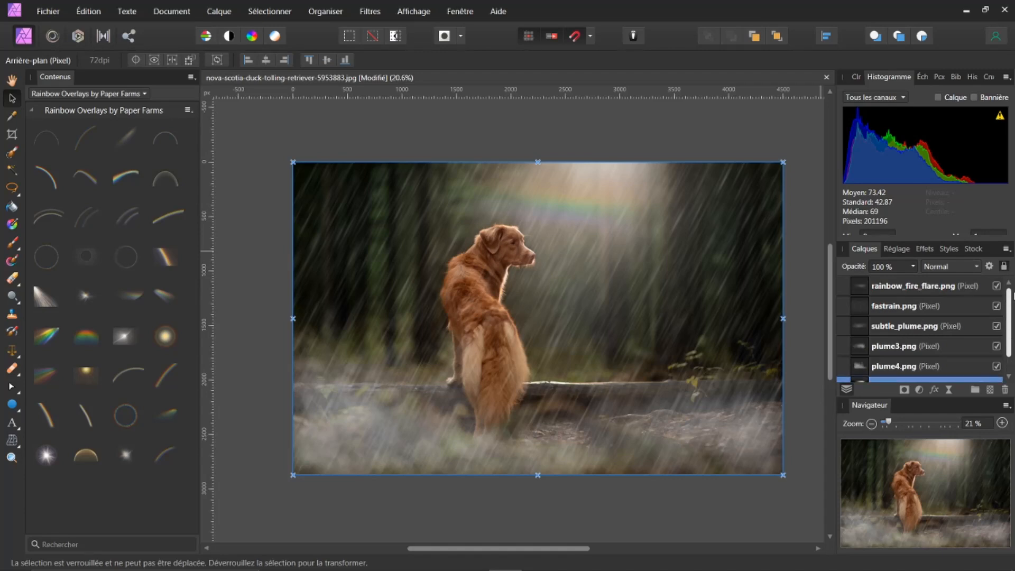
pyautogui.click(897, 288)
pyautogui.scroll(-1, 1010, 332)
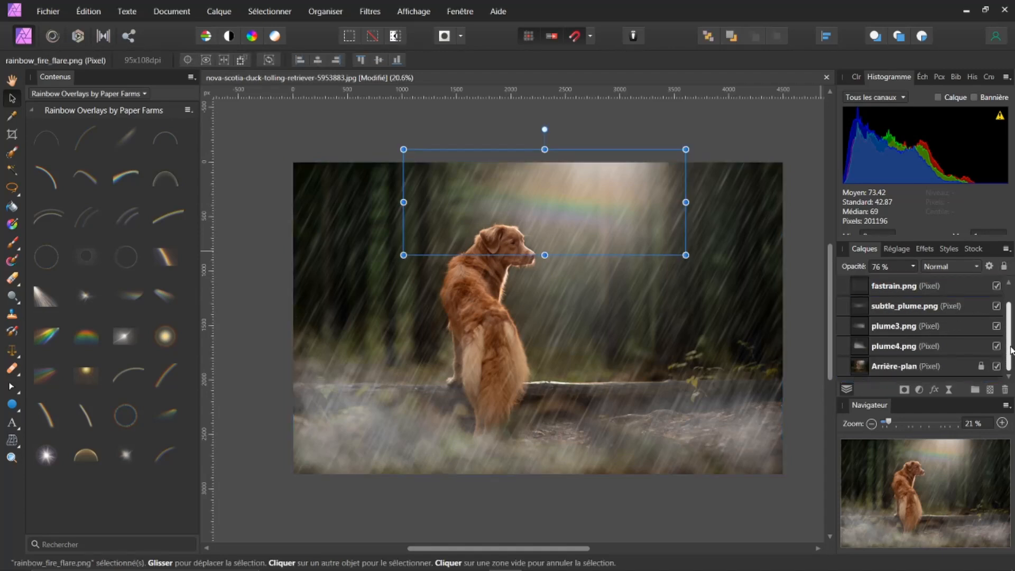
pyautogui.keyDown('shift'); pyautogui.click(900, 346); pyautogui.keyUp('shift')
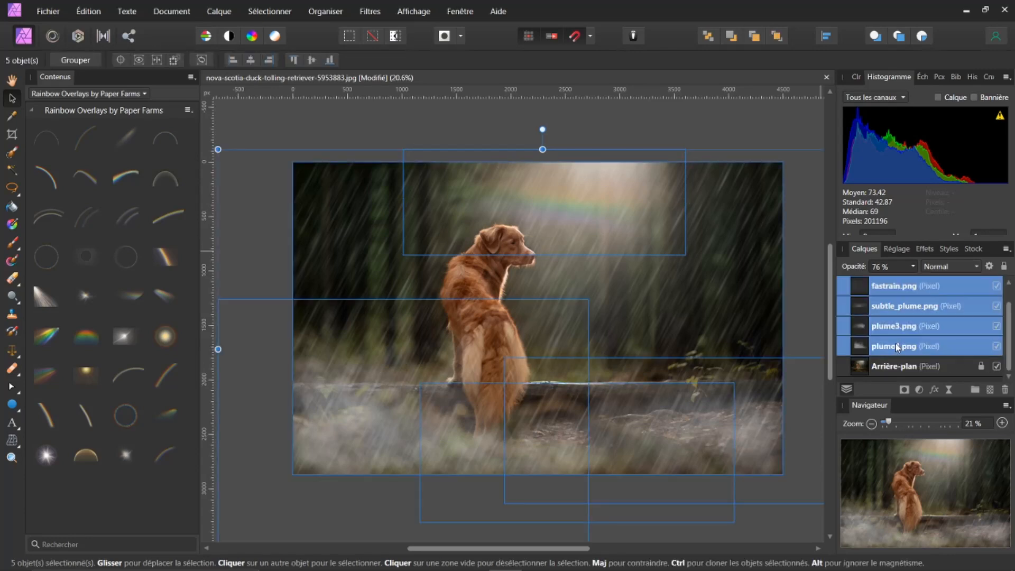
pyautogui.click(1004, 389)
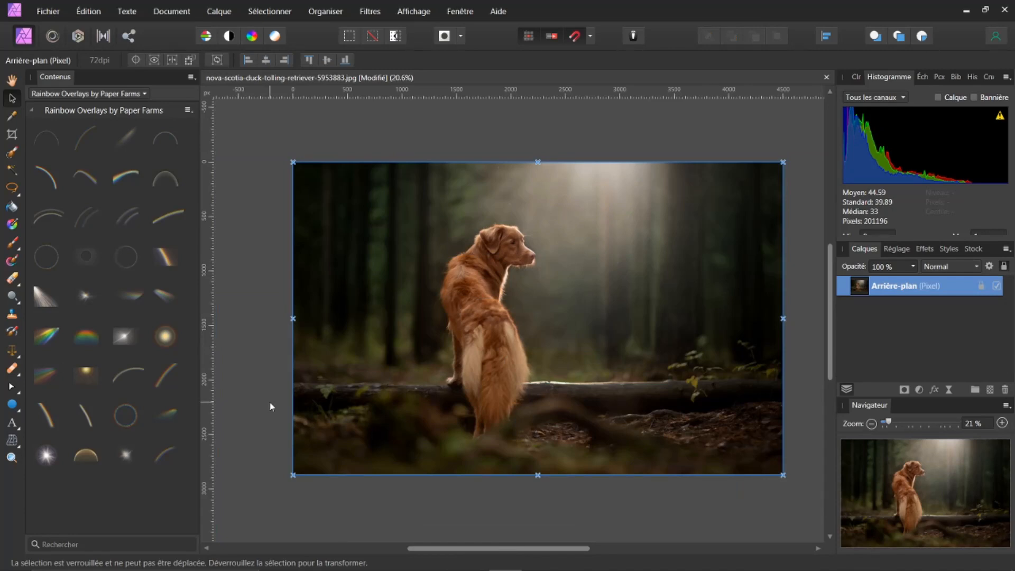
# Detach the Contenus panel from the workspace and close it
pyautogui.moveTo(49, 77); pyautogui.dragTo(560, 187)
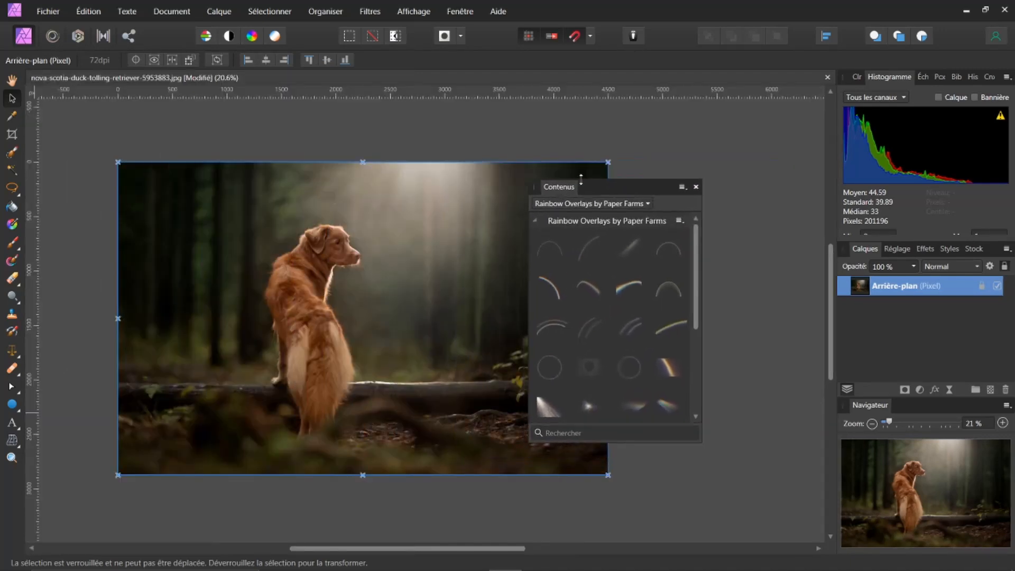
pyautogui.click(696, 187)
pyautogui.scroll(2, 90, 305)
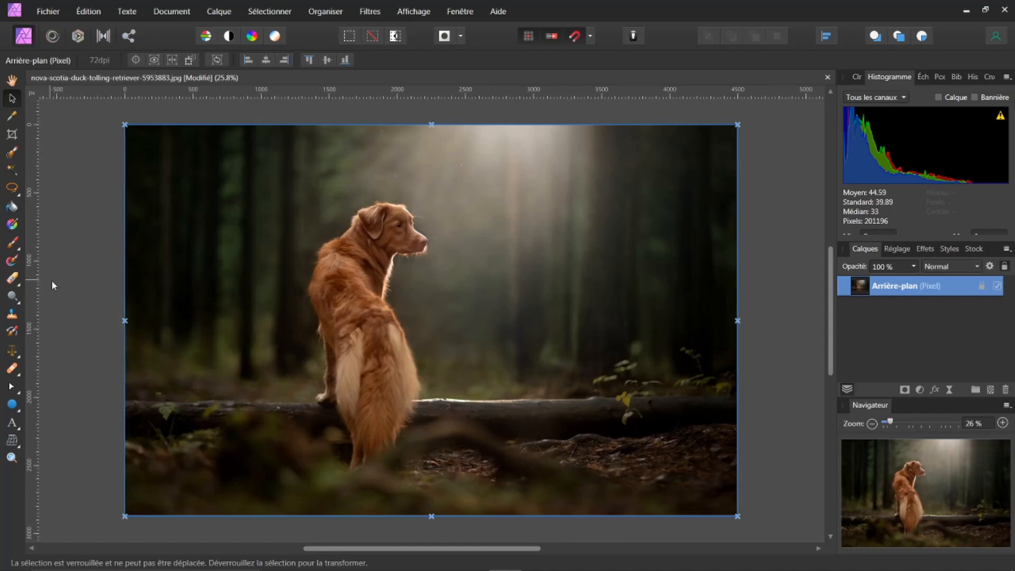
# Draw a white, nearly circular ellipse about 1480 px wide in the forest area to the right of the dog
pyautogui.click(20, 413)
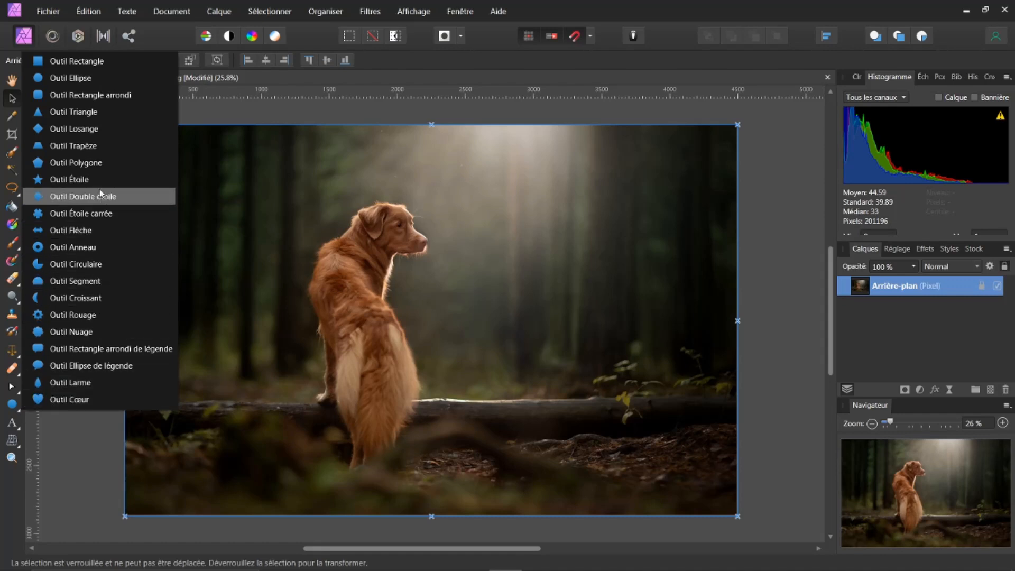
pyautogui.click(67, 80)
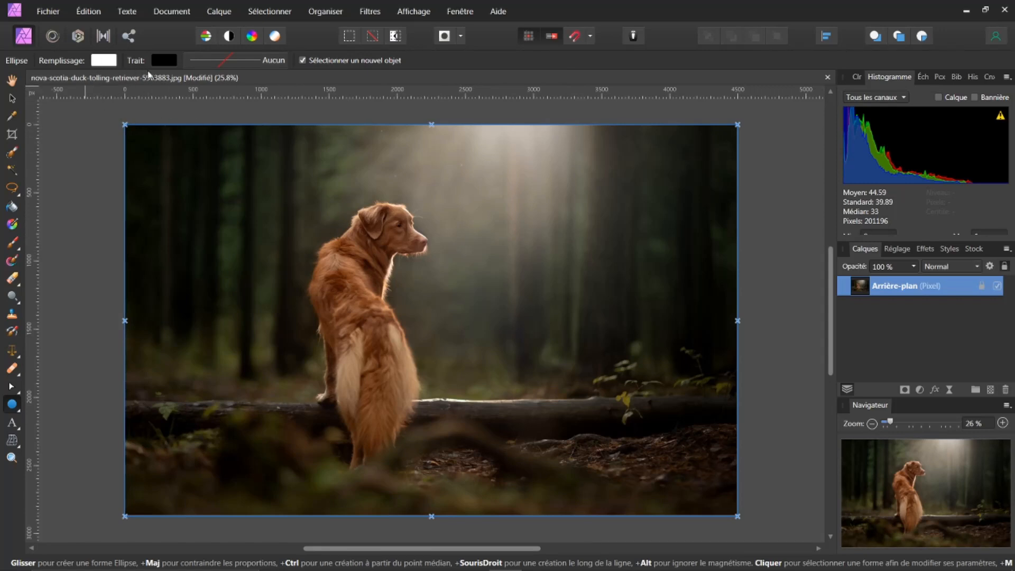
pyautogui.moveTo(460, 245); pyautogui.dragTo(662, 450)
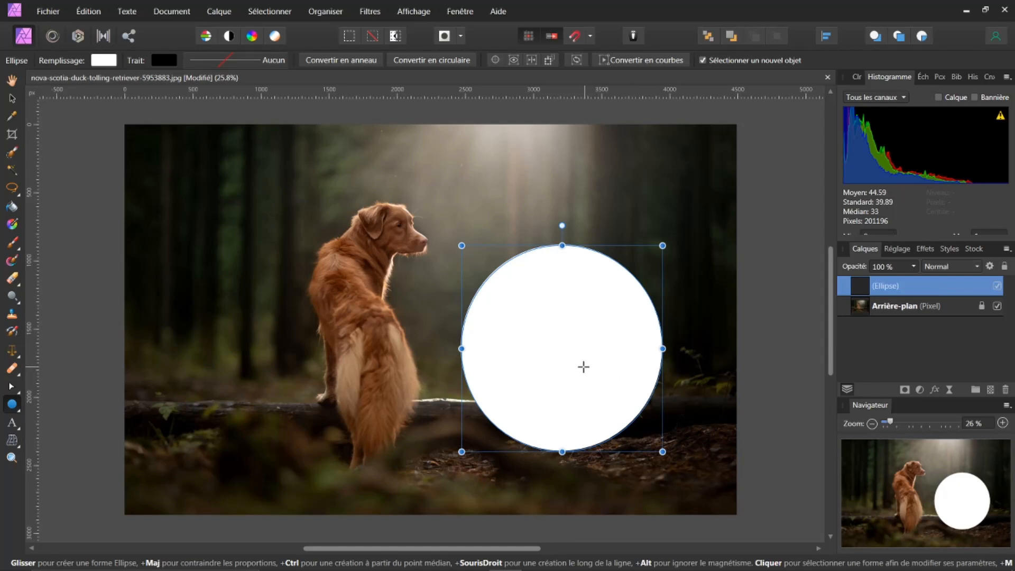
# Duplicate the ellipse layer and hide the lower copy
pyautogui.scroll(1, 581, 370)
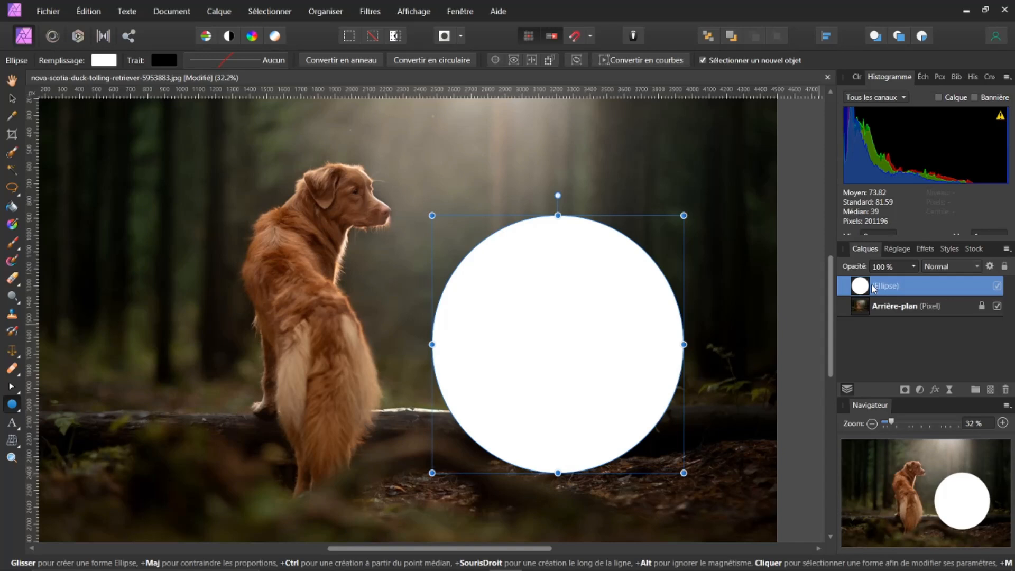
pyautogui.hotkey('ctrl', 'j')
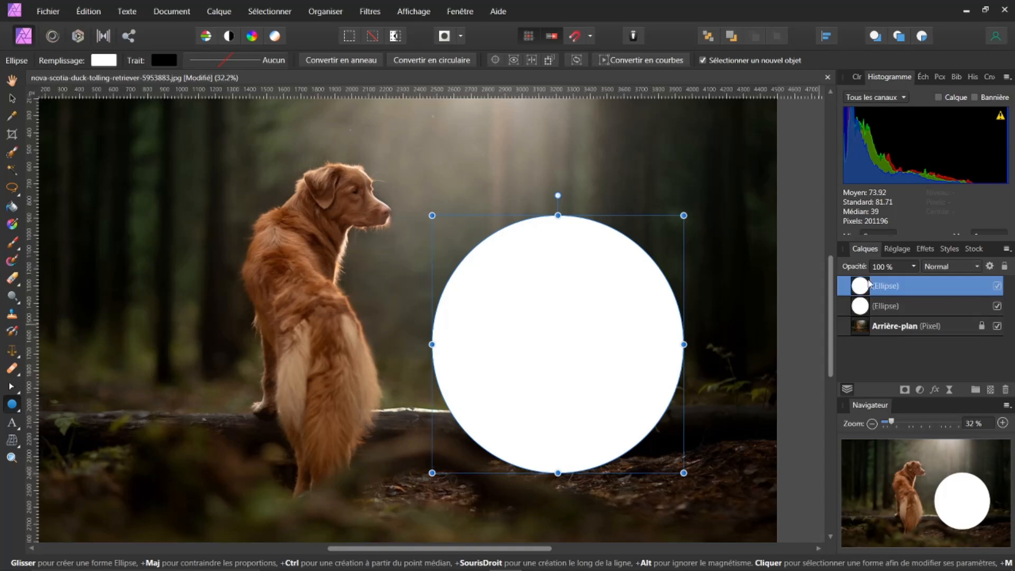
pyautogui.click(996, 306)
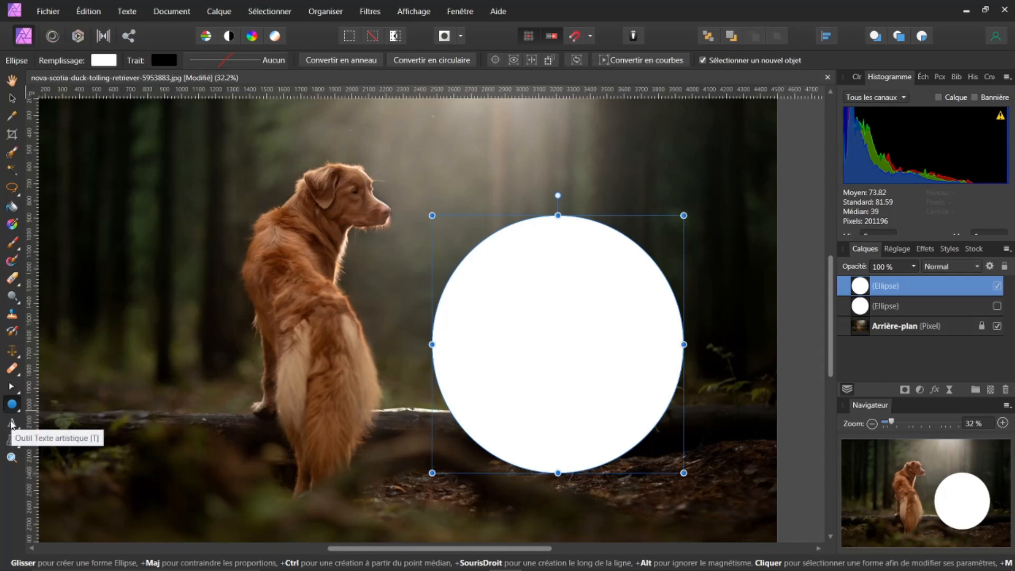
# Convert the visible ellipse into a text path with the Artistic Text tool, starting the text on its upper-left arc
pyautogui.click(12, 423)
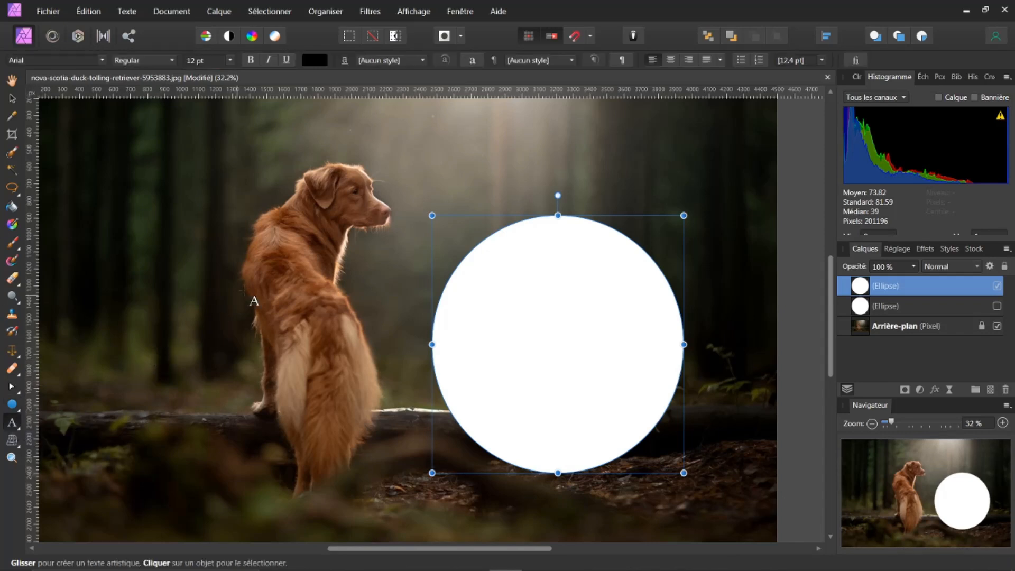
pyautogui.scroll(1, 447, 230)
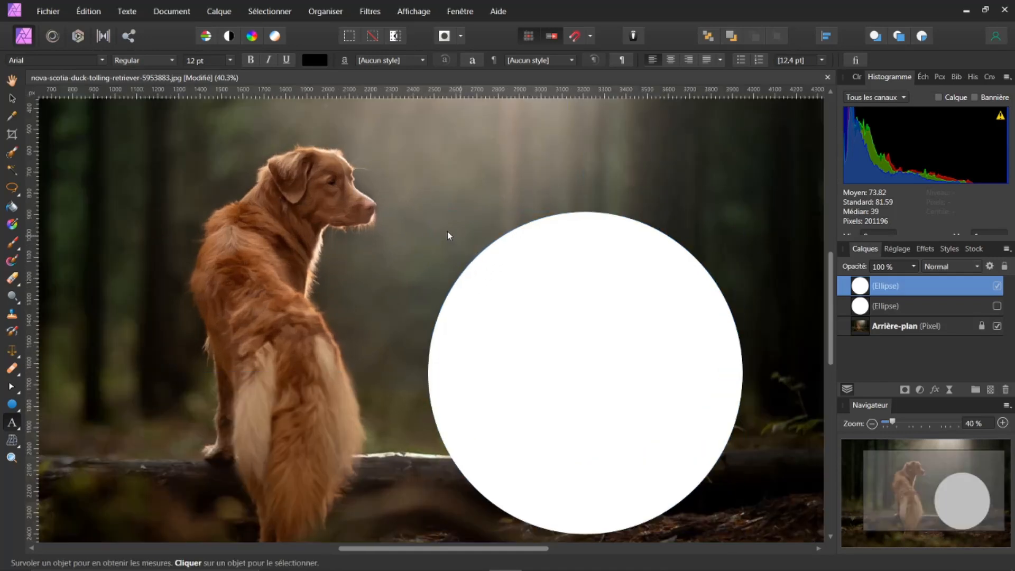
pyautogui.scroll(2, 447, 231)
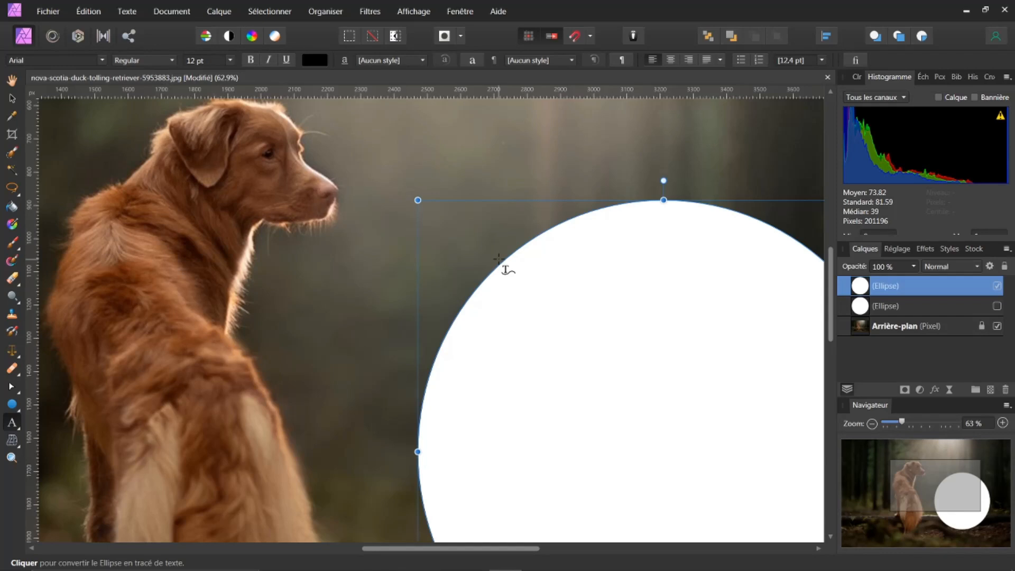
pyautogui.click(498, 259)
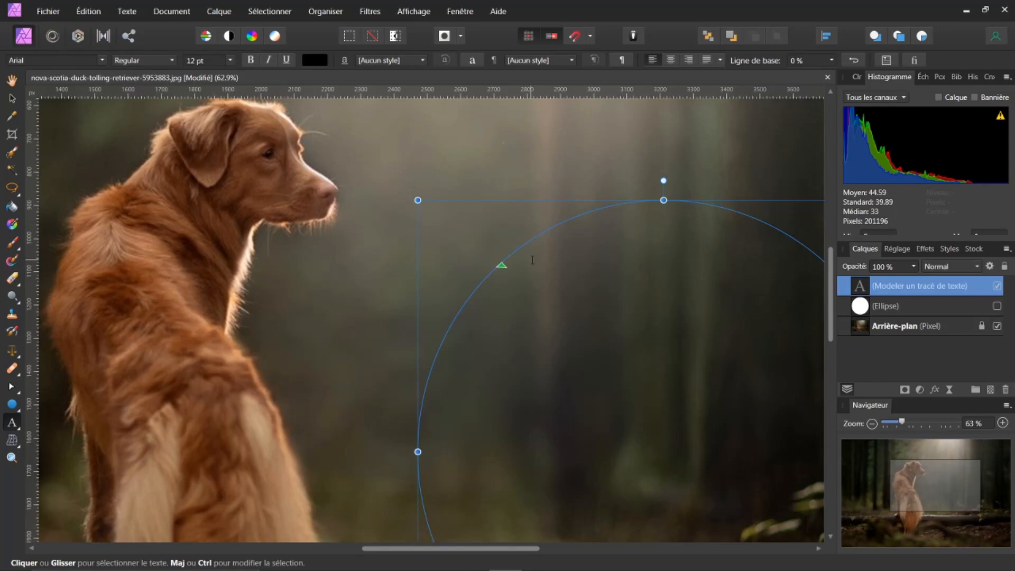
pyautogui.scroll(2, 529, 260)
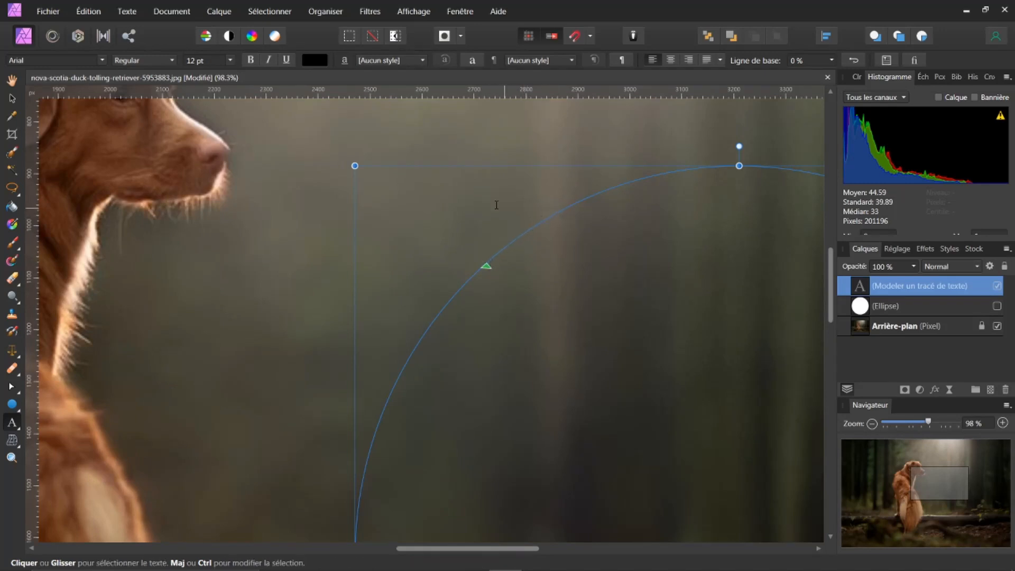
# Set the path text to 96 pt in white and enter "jfsljfsljfslksllsljfsfj" along the circle
pyautogui.click(230, 61)
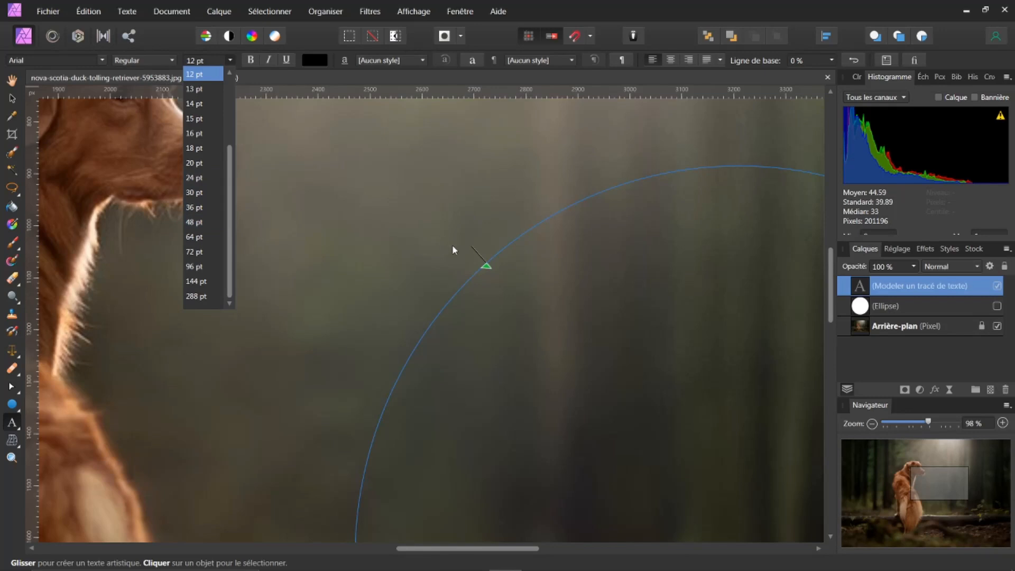
pyautogui.click(191, 264)
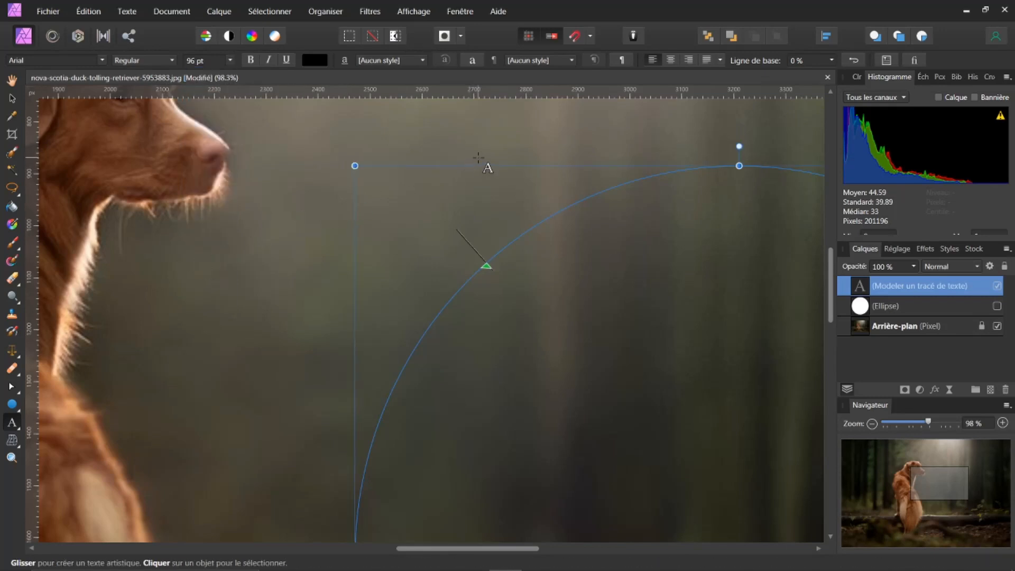
pyautogui.click(312, 61)
pyautogui.moveTo(234, 144); pyautogui.dragTo(210, 131)
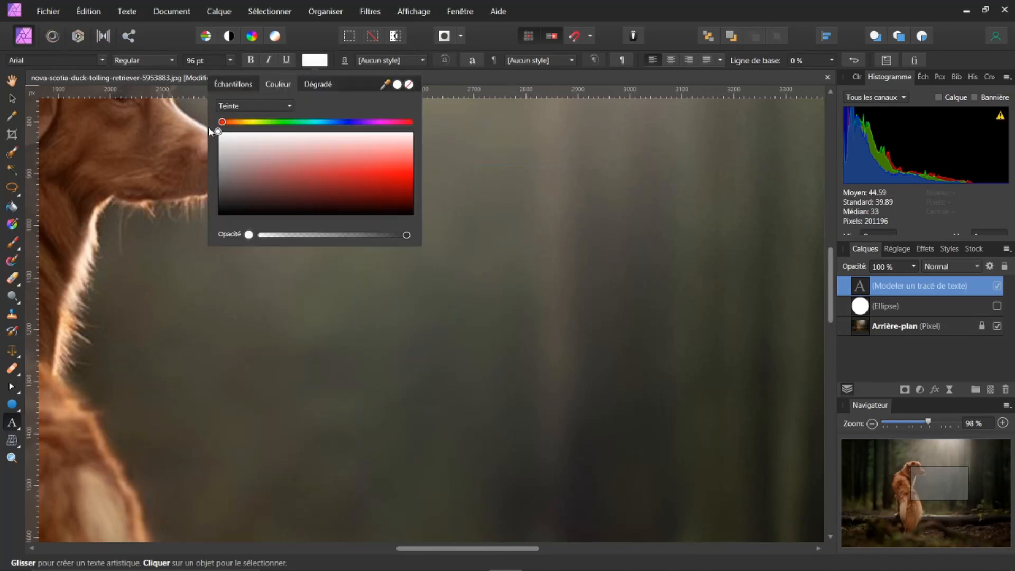
pyautogui.click(464, 78)
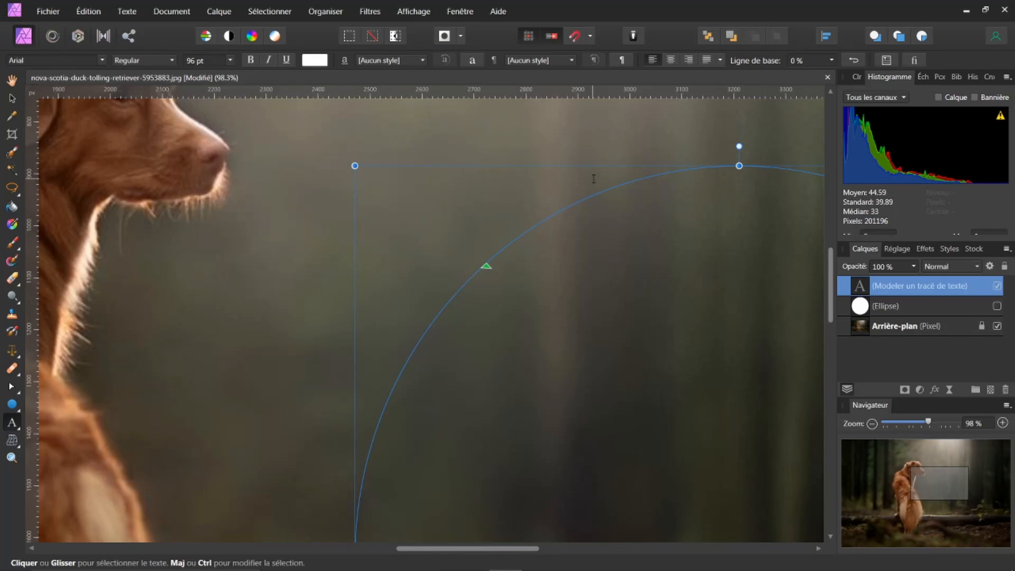
pyautogui.write('jfslj')
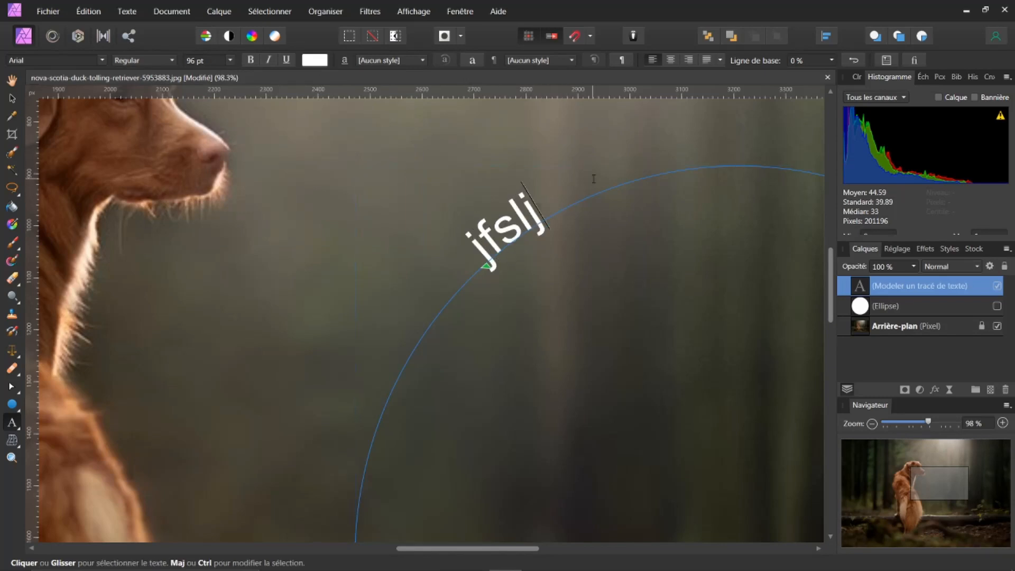
pyautogui.write('fsljfslksllsljfsfj')
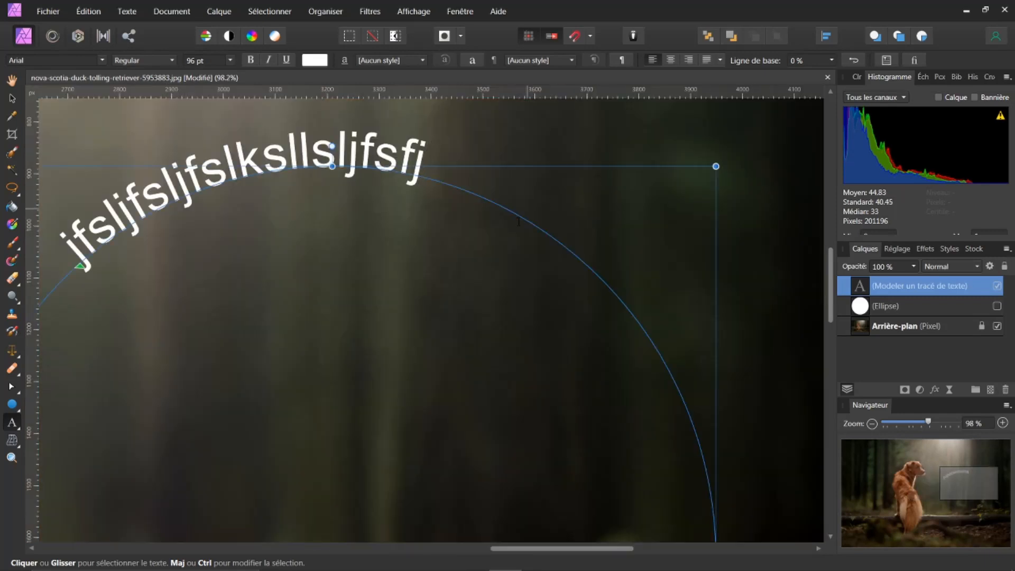
# Move the start point of the path text from the upper-left arc to just past the top of the circle
pyautogui.scroll(-2, 453, 255)
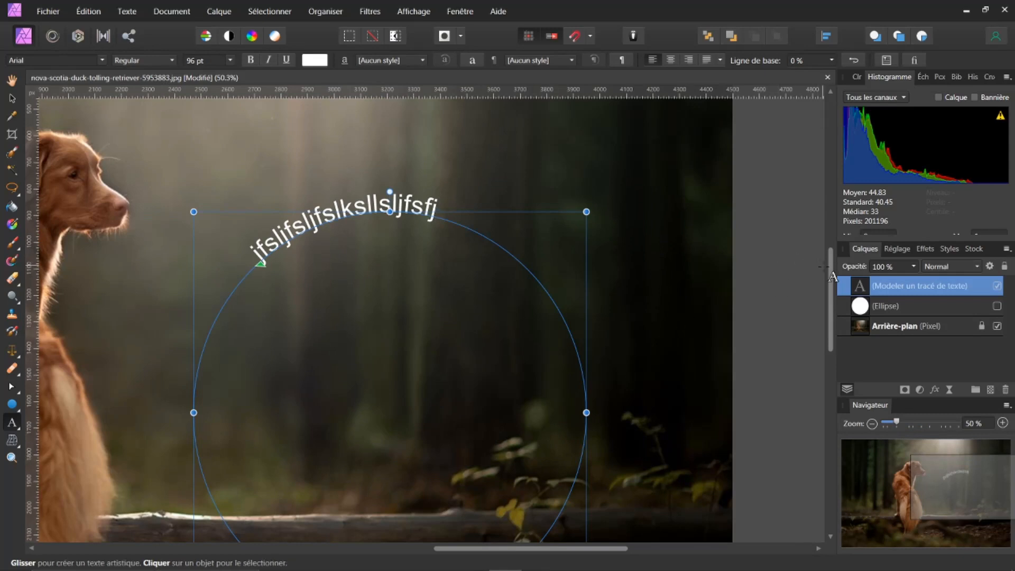
pyautogui.scroll(-2, 829, 279)
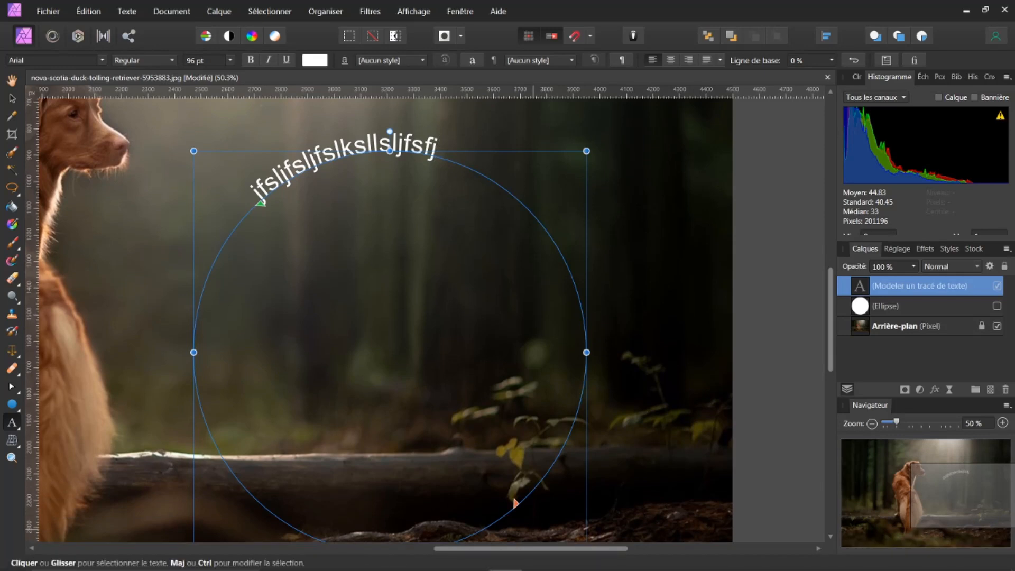
pyautogui.hscroll(-2, 514, 550)
pyautogui.hscroll(-1, 513, 549)
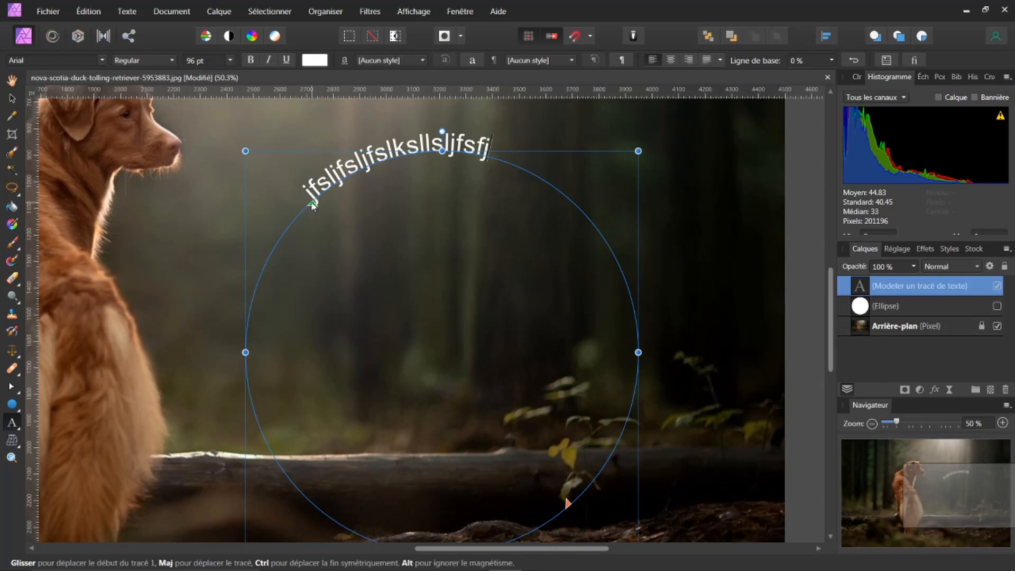
pyautogui.moveTo(313, 207); pyautogui.dragTo(448, 221)
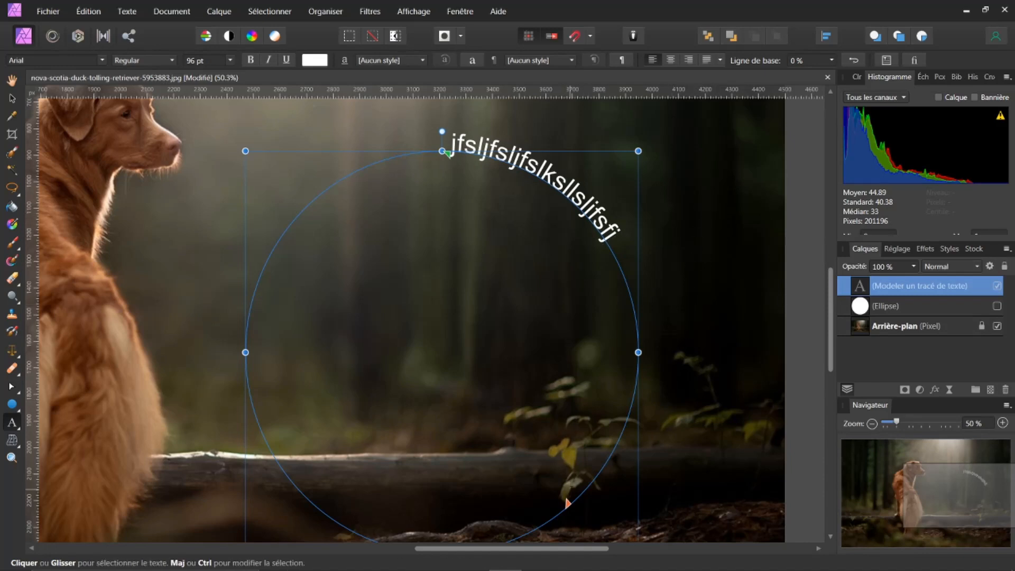
# Pull the text's end point back to the upper-right arc to flip the text inside, and move the inner start point past the circle's top
pyautogui.moveTo(568, 501); pyautogui.dragTo(633, 408)
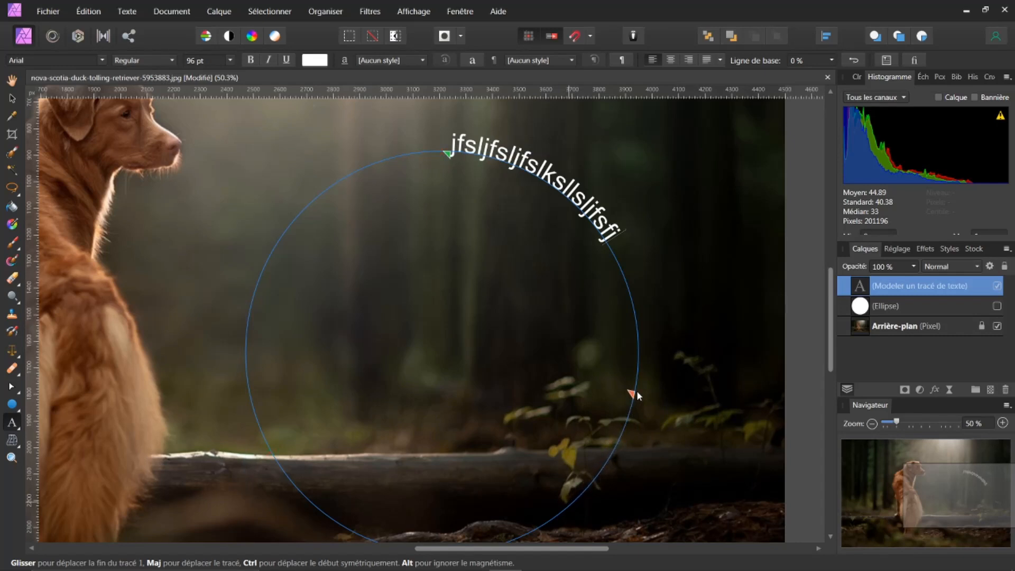
pyautogui.moveTo(643, 316); pyautogui.dragTo(646, 294)
pyautogui.moveTo(621, 234); pyautogui.dragTo(619, 232)
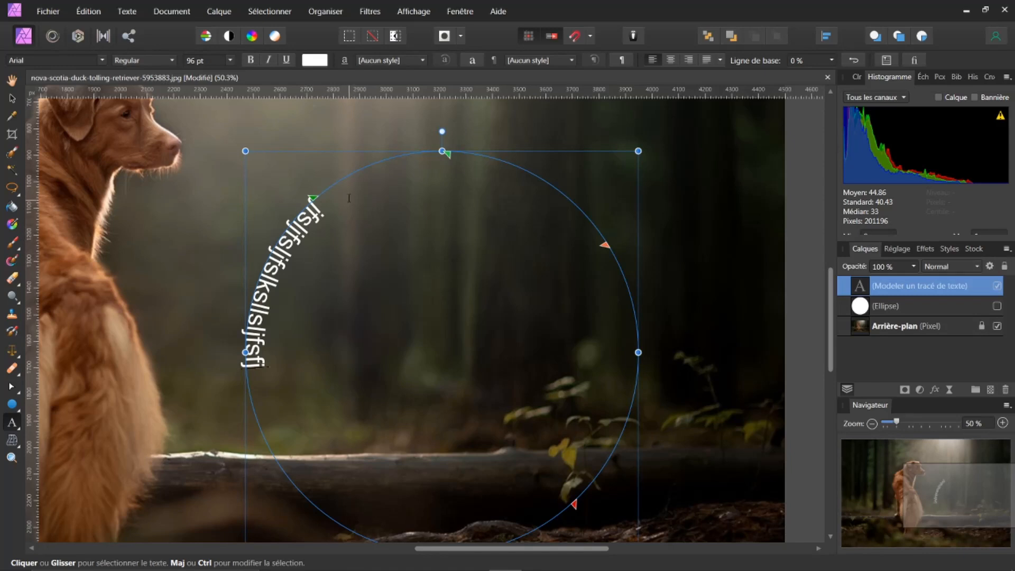
pyautogui.moveTo(312, 204); pyautogui.dragTo(469, 229)
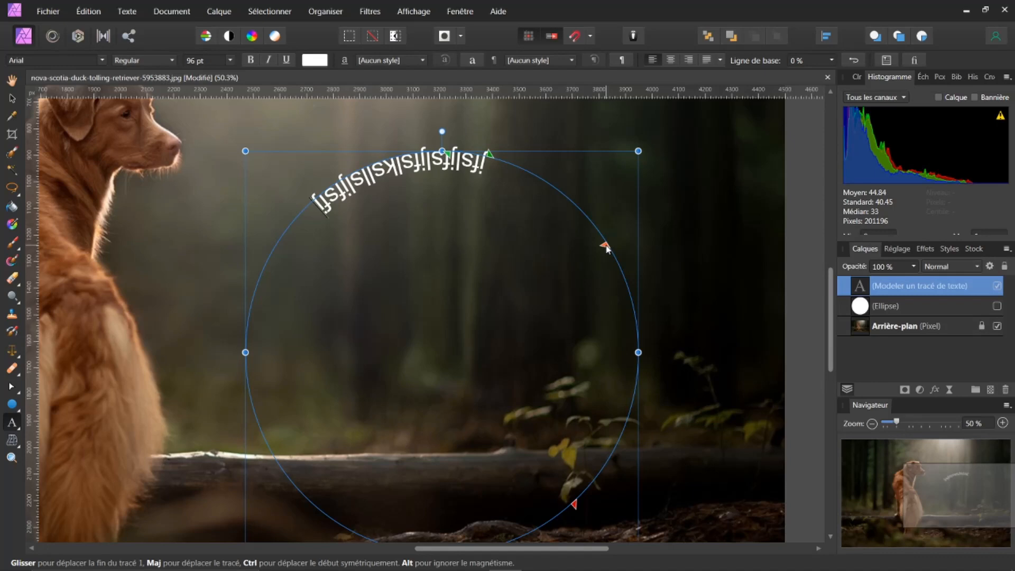
# Flip the path text to the circle's outside, starting it at the circle's top and placing its end point on the lower-right arc
pyautogui.moveTo(608, 251); pyautogui.dragTo(617, 274)
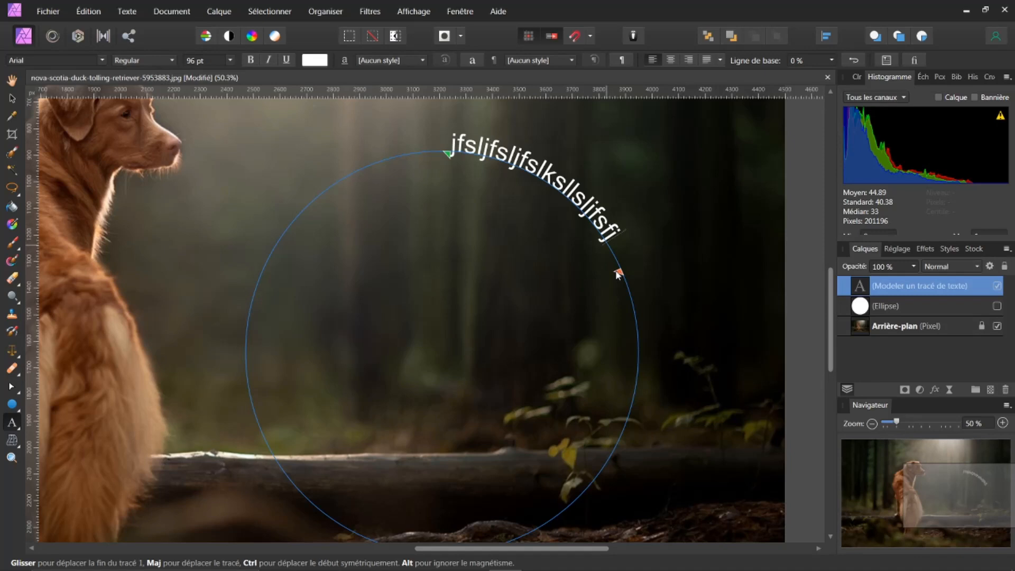
pyautogui.moveTo(619, 275); pyautogui.dragTo(621, 278)
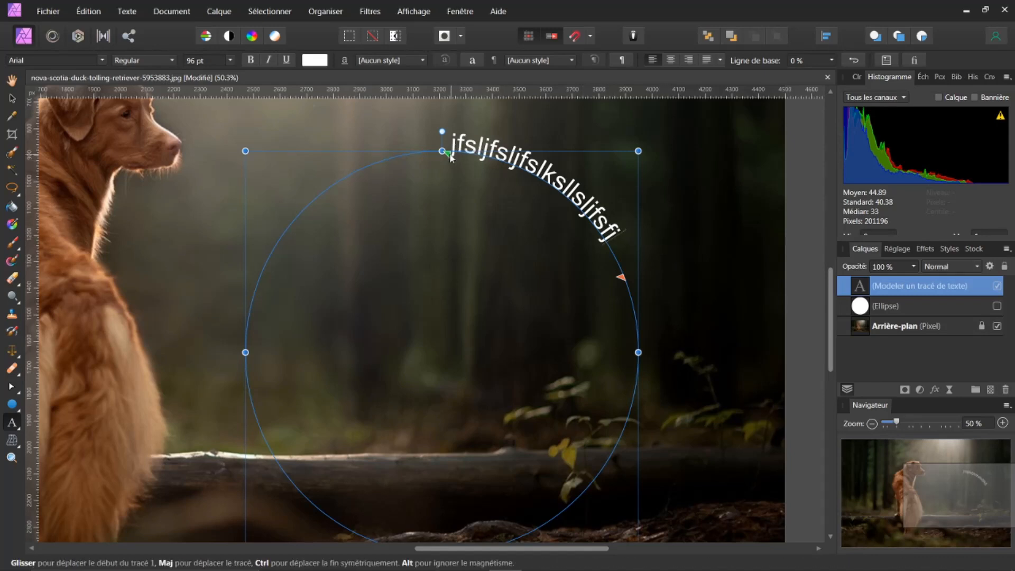
pyautogui.moveTo(454, 156); pyautogui.dragTo(483, 201)
pyautogui.moveTo(470, 178); pyautogui.dragTo(442, 153)
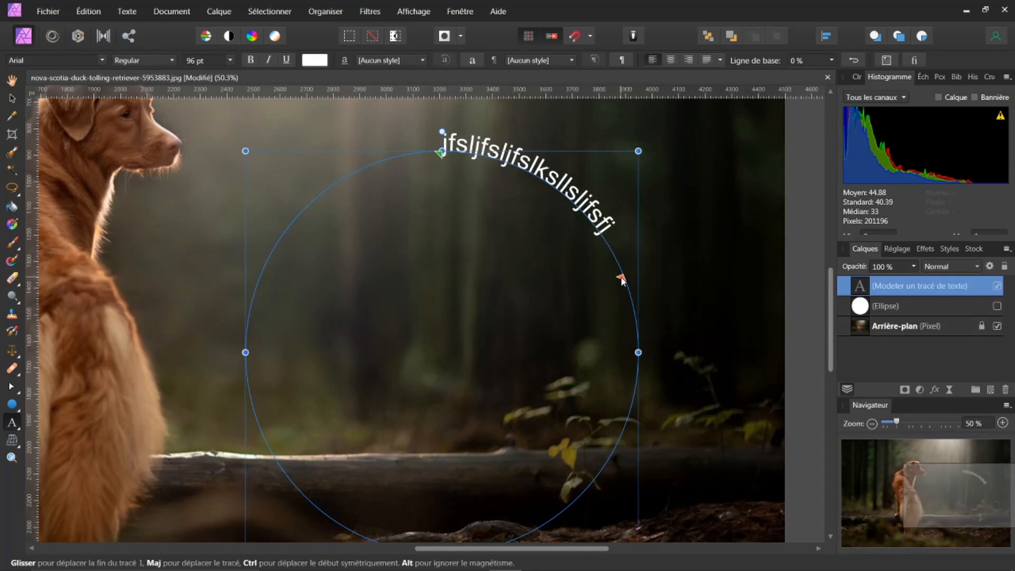
pyautogui.moveTo(623, 281); pyautogui.dragTo(627, 297)
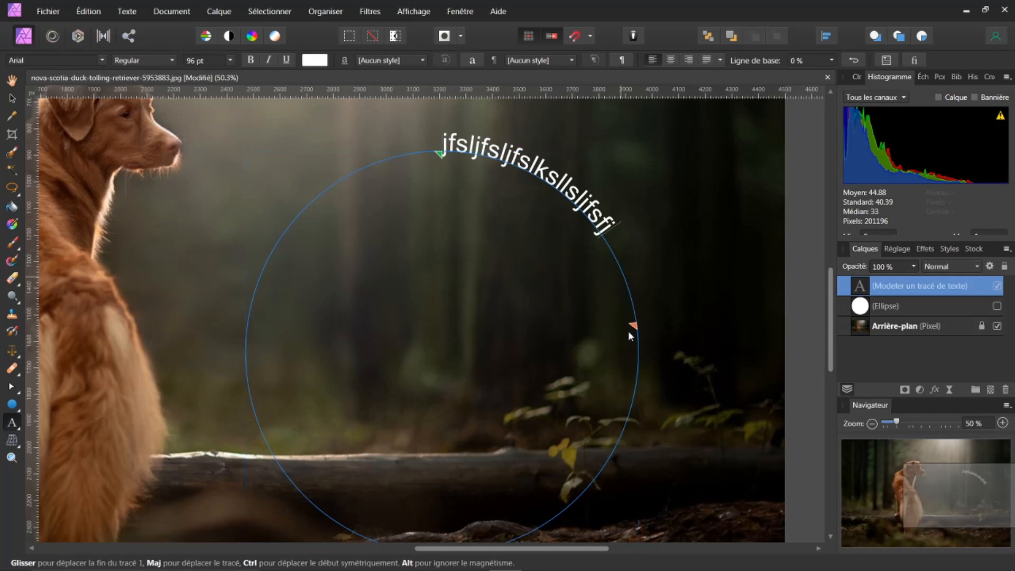
pyautogui.moveTo(549, 485); pyautogui.dragTo(554, 482)
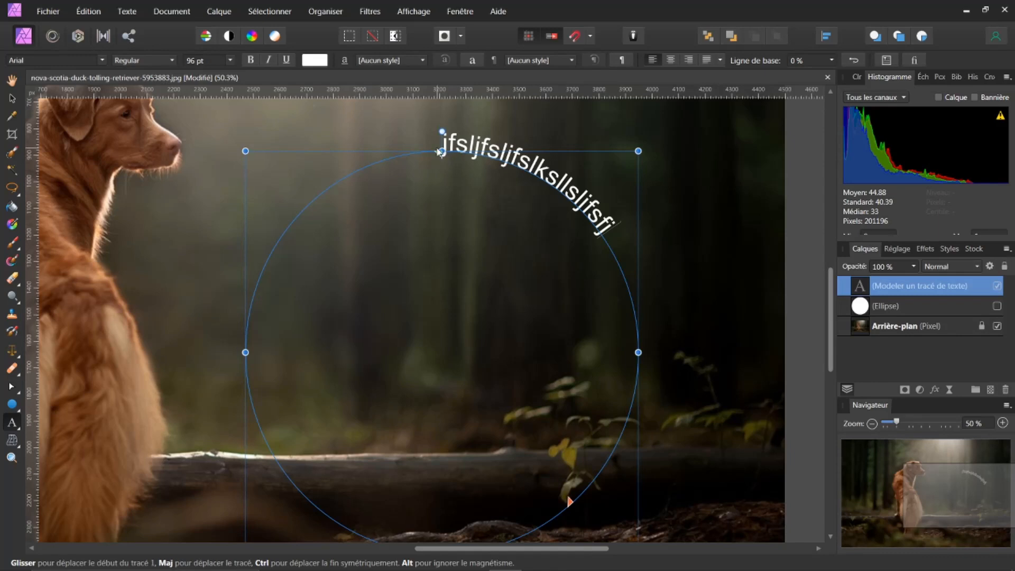
# Flip the text inside the circle by pulling its end point back to the upper-right arc, and move the inner start point to the upper-left arc
pyautogui.moveTo(444, 156); pyautogui.dragTo(413, 191)
pyautogui.moveTo(569, 502); pyautogui.dragTo(636, 416)
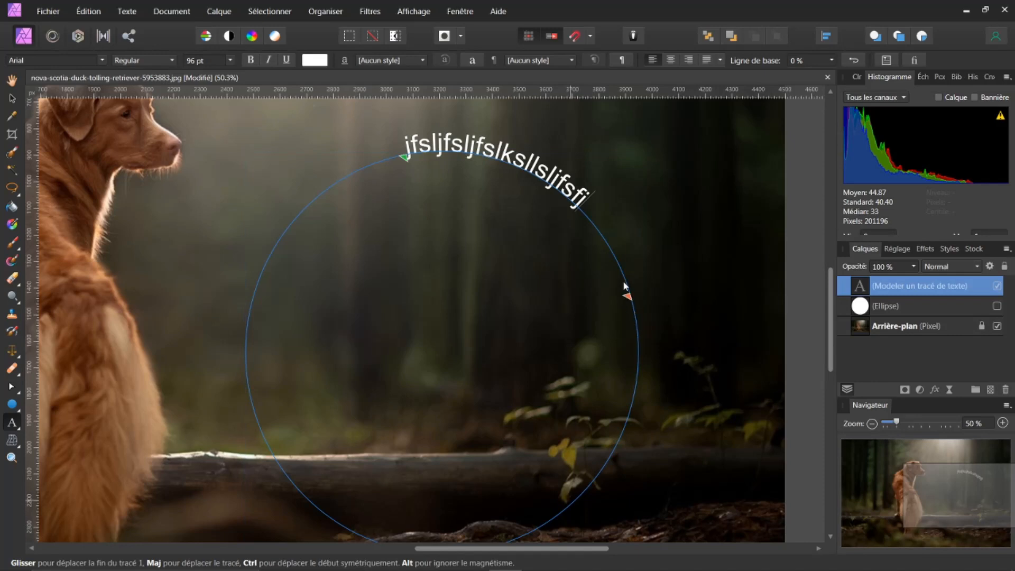
pyautogui.moveTo(596, 201); pyautogui.dragTo(593, 182)
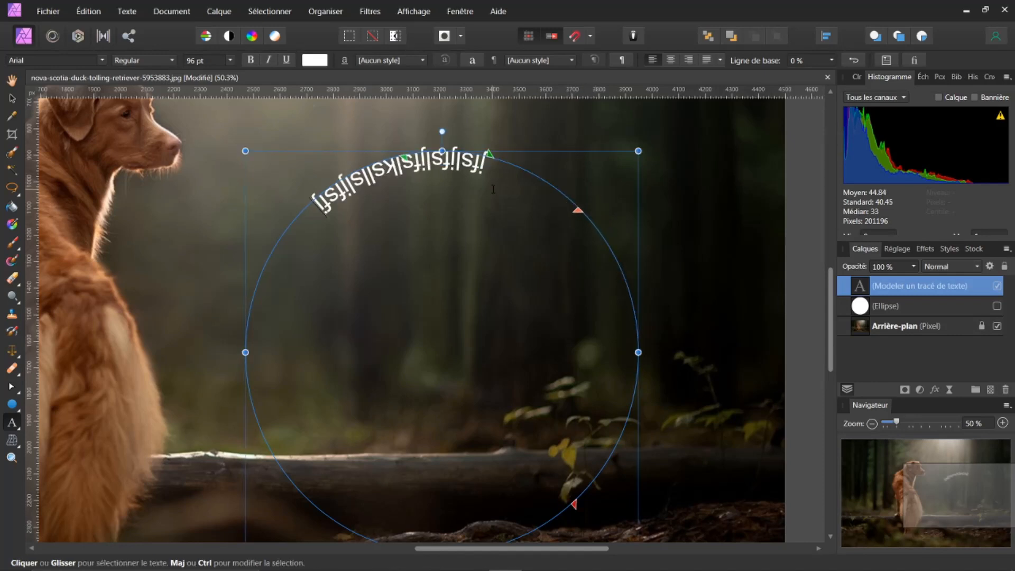
pyautogui.moveTo(488, 153); pyautogui.dragTo(409, 264)
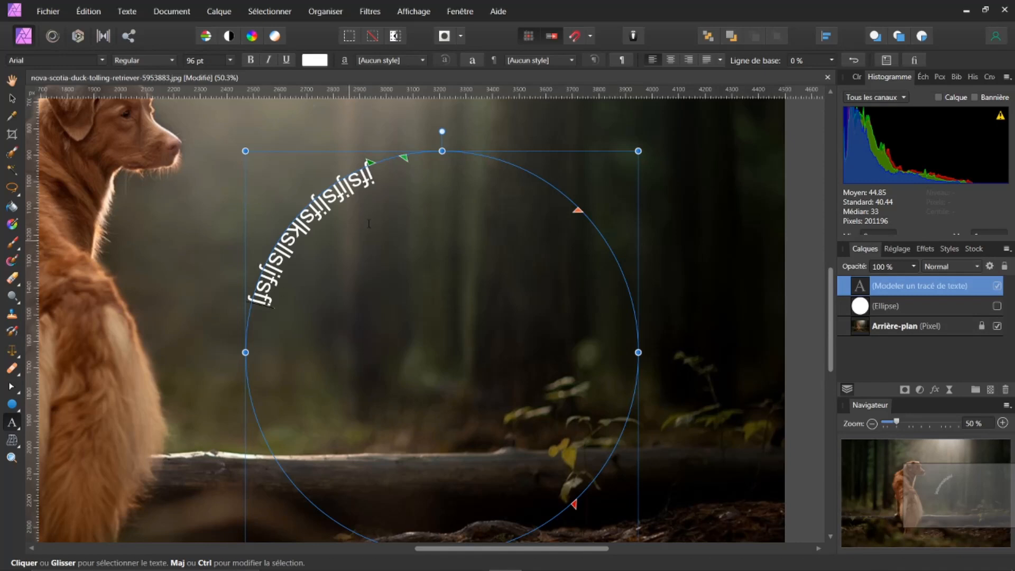
# Return the path text to the circle's outside and shift its start point along the upper-left arc to center the text over the top
pyautogui.moveTo(367, 163); pyautogui.dragTo(599, 249)
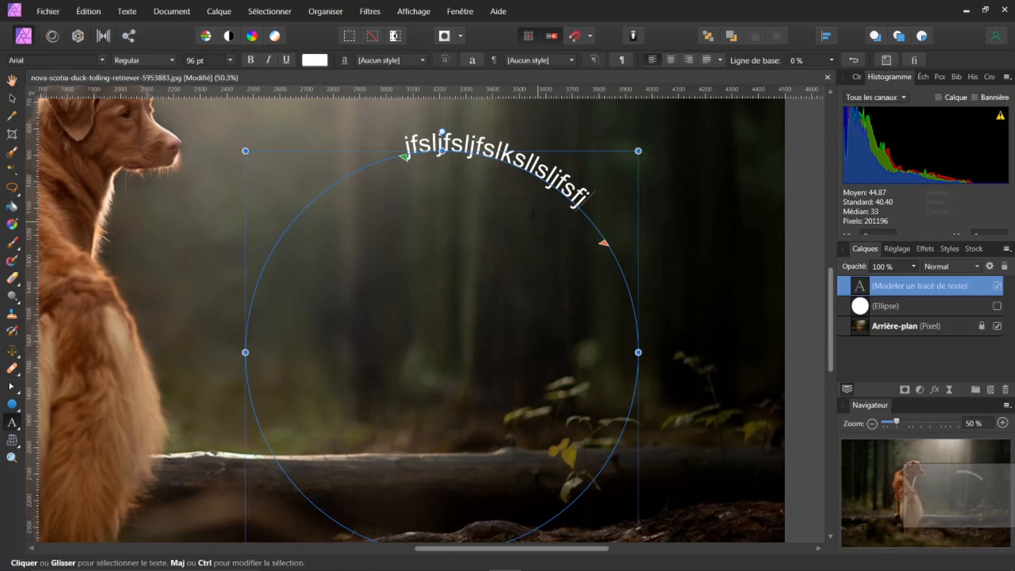
pyautogui.moveTo(403, 154); pyautogui.dragTo(354, 175)
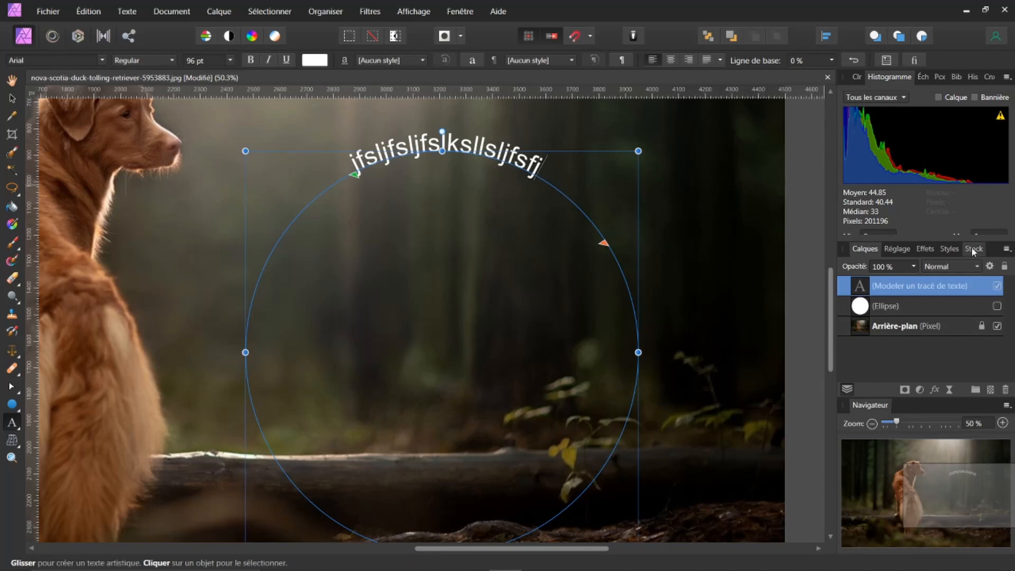
# Make the white ellipse layer visible and shift the path text slightly up and left, independently of the ellipse
pyautogui.click(996, 286)
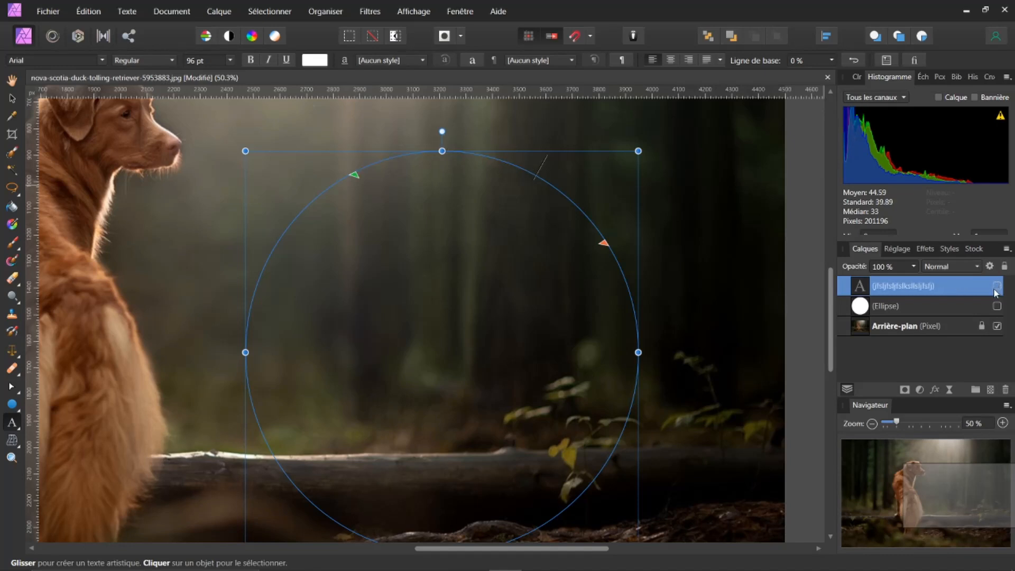
pyautogui.click(997, 286)
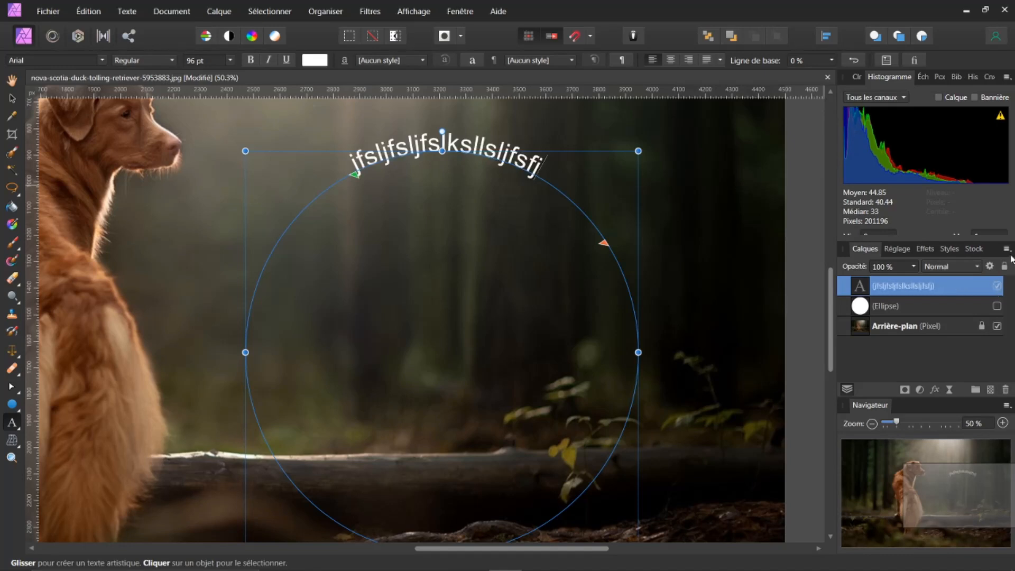
pyautogui.click(996, 307)
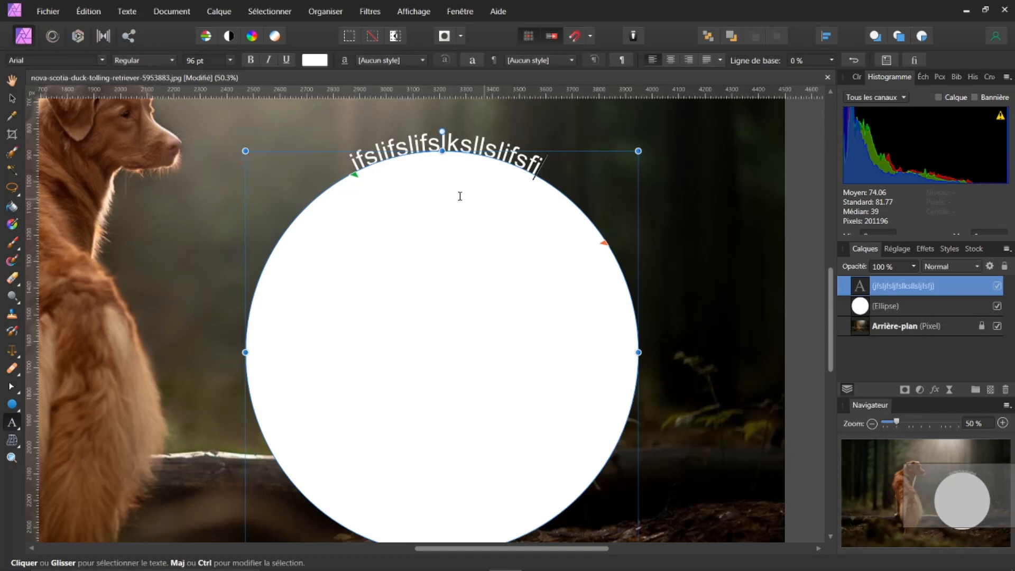
pyautogui.doubleClick(907, 287)
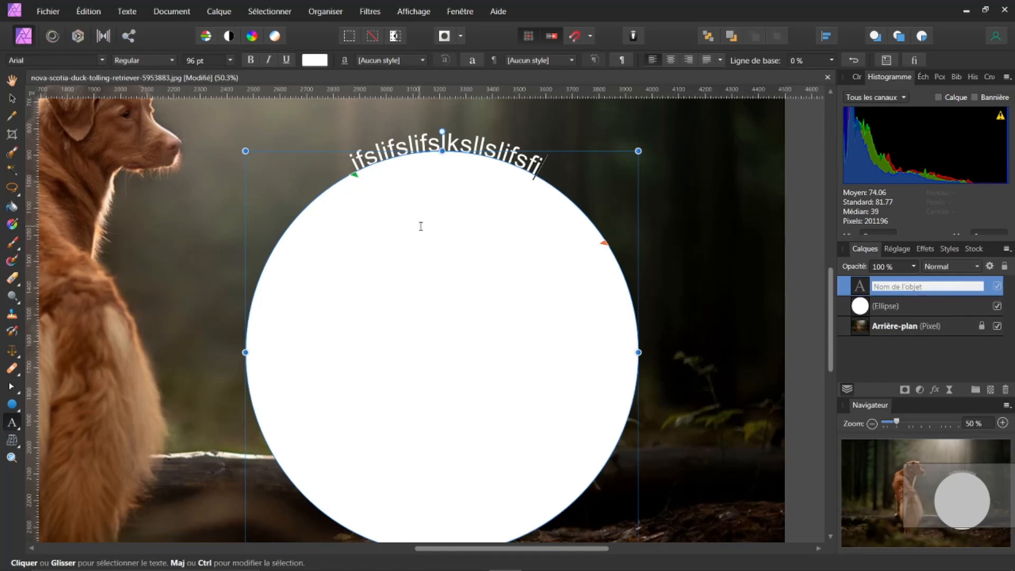
pyautogui.click(12, 98)
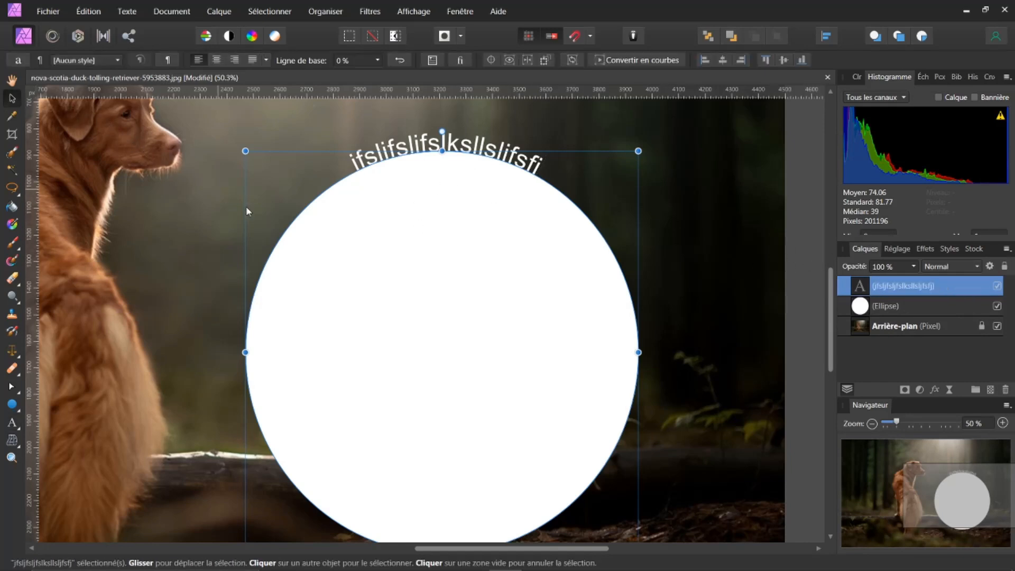
pyautogui.moveTo(450, 336); pyautogui.dragTo(446, 328)
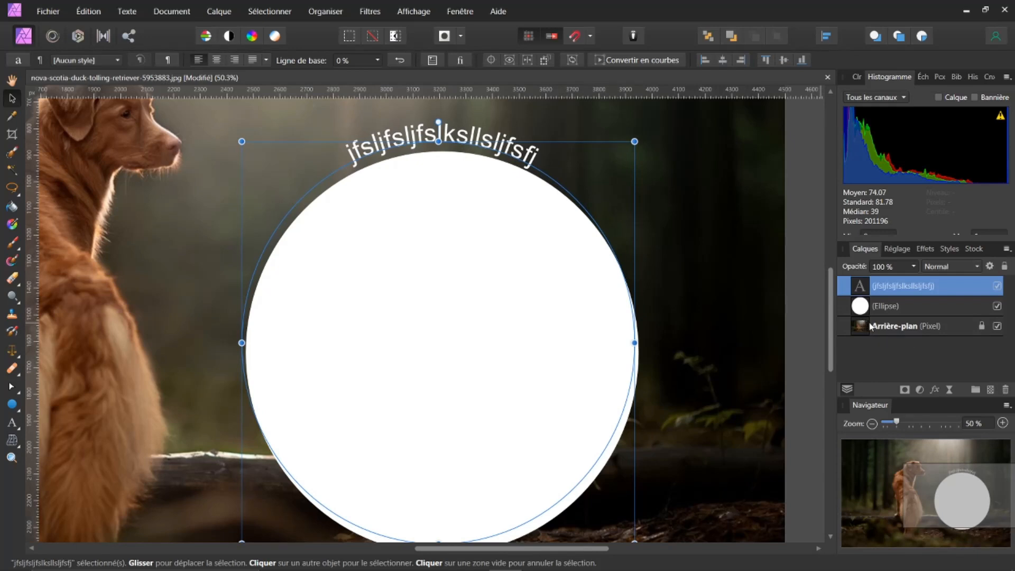
pyautogui.click(889, 327)
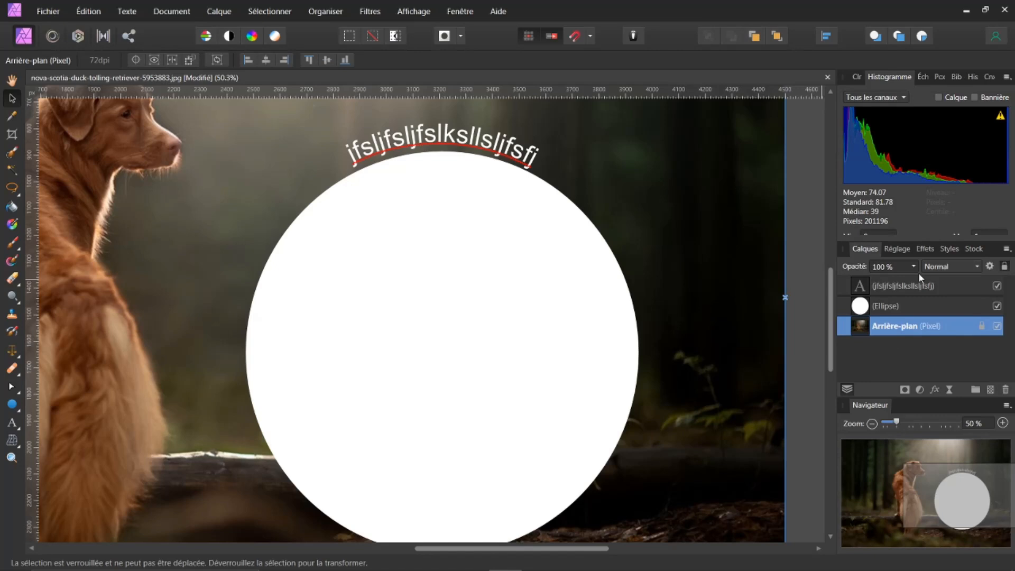
# Hide the ellipse and delete both the path text and ellipse layers, leaving only the background photo
pyautogui.click(998, 305)
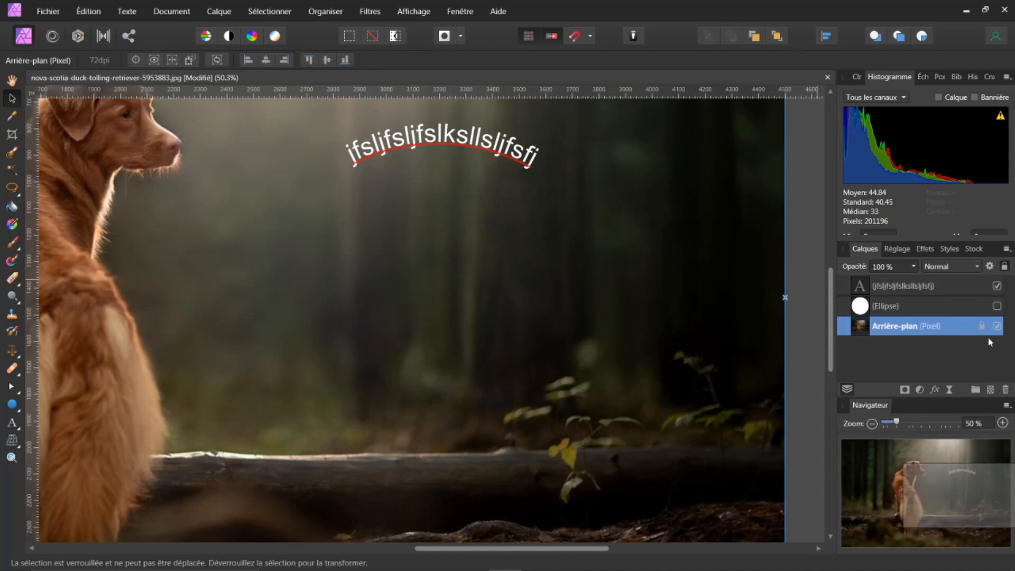
pyautogui.click(895, 286)
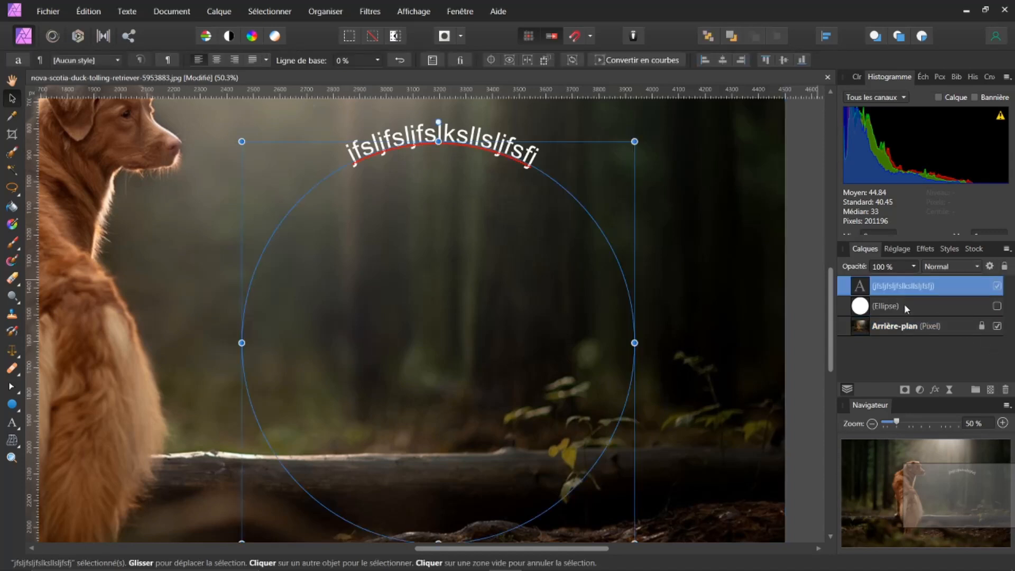
pyautogui.keyDown('shift'); pyautogui.click(889, 307); pyautogui.keyUp('shift')
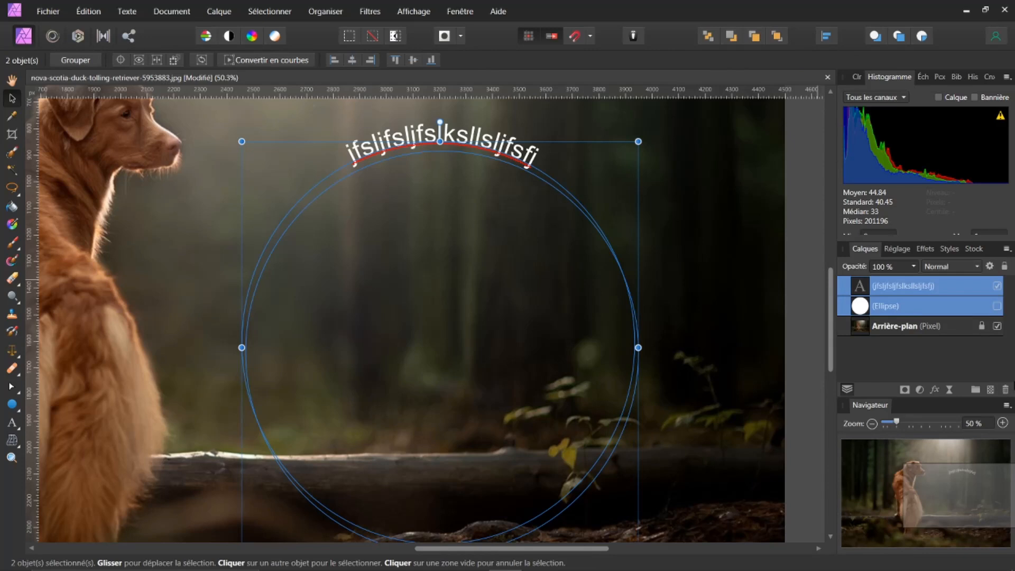
pyautogui.click(1006, 389)
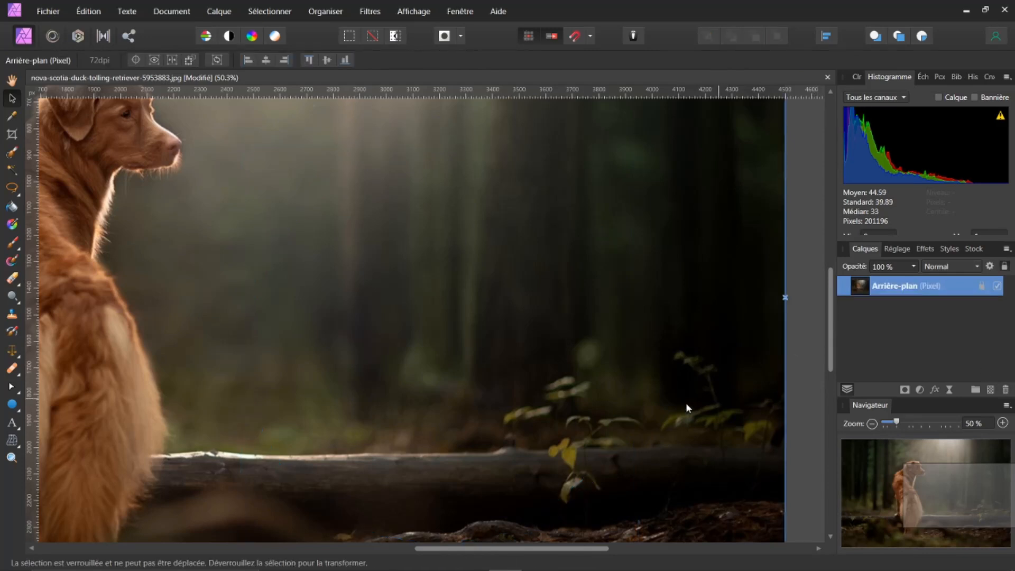
# Draw an open twelve-node path with the Pen tool from behind the dog, over its head, down its front and out to the right
pyautogui.moveTo(581, 548); pyautogui.dragTo(547, 544)
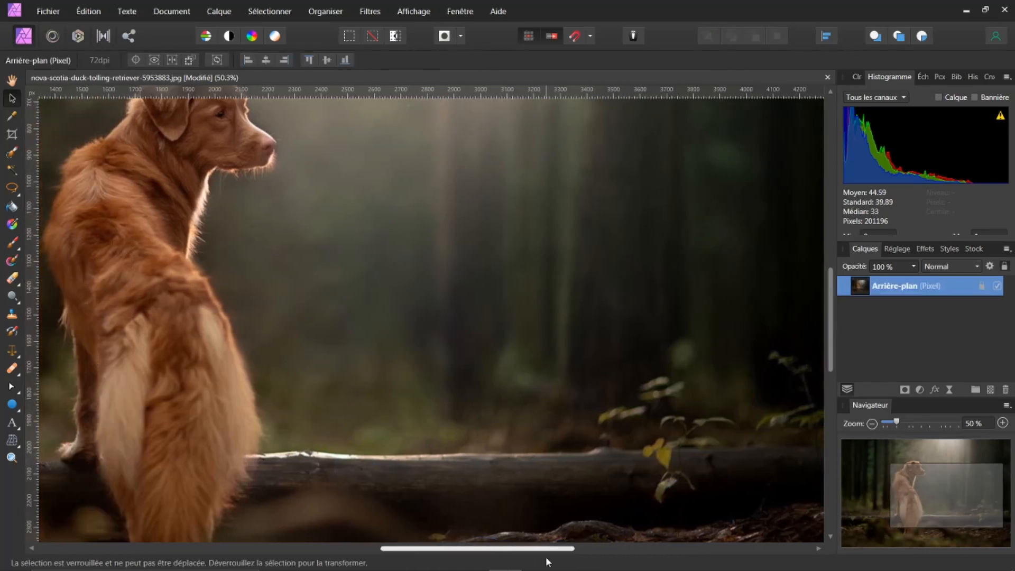
pyautogui.scroll(-2, 457, 325)
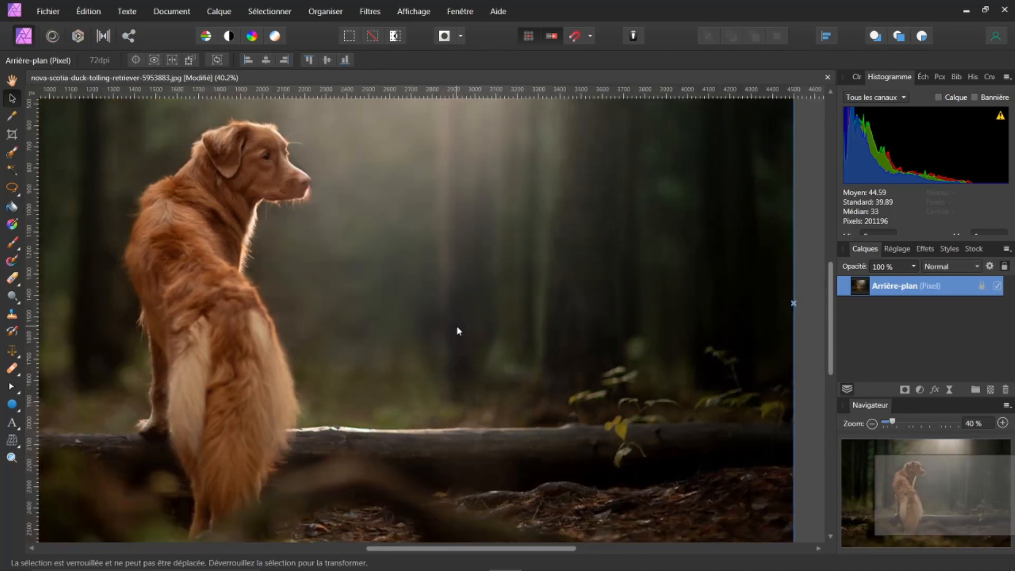
pyautogui.moveTo(506, 546); pyautogui.dragTo(442, 557)
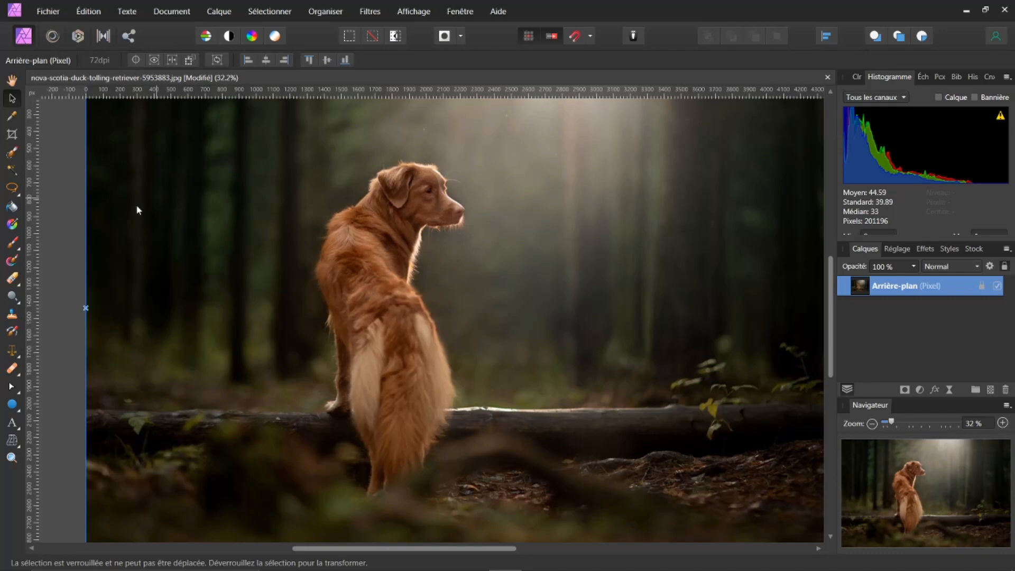
pyautogui.click(17, 389)
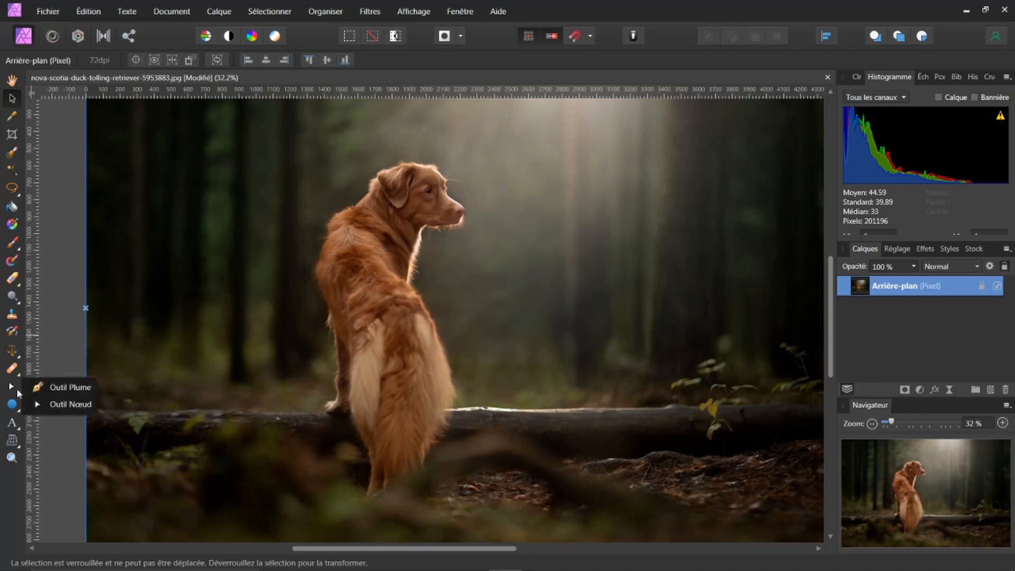
pyautogui.click(56, 388)
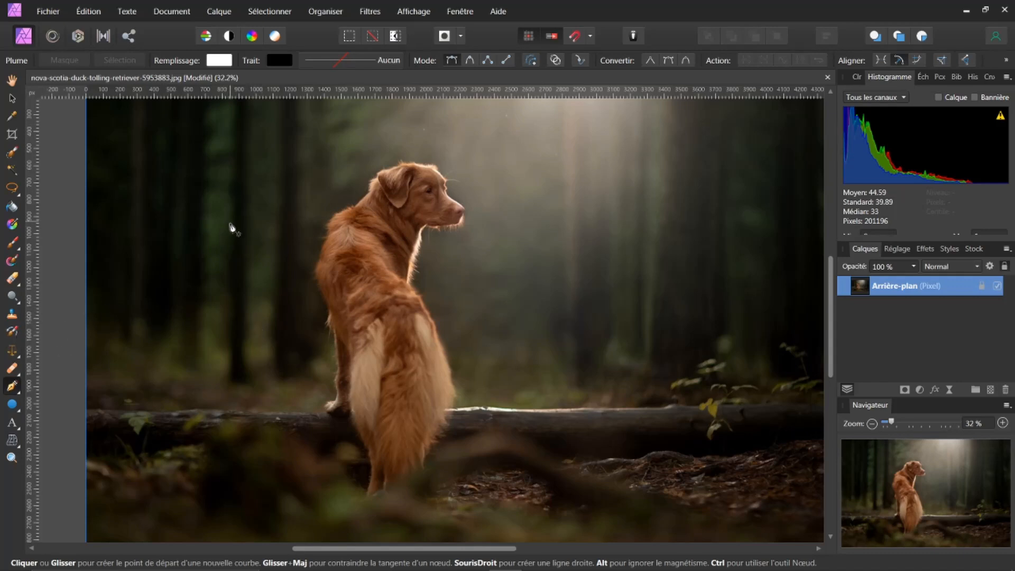
pyautogui.click(258, 353)
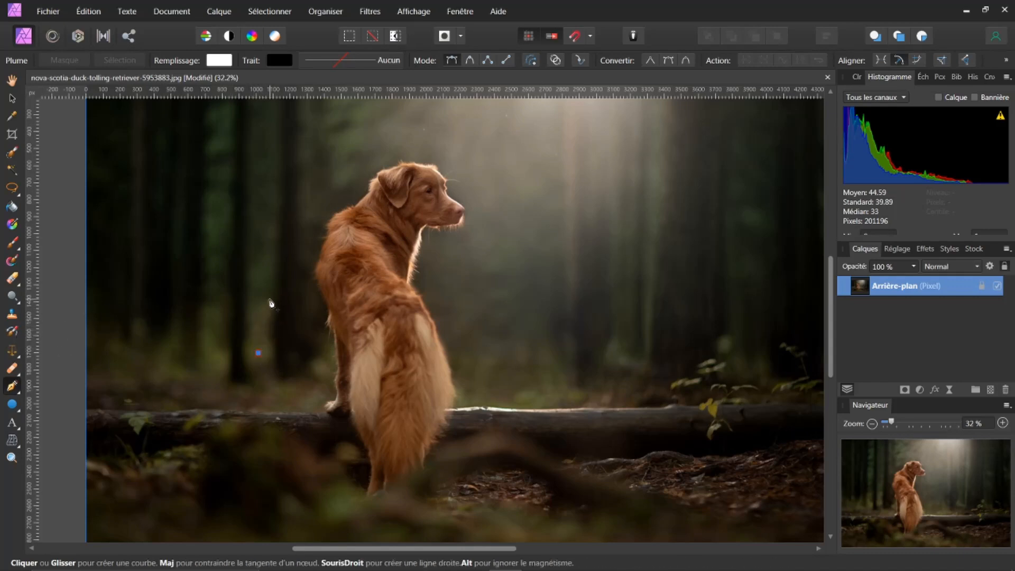
pyautogui.click(269, 296)
pyautogui.click(283, 253)
pyautogui.click(327, 196)
pyautogui.click(370, 154)
pyautogui.click(427, 141)
pyautogui.click(467, 151)
pyautogui.click(491, 193)
pyautogui.click(498, 262)
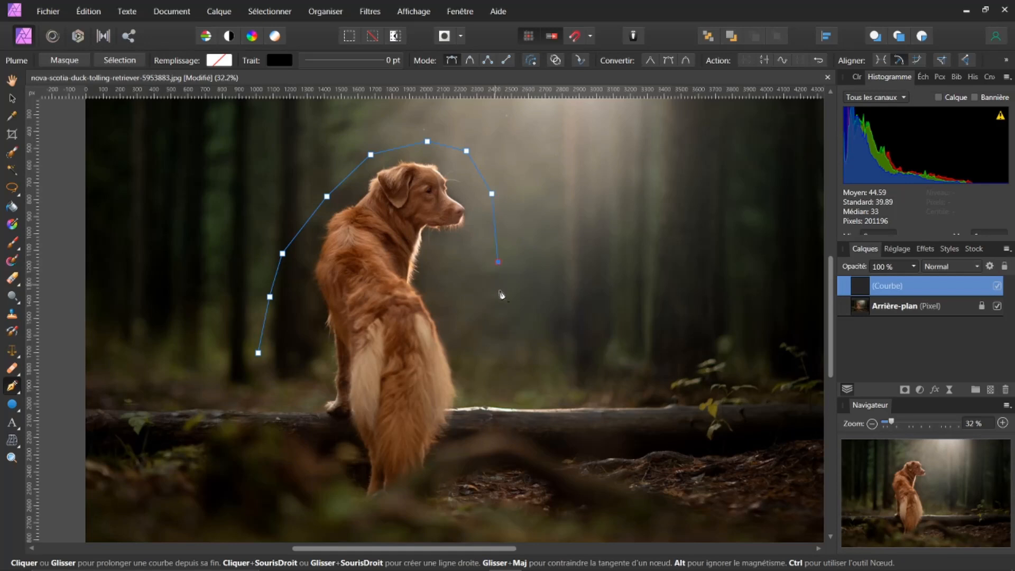
pyautogui.click(488, 314)
pyautogui.click(491, 362)
pyautogui.click(558, 350)
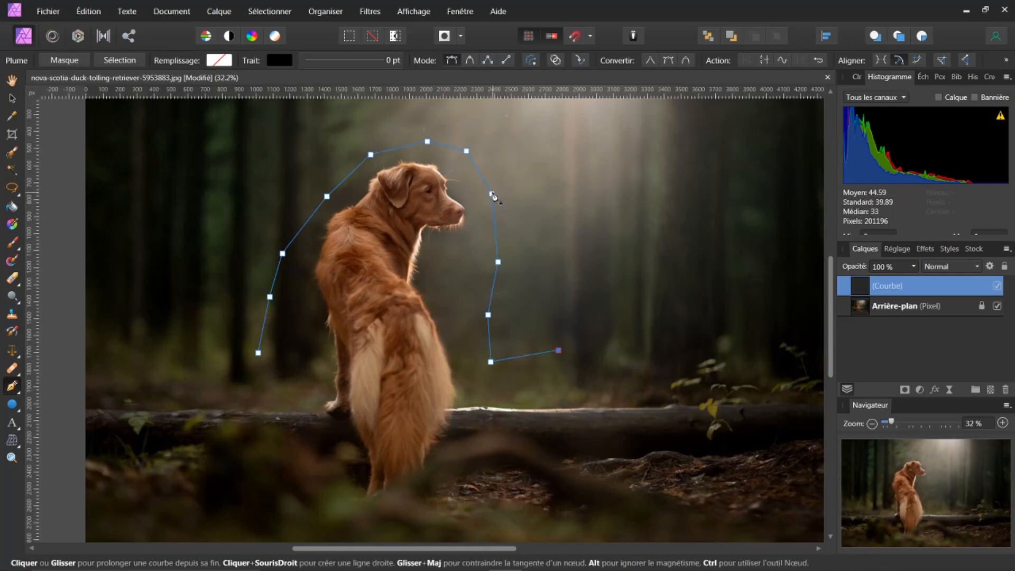
# Extend the path by one node up and to the right, and make the former end node a sharp corner without curve handles
pyautogui.click(491, 194)
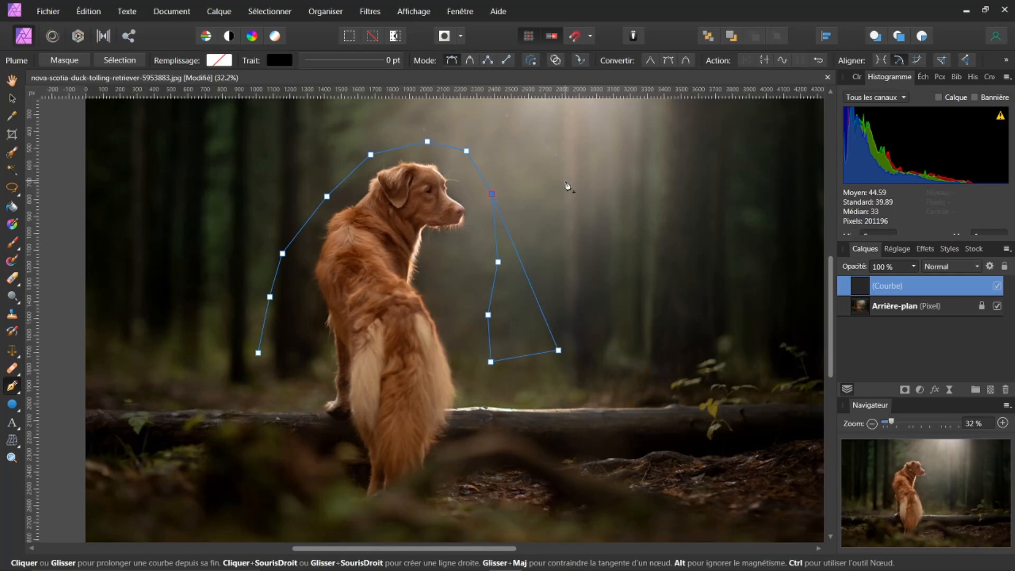
pyautogui.hotkey('ctrl', 'z')
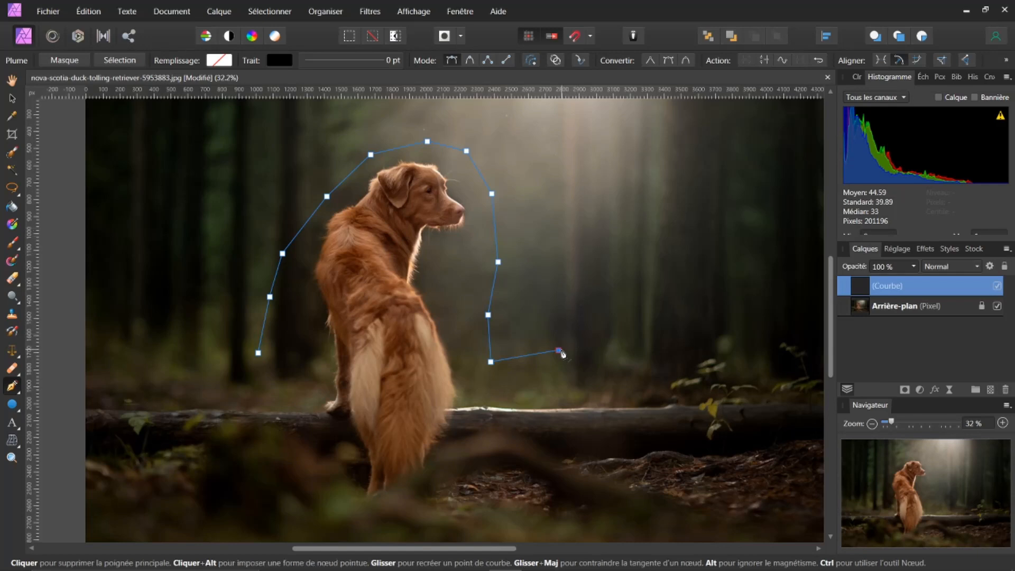
pyautogui.moveTo(561, 353); pyautogui.dragTo(599, 388)
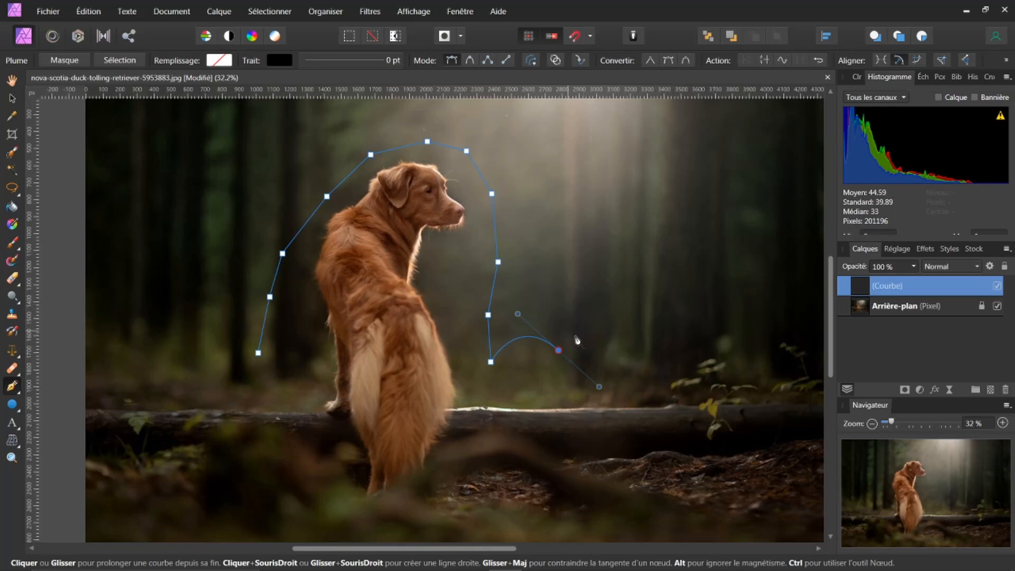
pyautogui.click(610, 299)
pyautogui.click(651, 261)
pyautogui.hotkey('ctrl', 'z')
pyautogui.keyDown('alt'); pyautogui.click(599, 390); pyautogui.keyUp('alt')
pyautogui.keyDown('alt'); pyautogui.click(521, 315); pyautogui.keyUp('alt')
# Reposition the path's nodes in front of the dog and pull its end node slightly down and left
pyautogui.press('ctrl')
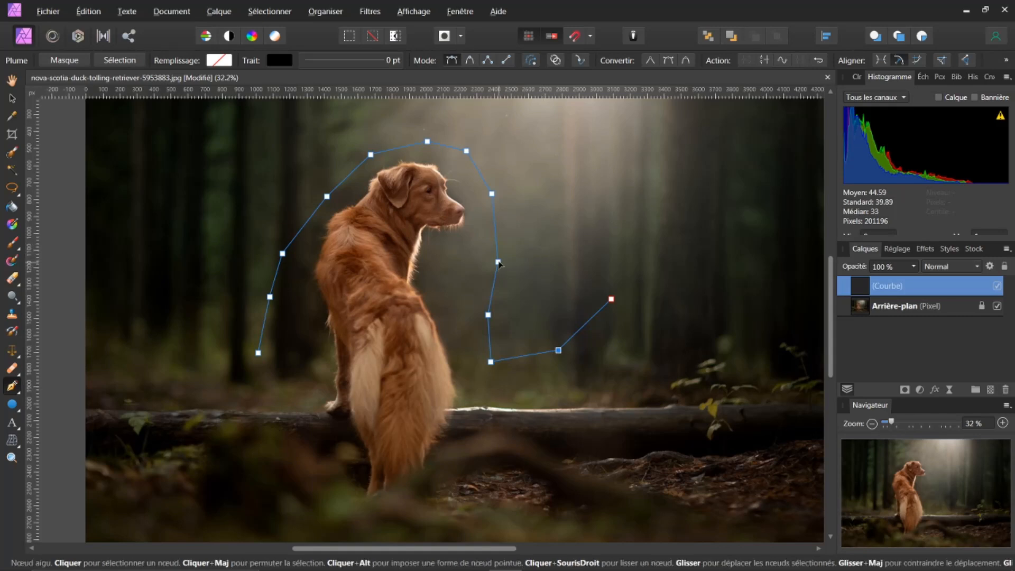
pyautogui.moveTo(470, 267); pyautogui.dragTo(489, 259)
pyautogui.moveTo(488, 315)
pyautogui.mouseDown()
pyautogui.moveTo(466, 320)
pyautogui.moveTo(480, 314)
pyautogui.mouseUp()
pyautogui.moveTo(490, 362)
pyautogui.mouseDown()
pyautogui.moveTo(478, 360)
pyautogui.moveTo(494, 349)
pyautogui.mouseUp()
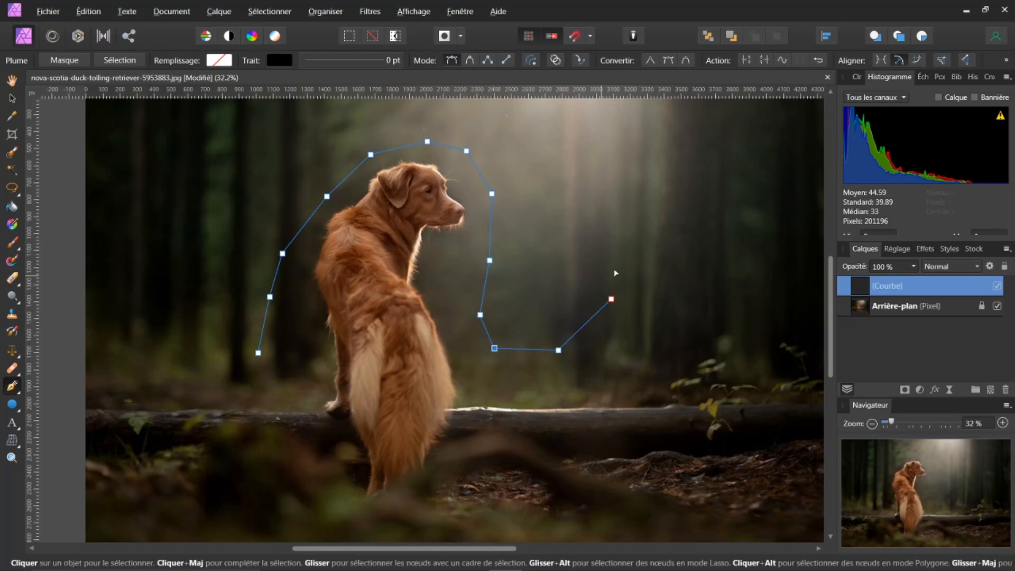
pyautogui.moveTo(611, 299)
pyautogui.mouseDown()
pyautogui.moveTo(608, 344)
pyautogui.moveTo(600, 312)
pyautogui.mouseUp()
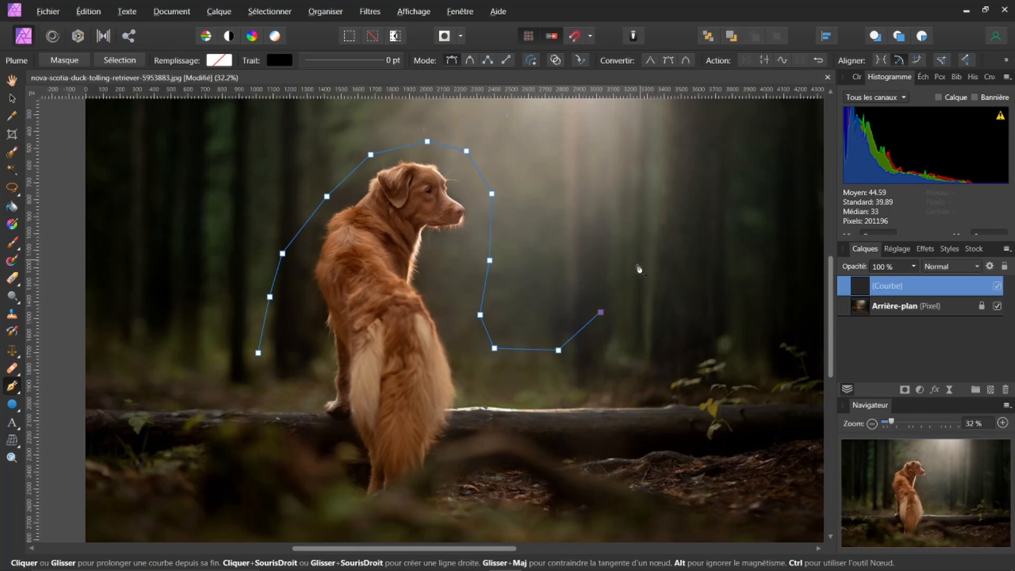
# Extend the path by two nodes, the first up and slightly left of the end node, the second up and right
pyautogui.click(583, 279)
pyautogui.click(607, 250)
pyautogui.press('ctrl')
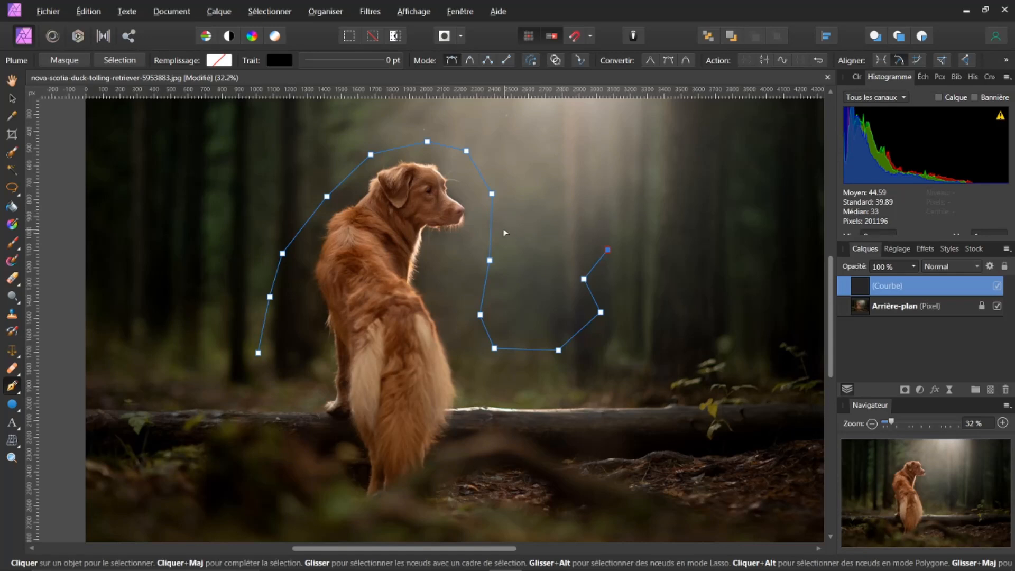
# Bow the segment in front of the dog's muzzle outward, and straighten it again by removing both of its curve handles
pyautogui.click(491, 193)
pyautogui.moveTo(501, 229); pyautogui.dragTo(524, 229)
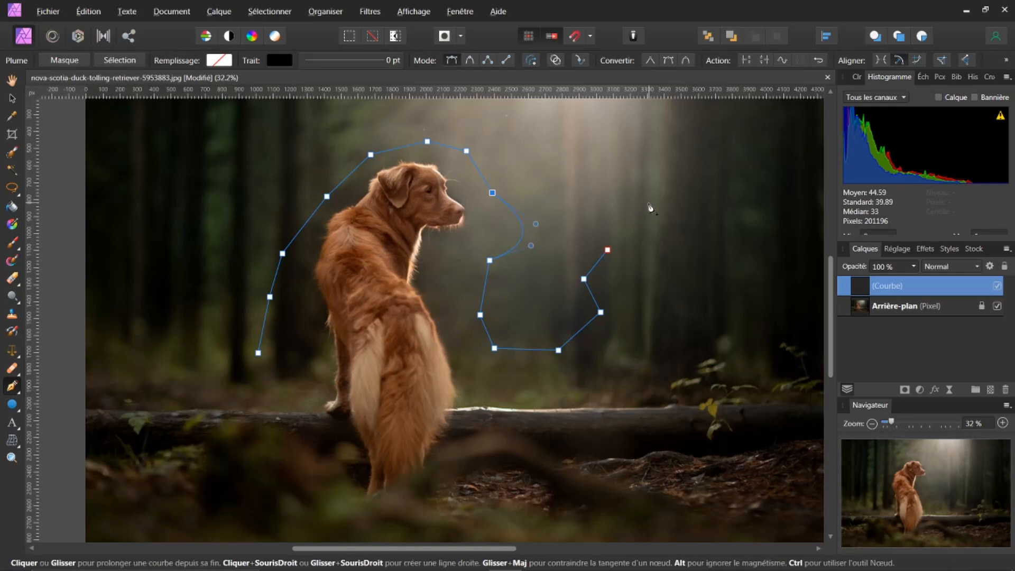
pyautogui.keyDown('alt'); pyautogui.click(535, 225); pyautogui.keyUp('alt')
pyautogui.keyDown('alt'); pyautogui.click(531, 247); pyautogui.keyUp('alt')
# Extend the path with a smooth node up and to the right, and rotate its handles so the incoming segment arches steeply
pyautogui.moveTo(642, 220); pyautogui.dragTo(688, 228)
pyautogui.click(689, 228)
pyautogui.hotkey('ctrl', 'z')
pyautogui.press('ctrl')
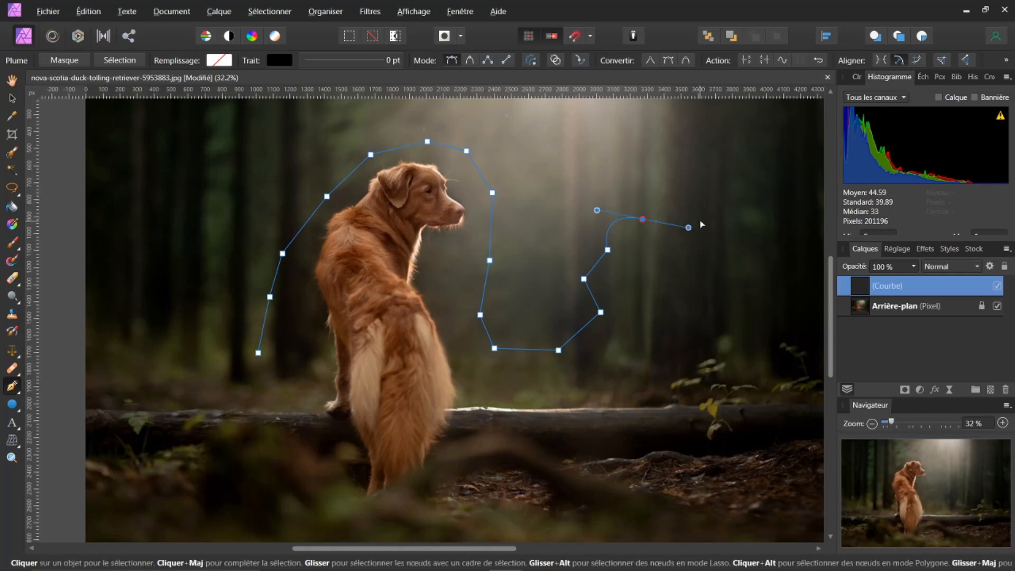
pyautogui.moveTo(687, 228); pyautogui.dragTo(667, 223)
pyautogui.moveTo(597, 213)
pyautogui.mouseDown()
pyautogui.moveTo(585, 205)
pyautogui.moveTo(621, 185)
pyautogui.moveTo(619, 234)
pyautogui.moveTo(641, 260)
pyautogui.moveTo(608, 202)
pyautogui.moveTo(590, 210)
pyautogui.mouseUp()
pyautogui.moveTo(666, 232); pyautogui.dragTo(659, 282)
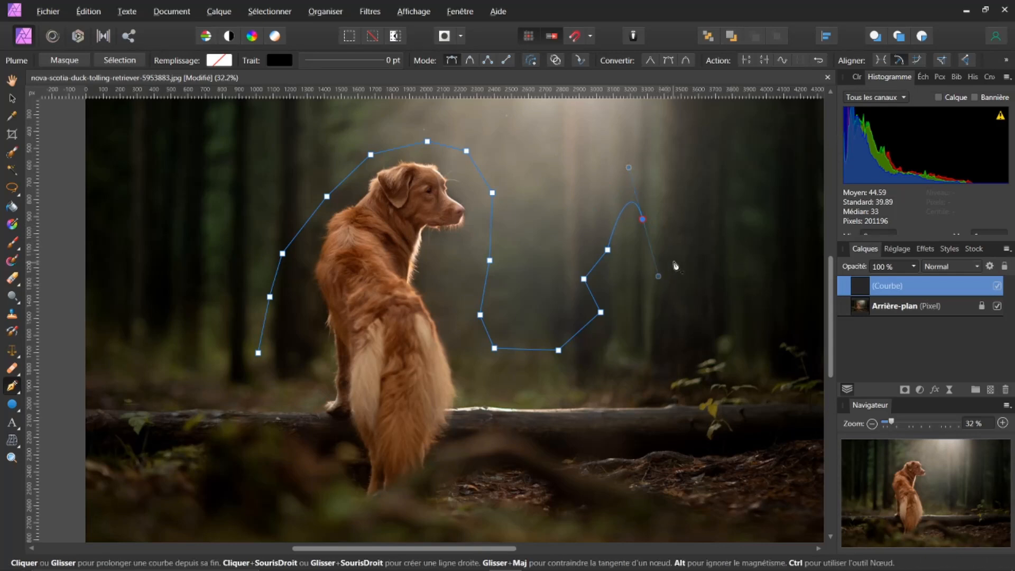
# Rotate the smooth end node's handles, and break them so the outgoing handle points up on its own
pyautogui.click(658, 157)
pyautogui.press('BackSpace')
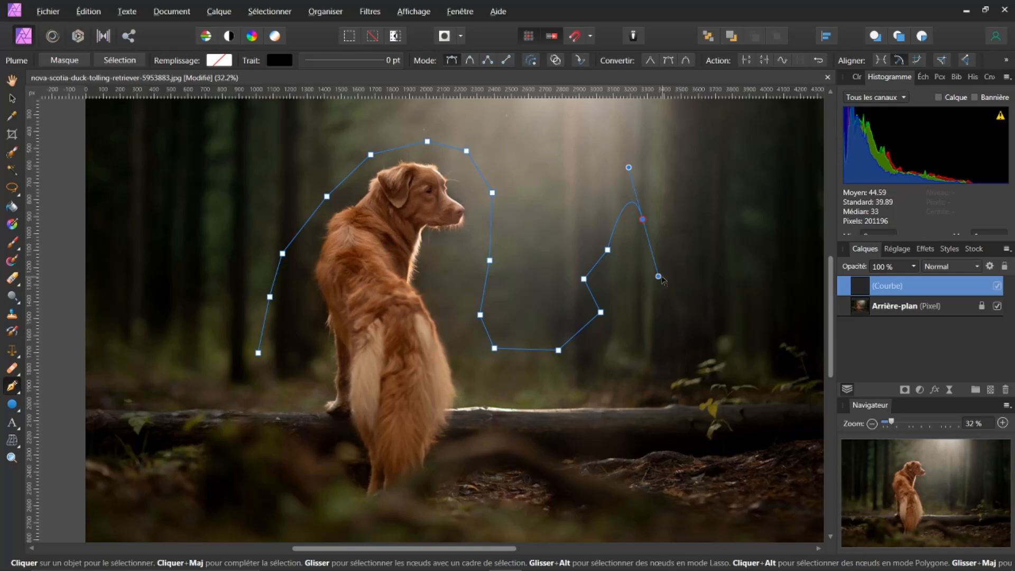
pyautogui.moveTo(658, 276); pyautogui.dragTo(684, 209)
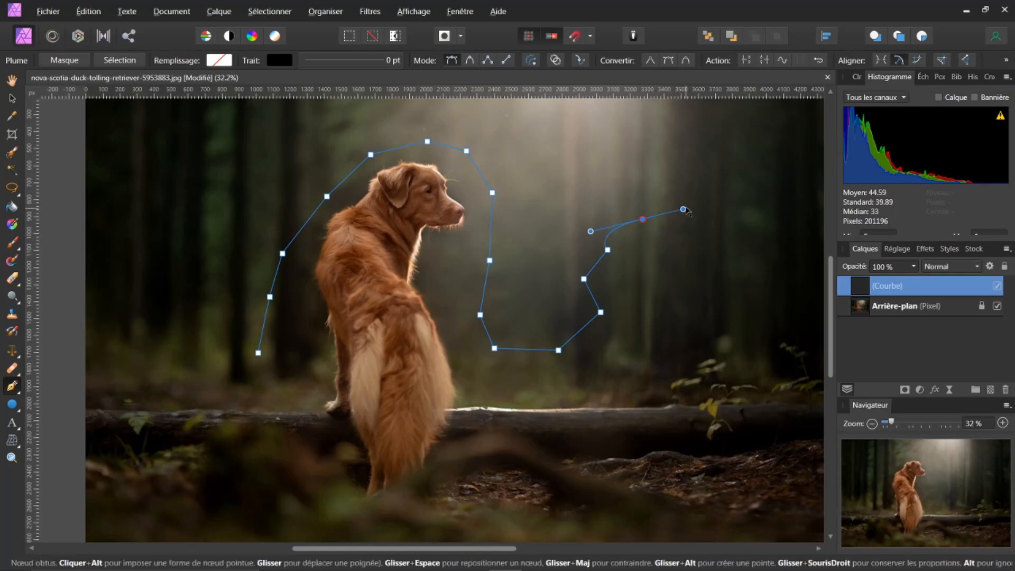
pyautogui.moveTo(683, 210); pyautogui.dragTo(657, 260)
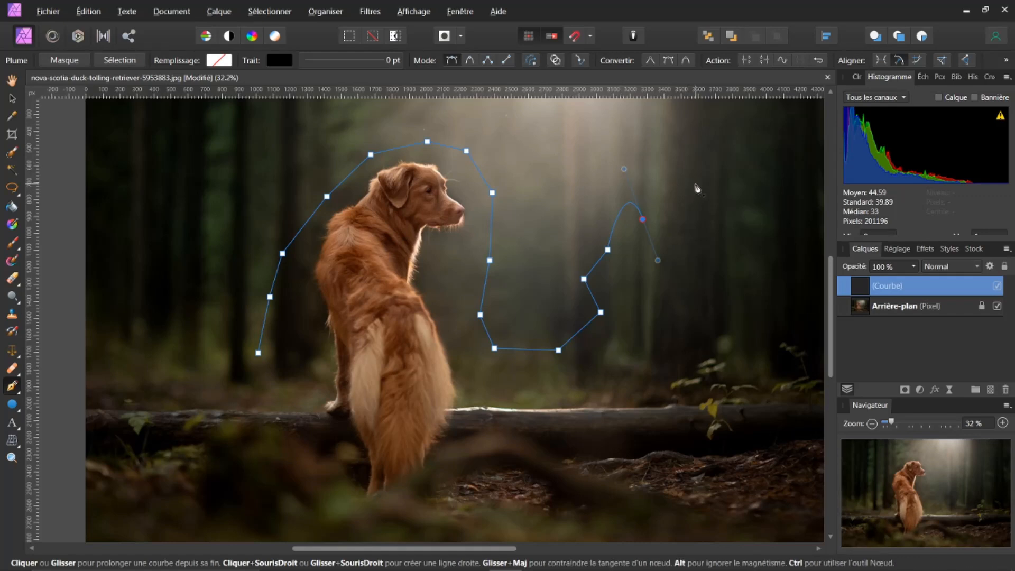
pyautogui.press('ctrl')
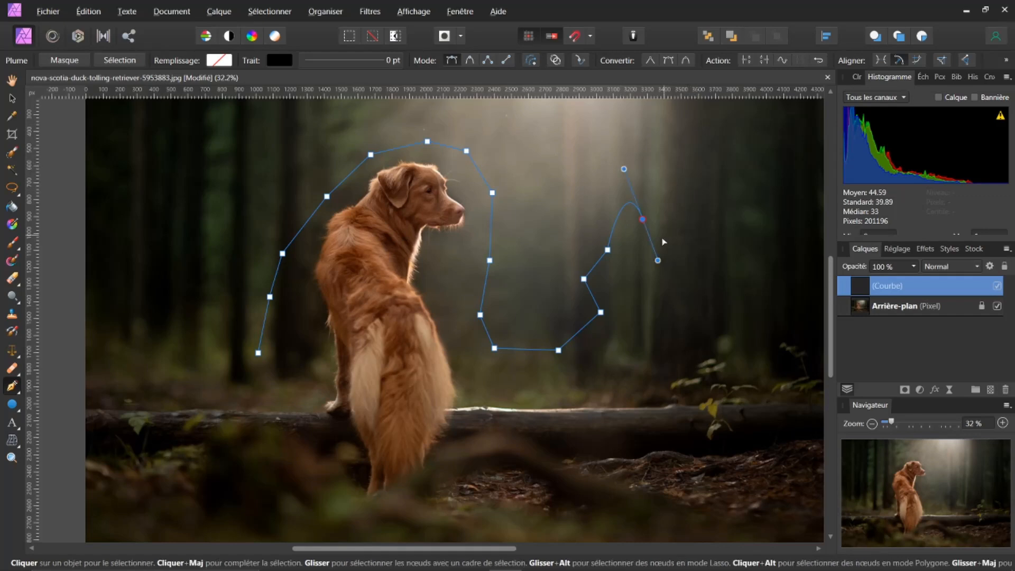
pyautogui.moveTo(659, 262); pyautogui.dragTo(650, 204)
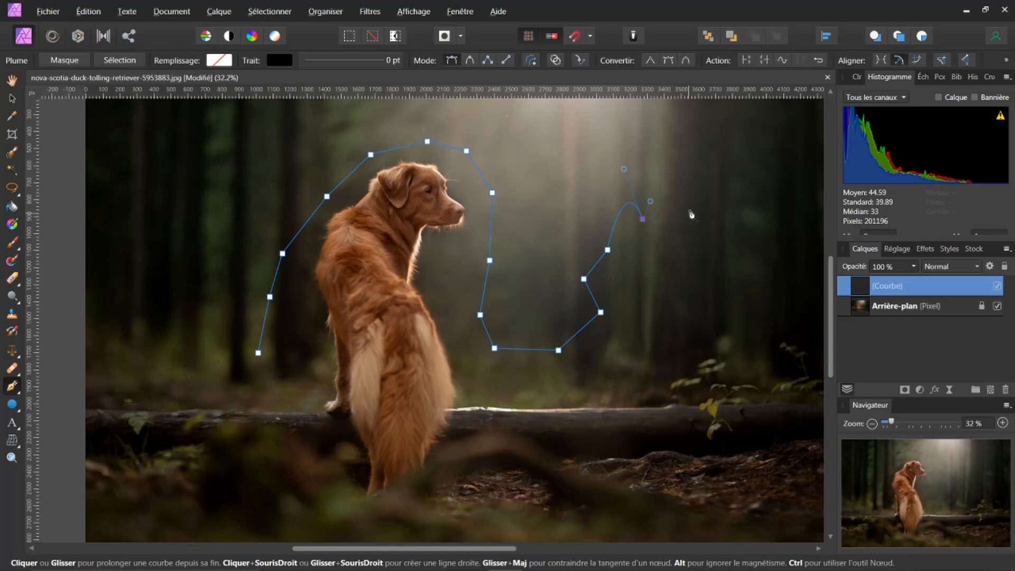
# Add a smooth end node up and to the right, and bow the two segments in front of the dog in opposite directions
pyautogui.moveTo(676, 153); pyautogui.dragTo(691, 152)
pyautogui.moveTo(491, 228); pyautogui.dragTo(522, 236)
pyautogui.moveTo(483, 293); pyautogui.dragTo(457, 290)
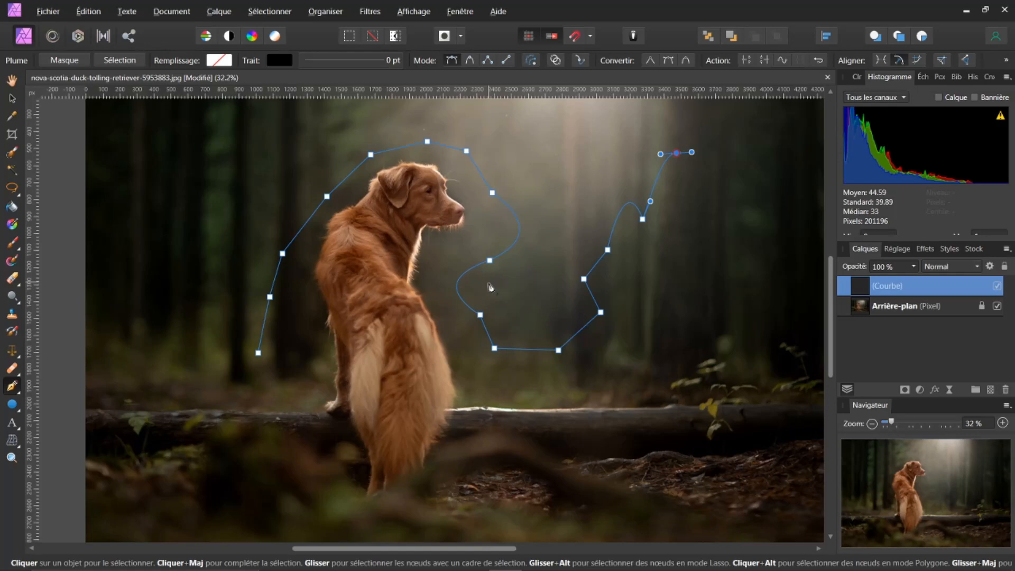
# Lower one curve handle beside the node joining the two bowed segments, and try bending the straight segment behind the dog's head
pyautogui.press('ctrl')
pyautogui.keyDown('ctrl'); pyautogui.click(489, 260); pyautogui.keyUp('ctrl')
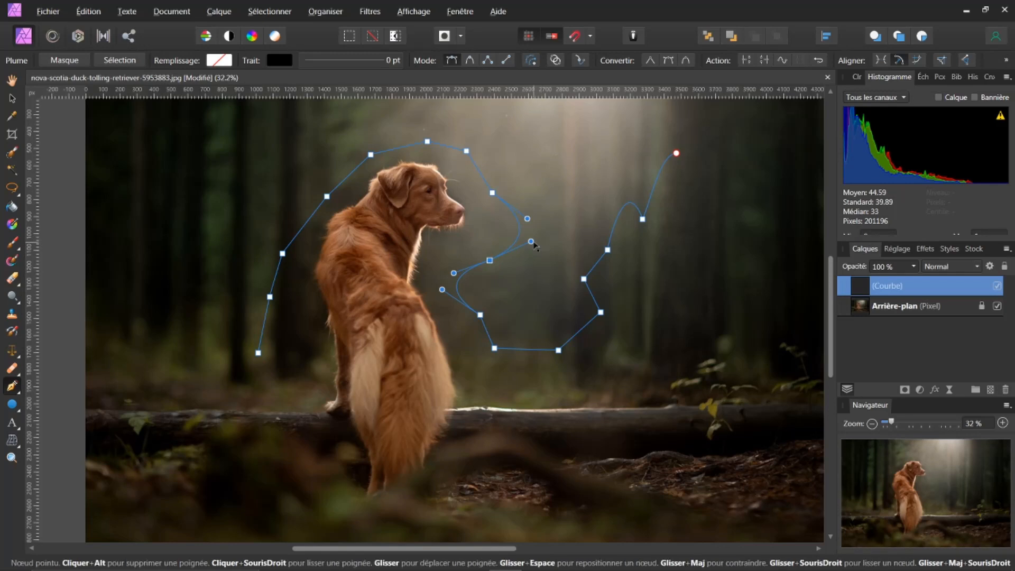
pyautogui.moveTo(532, 242)
pyautogui.mouseDown()
pyautogui.moveTo(515, 267)
pyautogui.moveTo(492, 234)
pyautogui.moveTo(532, 253)
pyautogui.mouseUp()
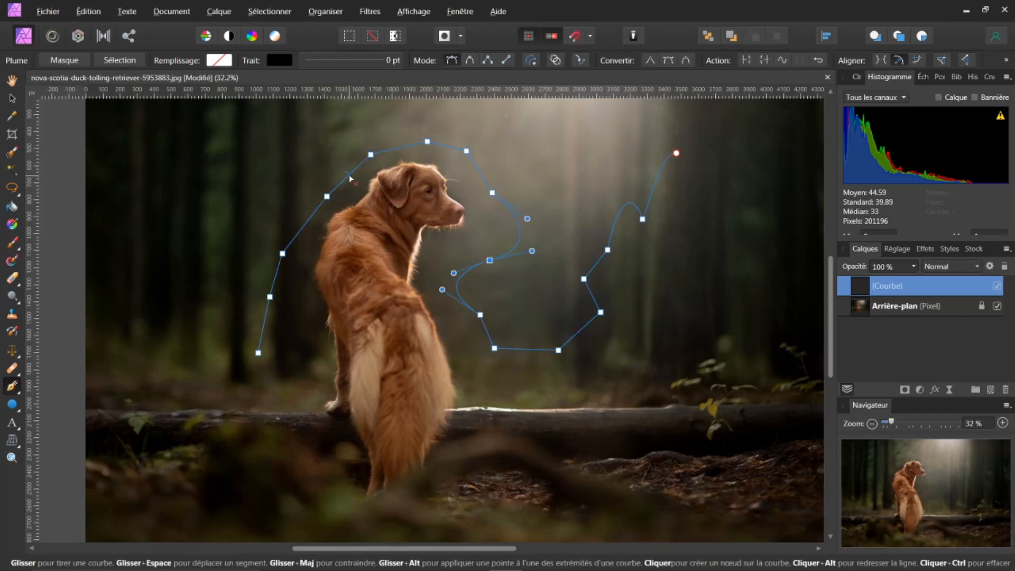
pyautogui.moveTo(349, 178); pyautogui.dragTo(337, 159)
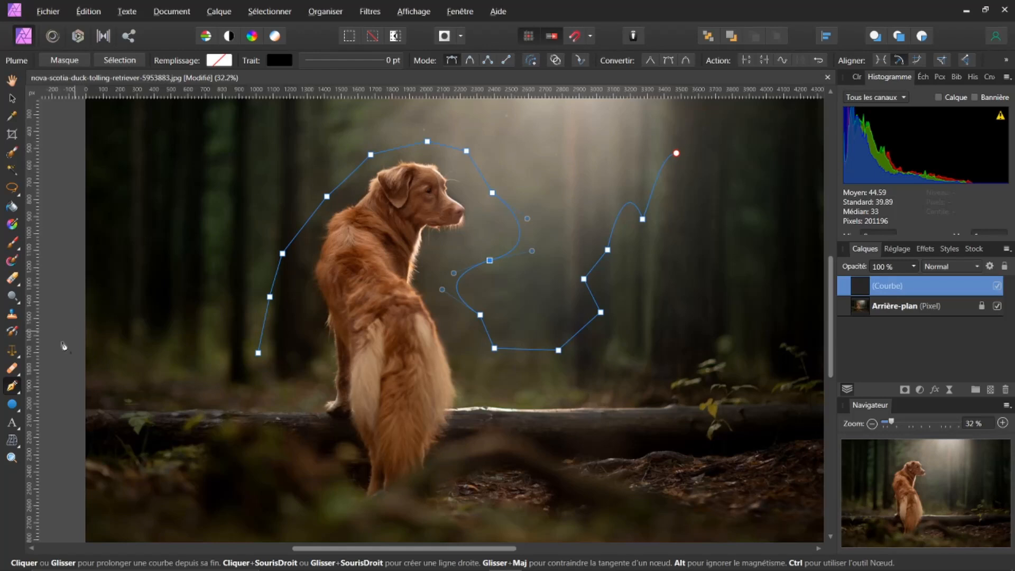
# Insert four extra nodes with the Node tool, three along the path behind the dog and one on the lowest segment
pyautogui.click(18, 395)
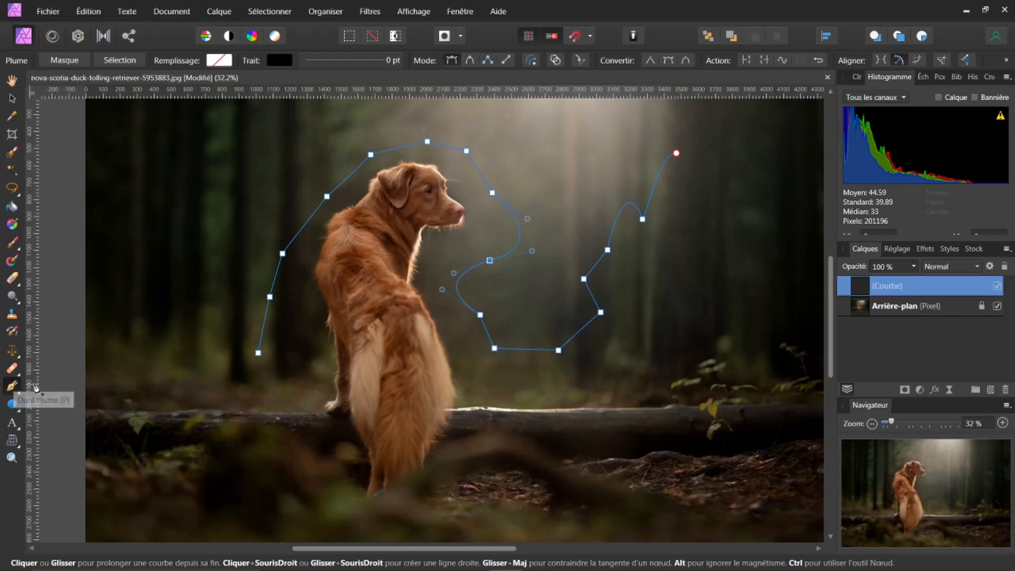
pyautogui.click(16, 394)
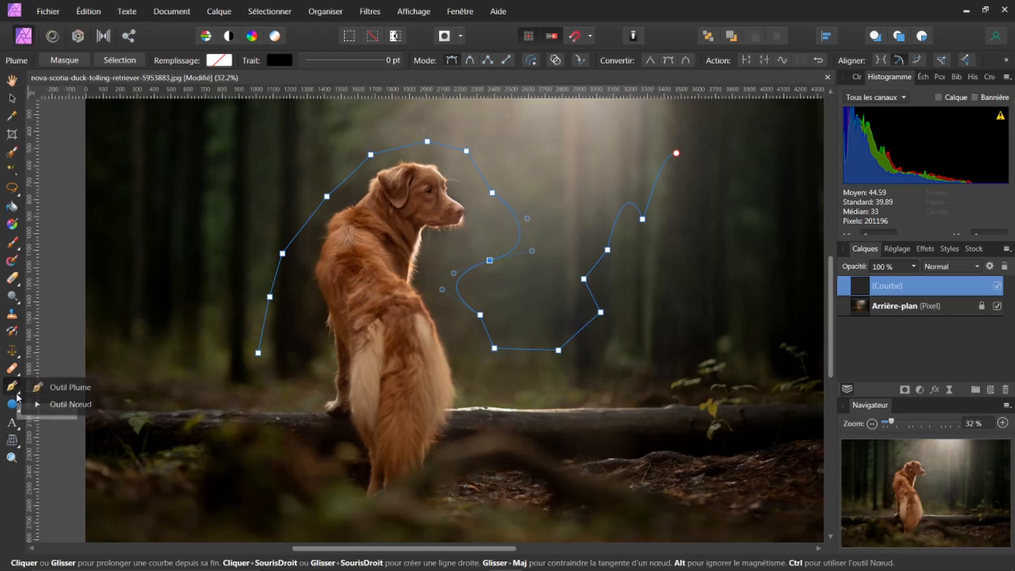
pyautogui.click(11, 389)
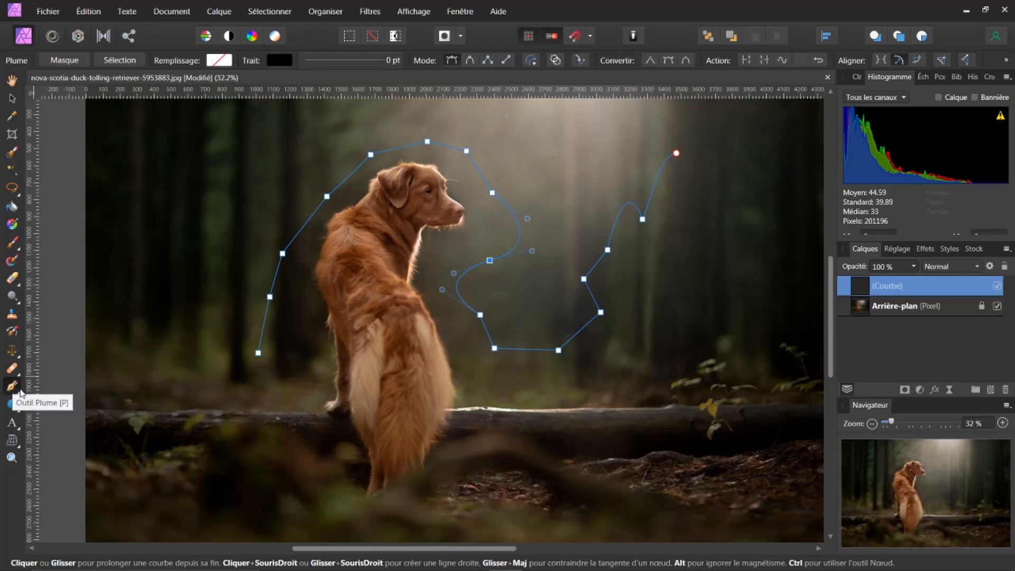
pyautogui.press('a')
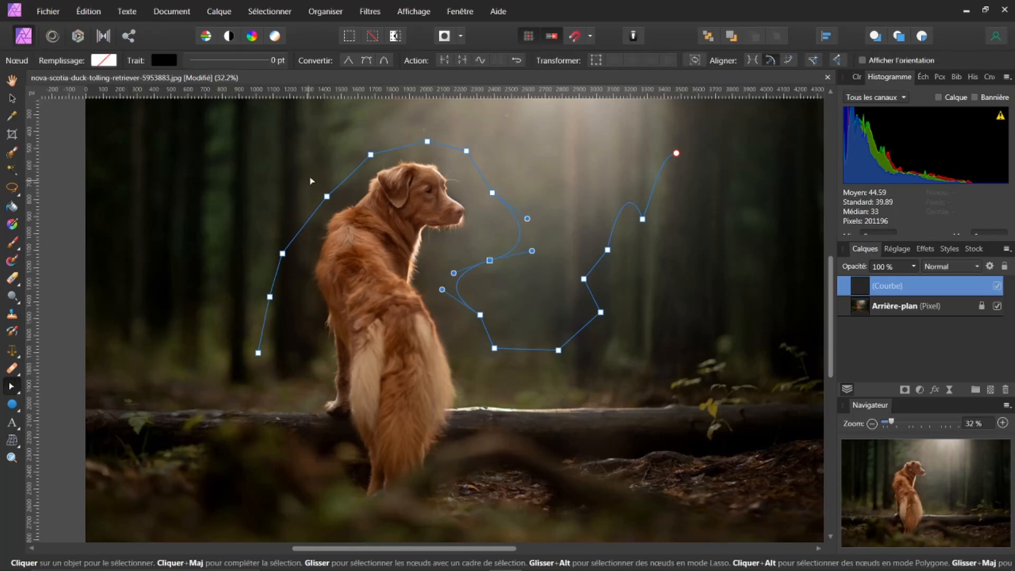
pyautogui.click(349, 176)
pyautogui.click(276, 274)
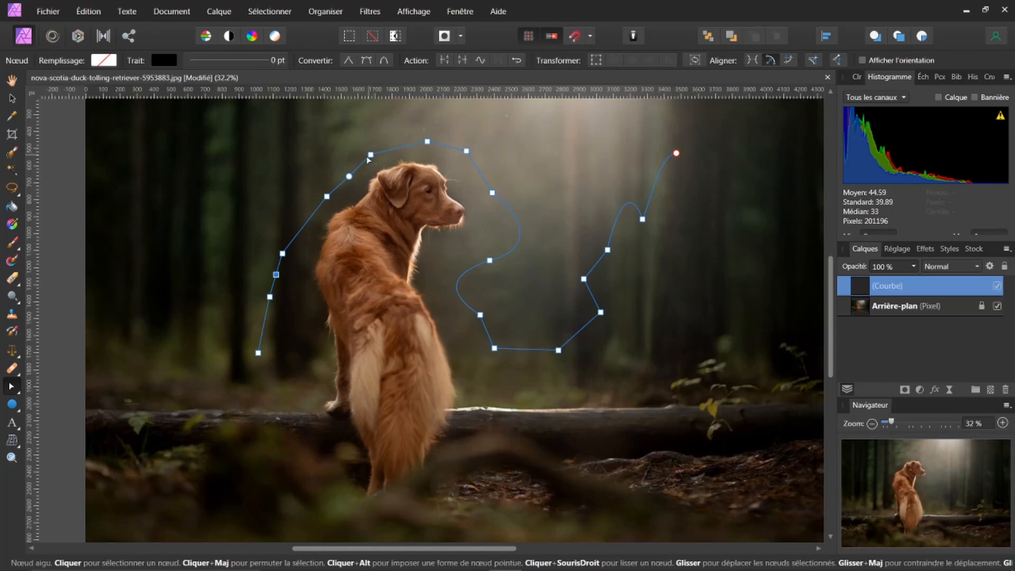
pyautogui.click(305, 222)
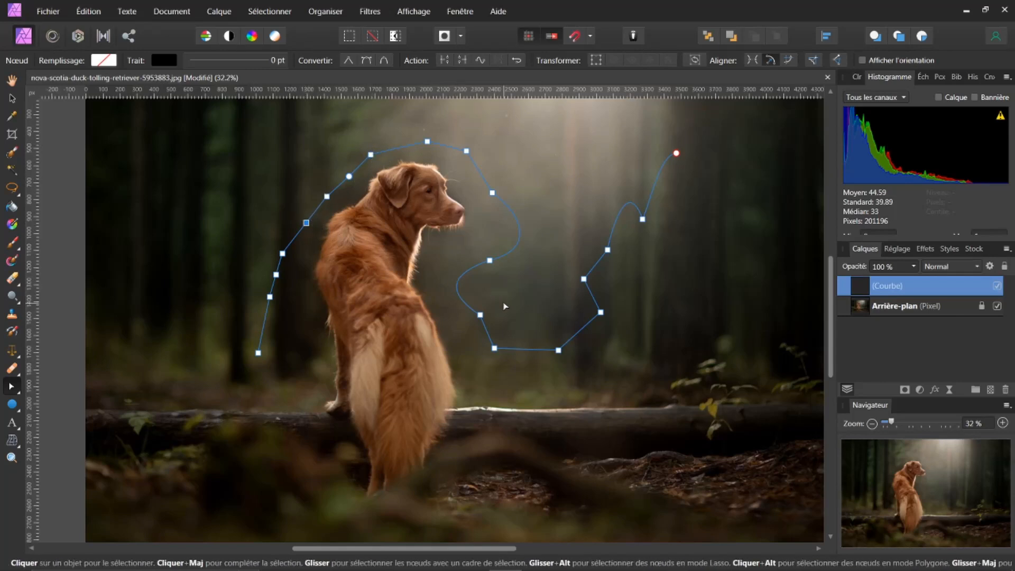
pyautogui.click(528, 349)
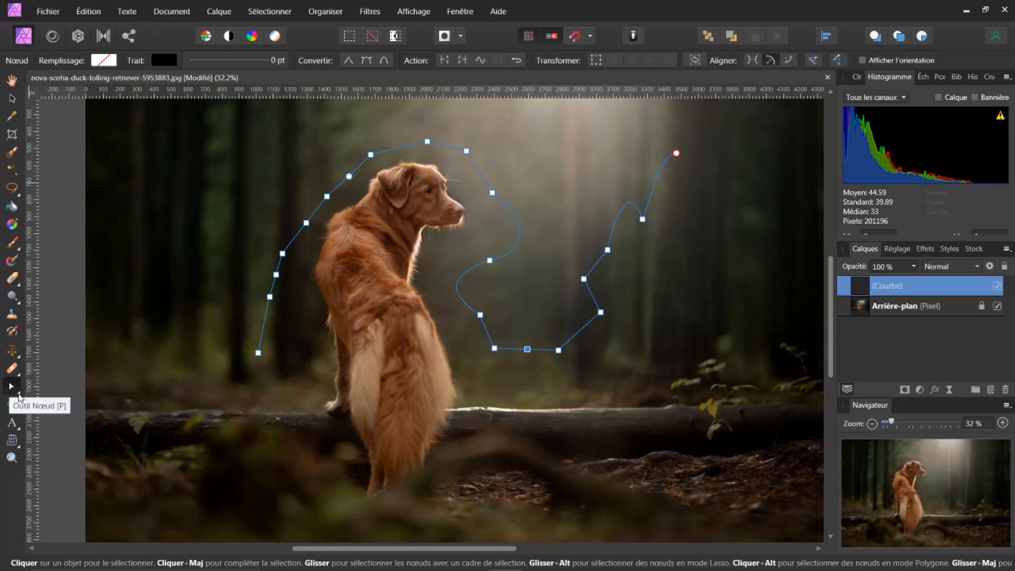
# Return to the Pen tool and delete the curve layer
pyautogui.press('p')
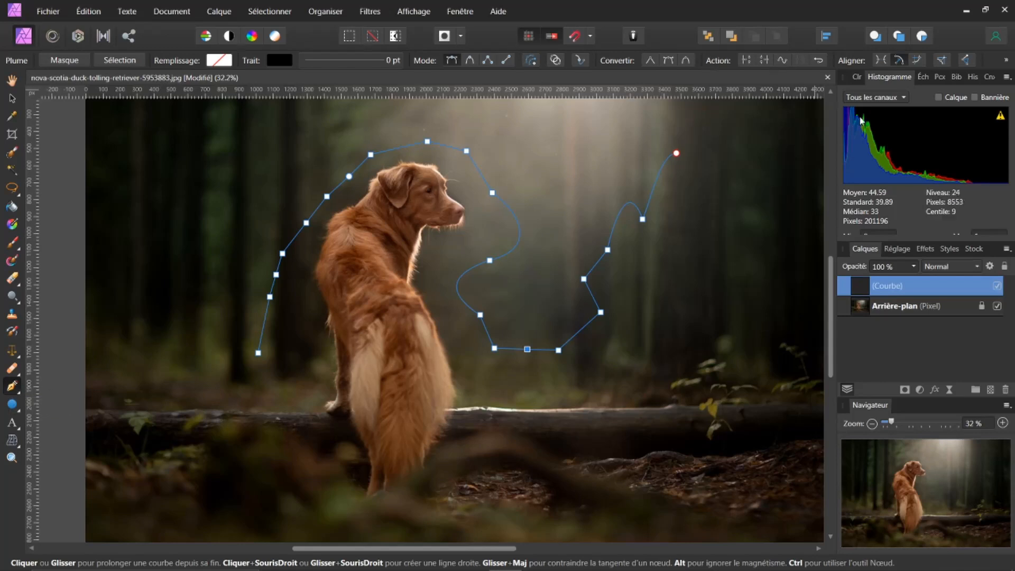
pyautogui.click(1005, 390)
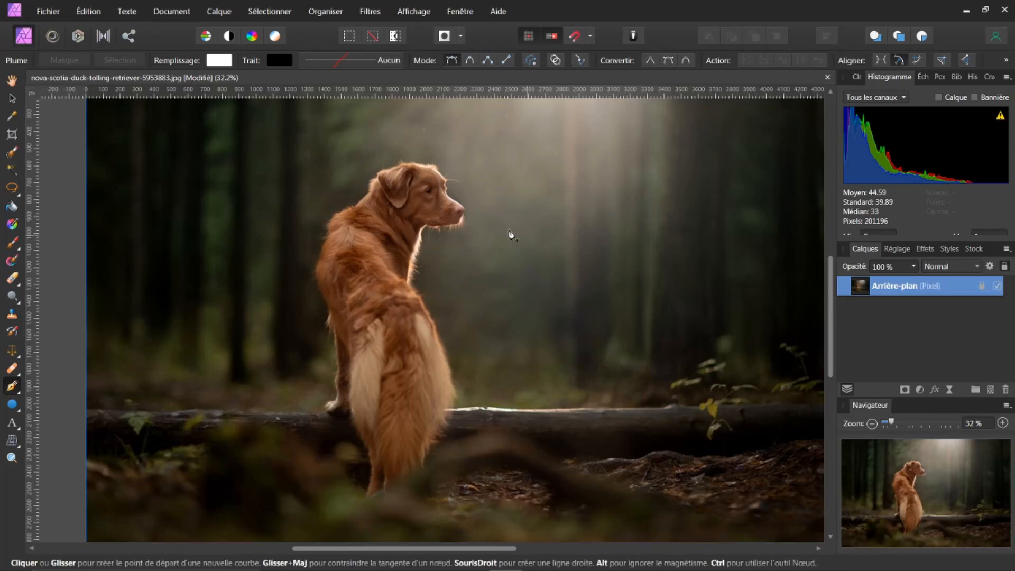
# Draw a new Pen path from behind the dog to a smooth node above its head, stretching the incoming handle to arch around the back
pyautogui.click(278, 381)
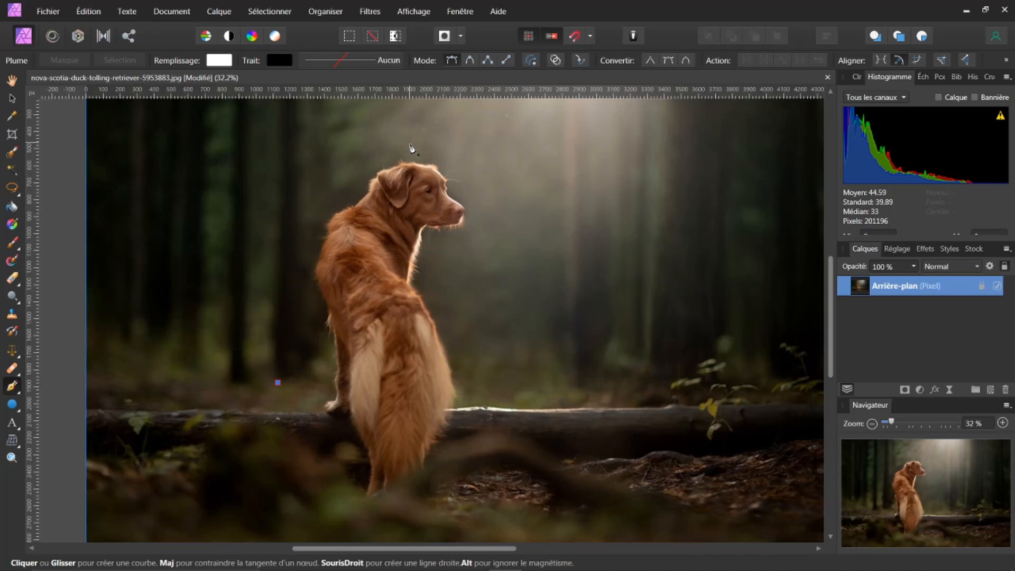
pyautogui.moveTo(427, 143); pyautogui.dragTo(464, 158)
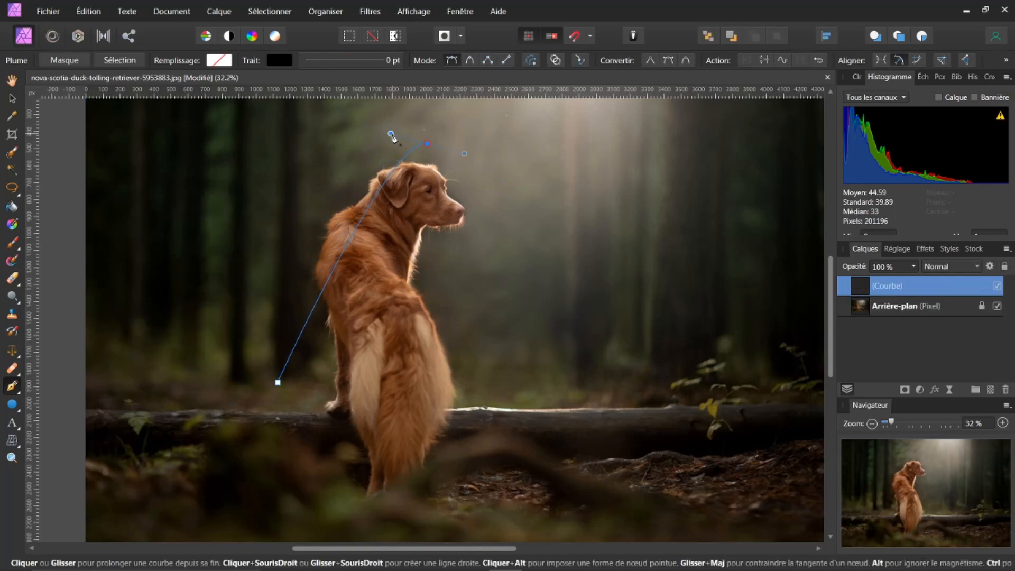
pyautogui.moveTo(391, 134); pyautogui.dragTo(371, 144)
pyautogui.hotkey('ctrl', 'z')
pyautogui.moveTo(465, 153)
pyautogui.mouseDown()
pyautogui.moveTo(537, 181)
pyautogui.moveTo(527, 166)
pyautogui.moveTo(467, 150)
pyautogui.moveTo(481, 156)
pyautogui.mouseUp()
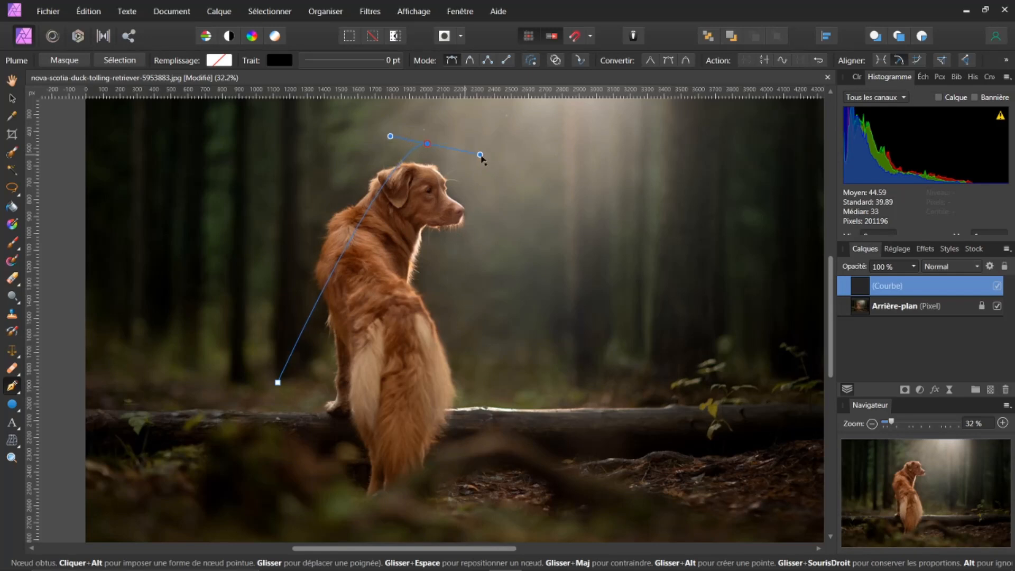
pyautogui.moveTo(390, 136); pyautogui.dragTo(271, 127)
# Continue the path with three smooth nodes down the dog's front and out to the right, moving the node near the muzzle slightly inward
pyautogui.moveTo(480, 149); pyautogui.dragTo(455, 152)
pyautogui.moveTo(507, 243); pyautogui.dragTo(497, 294)
pyautogui.moveTo(473, 353); pyautogui.dragTo(506, 389)
pyautogui.moveTo(607, 393); pyautogui.dragTo(625, 388)
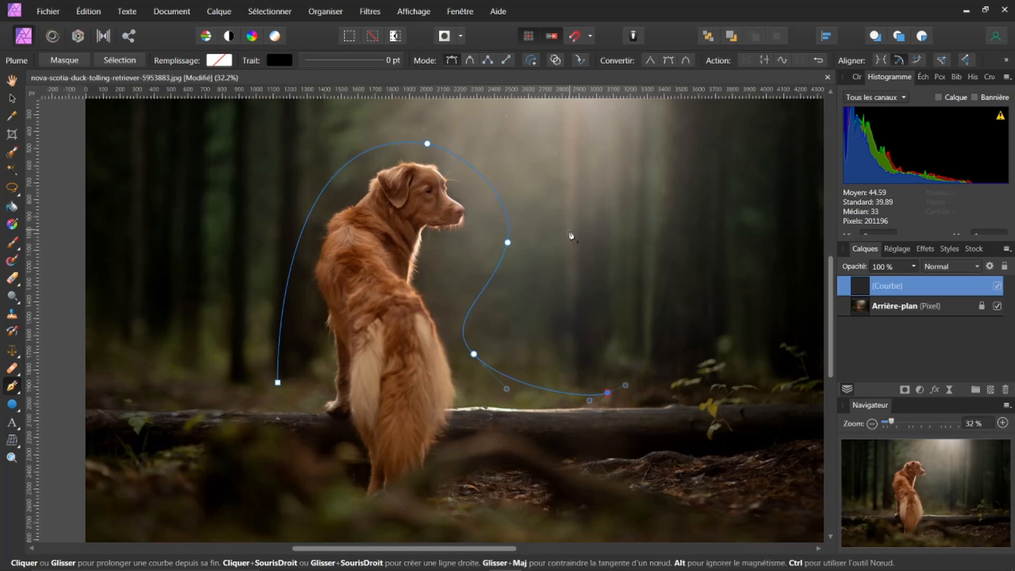
pyautogui.moveTo(508, 243); pyautogui.dragTo(494, 239)
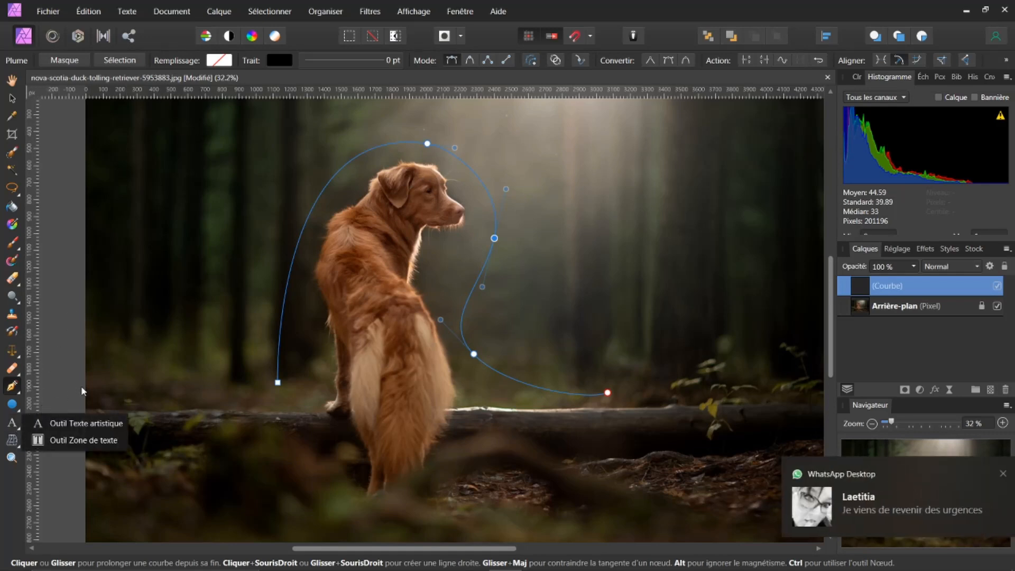
# Convert the curve to a text path with the Artistic Text tool, starting the text partway up the arc behind the dog's back
pyautogui.click(12, 423)
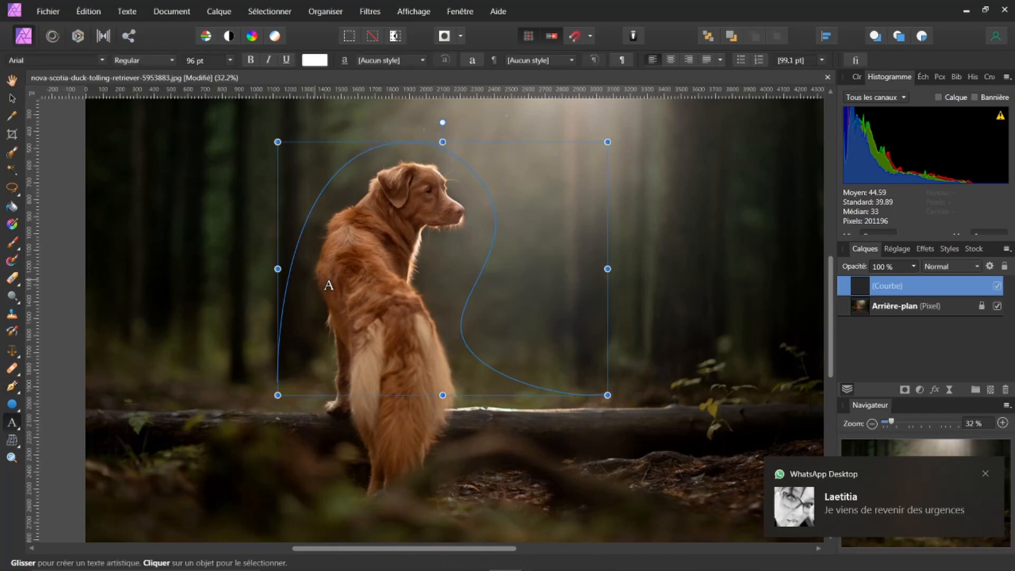
pyautogui.scroll(1, 323, 280)
pyautogui.scroll(3, 324, 280)
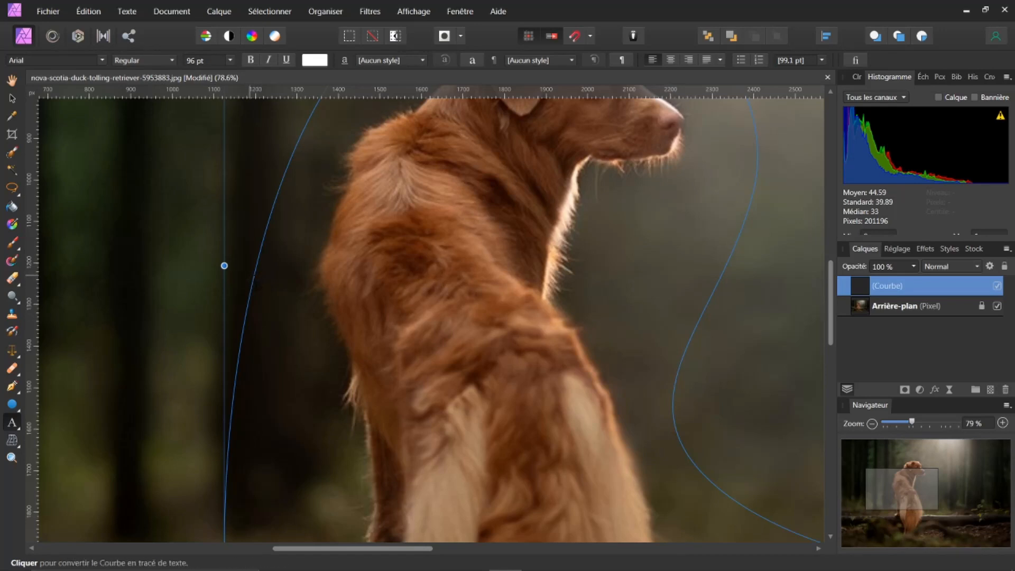
pyautogui.click(254, 281)
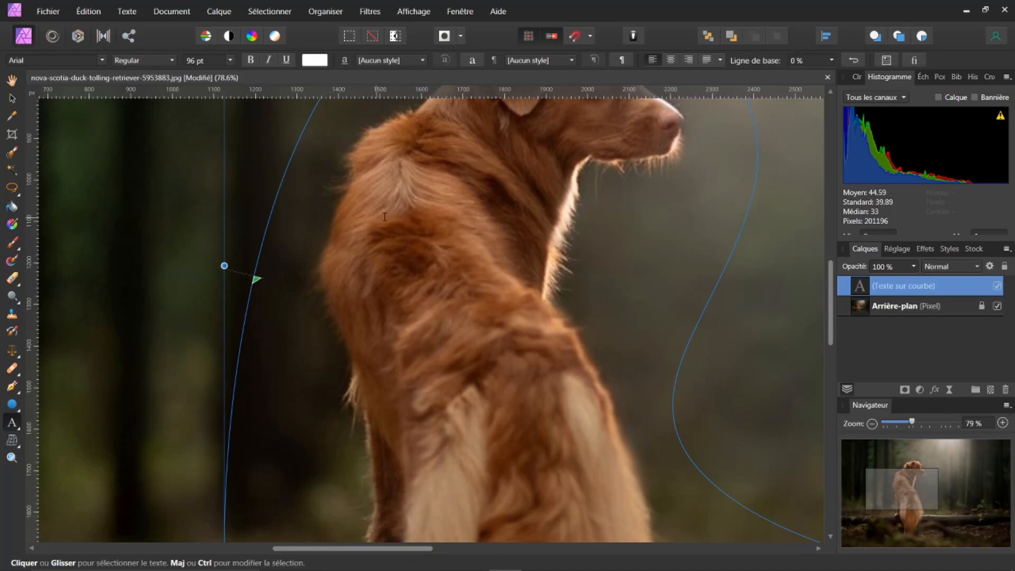
pyautogui.scroll(-5, 429, 200)
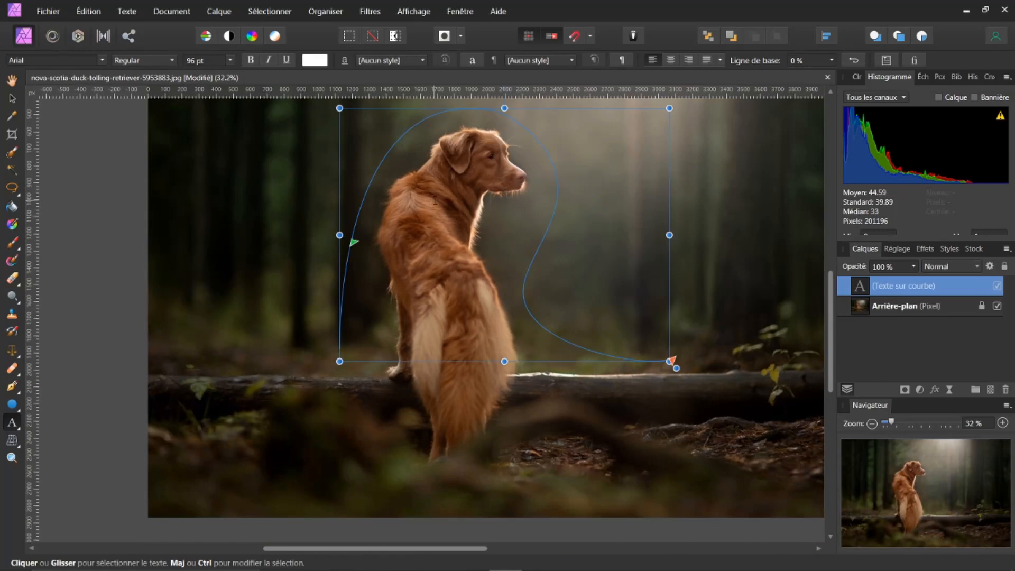
# Enter filler text beginning "lkjlsjdfls" along the curve until it passes over the dog's head and beyond the muzzle, and finish text editing
pyautogui.write('lkjlsjdfls')
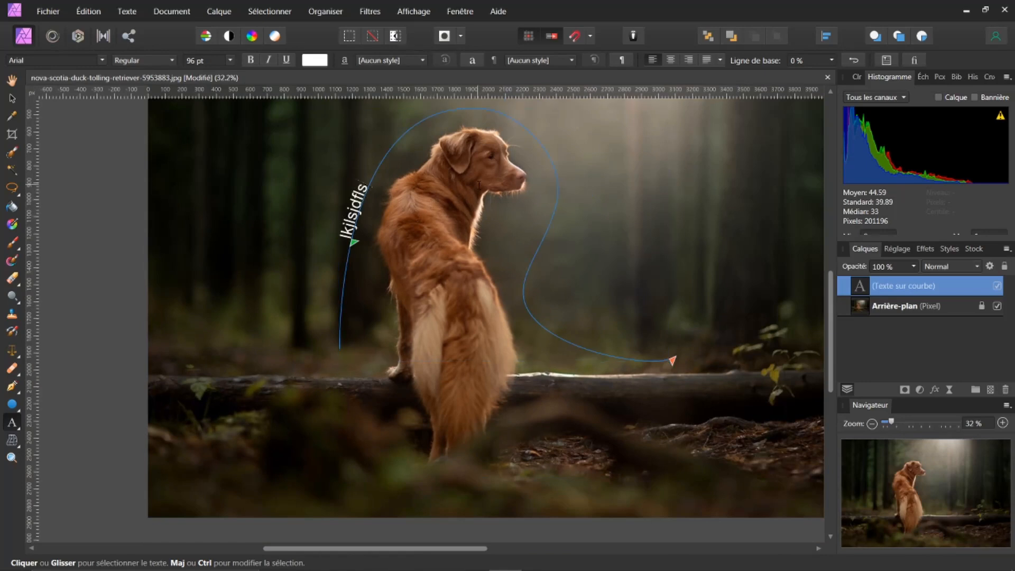
pyautogui.write('jdlkjsljflsjfksjldfjfklsd')
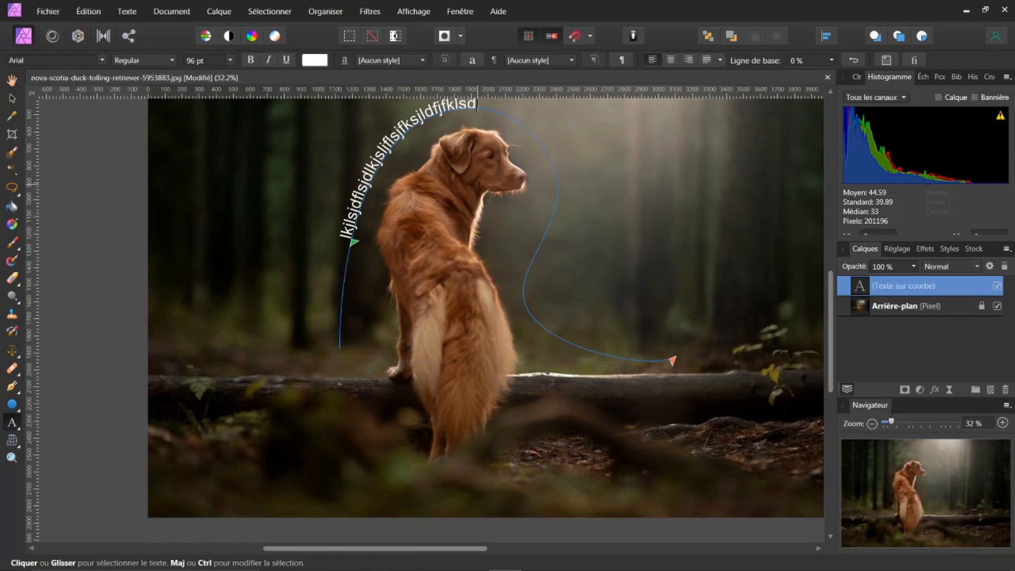
pyautogui.write('jfkjslkjflksjdljlsjfljsf')
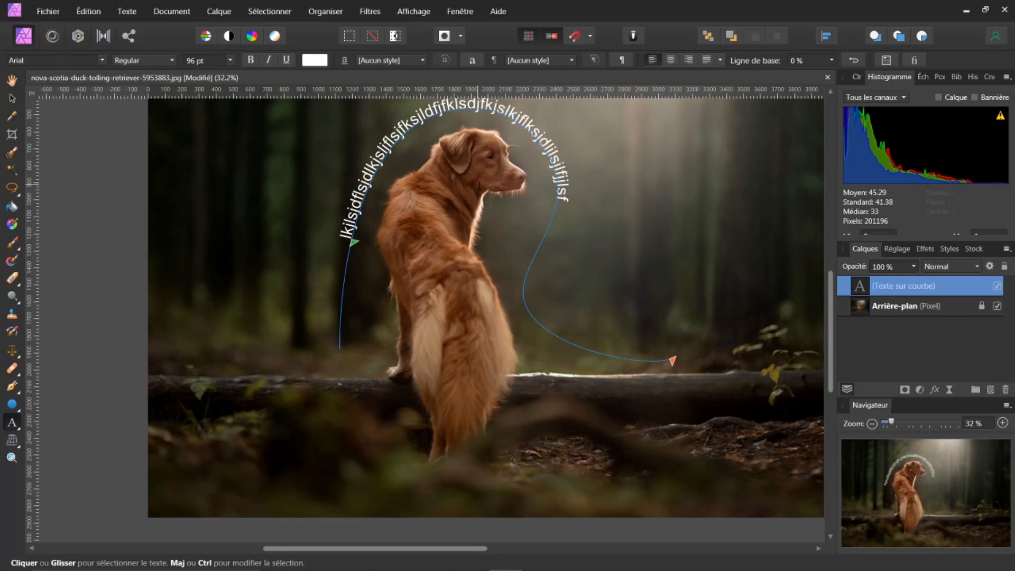
pyautogui.press('Escape')
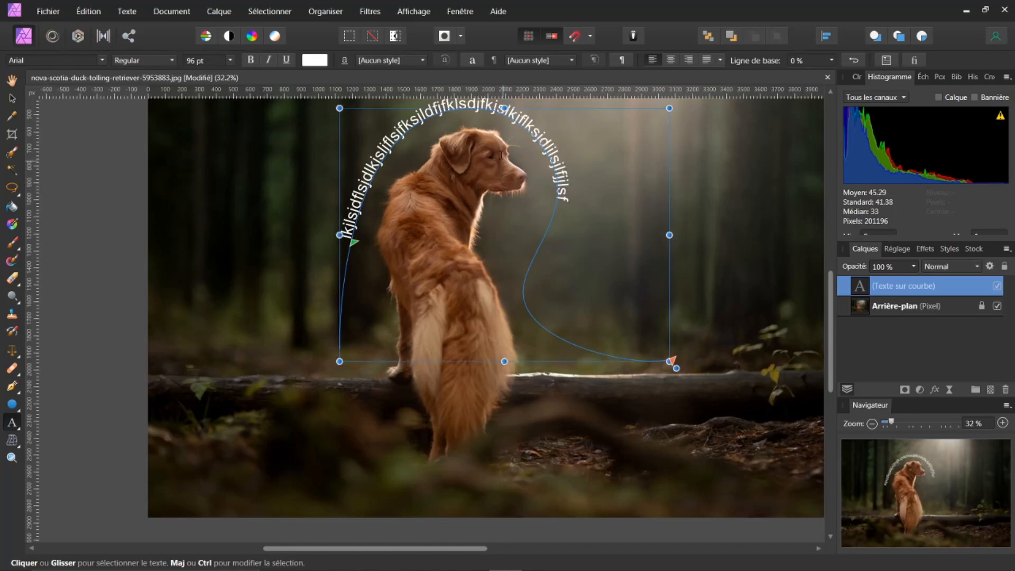
# Reshape the text curve in front of the dog's muzzle by adjusting the node's lower handle and moving the node slightly up and outward
pyautogui.click(12, 387)
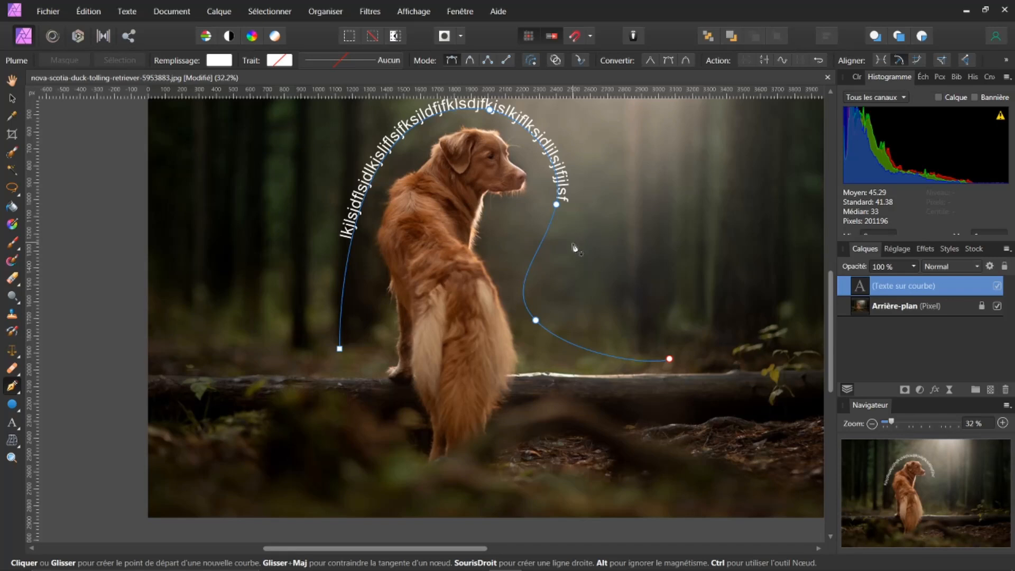
pyautogui.press('ctrl')
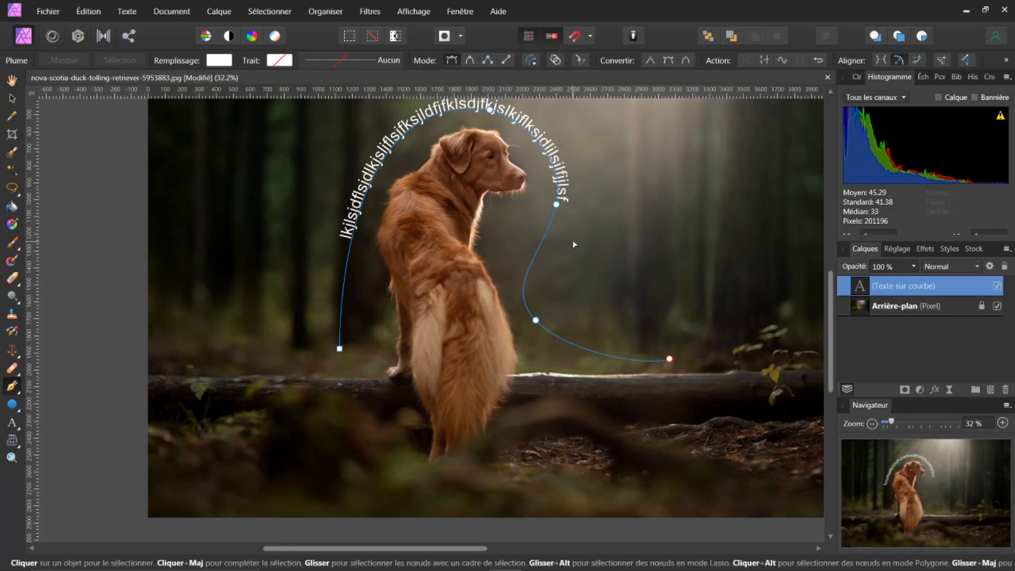
pyautogui.click(554, 205)
pyautogui.moveTo(545, 256)
pyautogui.mouseDown()
pyautogui.moveTo(544, 268)
pyautogui.moveTo(526, 236)
pyautogui.moveTo(550, 259)
pyautogui.moveTo(554, 288)
pyautogui.moveTo(551, 257)
pyautogui.mouseUp()
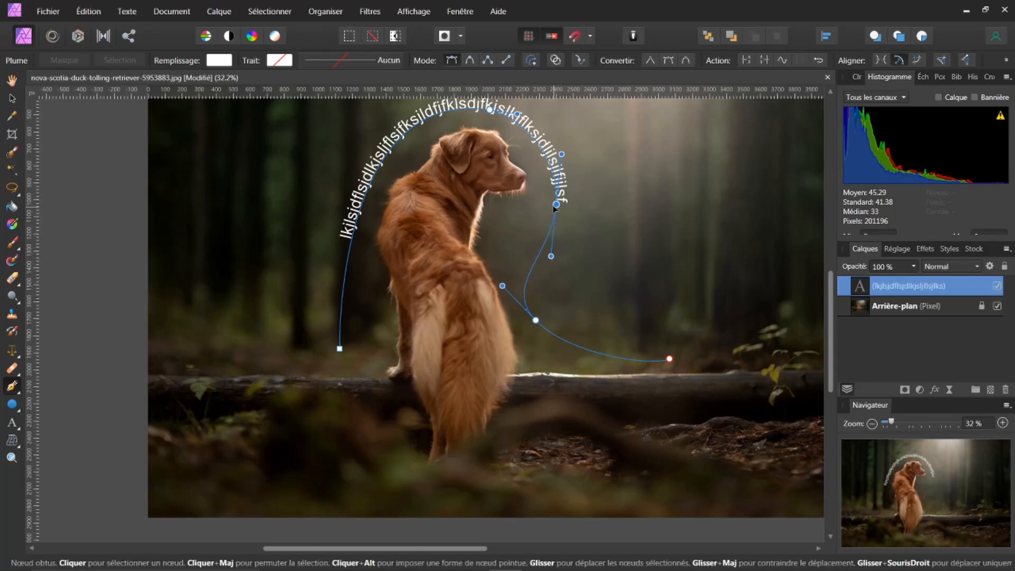
pyautogui.moveTo(556, 214); pyautogui.dragTo(558, 197)
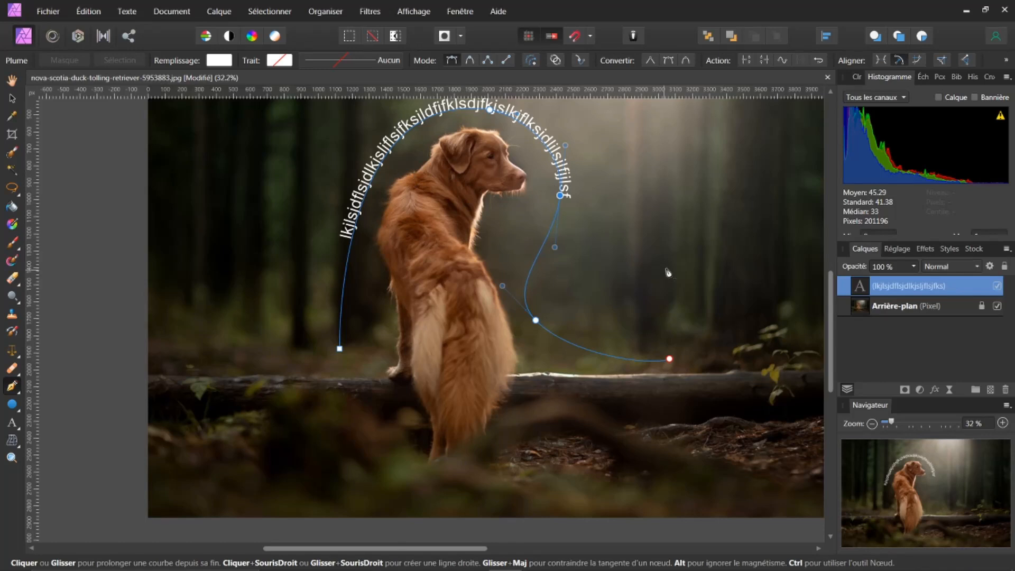
pyautogui.scroll(4, 831, 294)
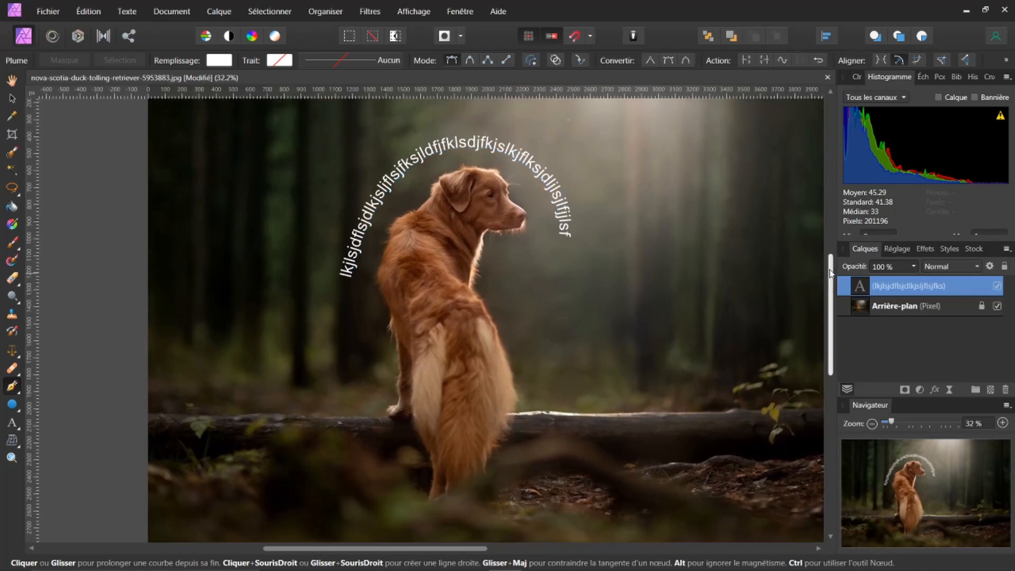
# Shift the whole curved text slightly left over the dog with the Move tool, and select the Arrière-plan layer
pyautogui.click(11, 423)
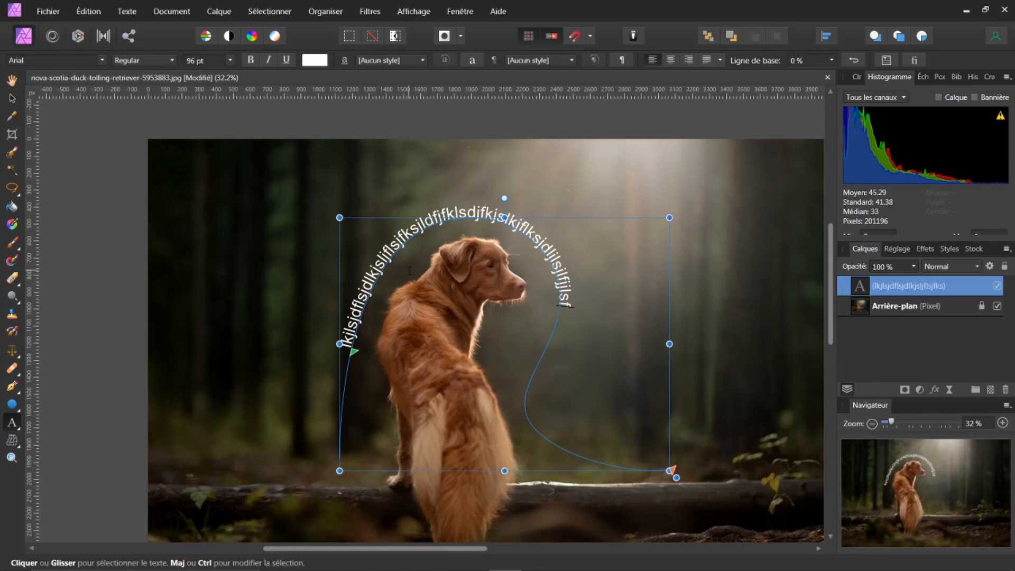
pyautogui.click(12, 99)
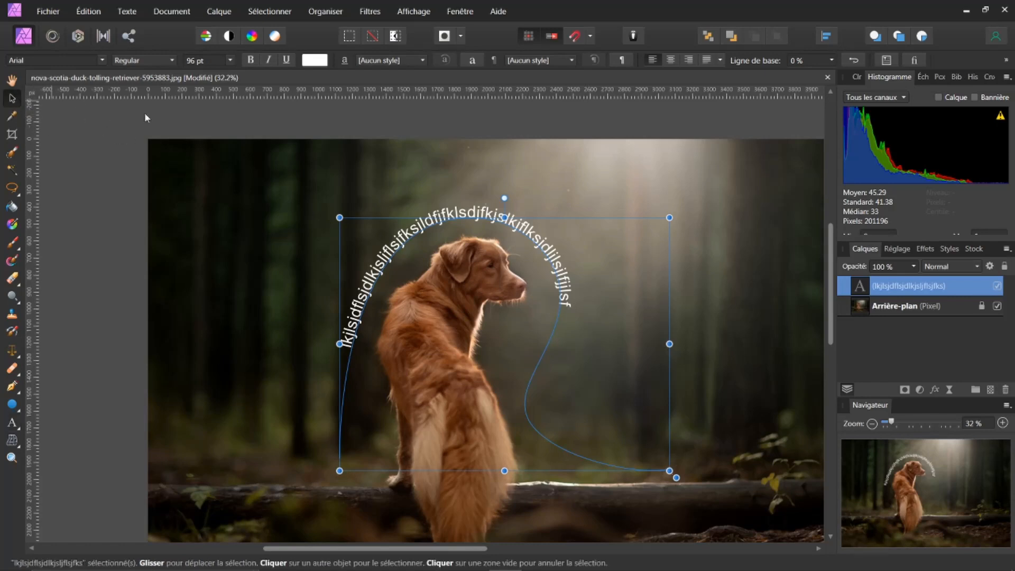
pyautogui.moveTo(421, 277); pyautogui.dragTo(416, 277)
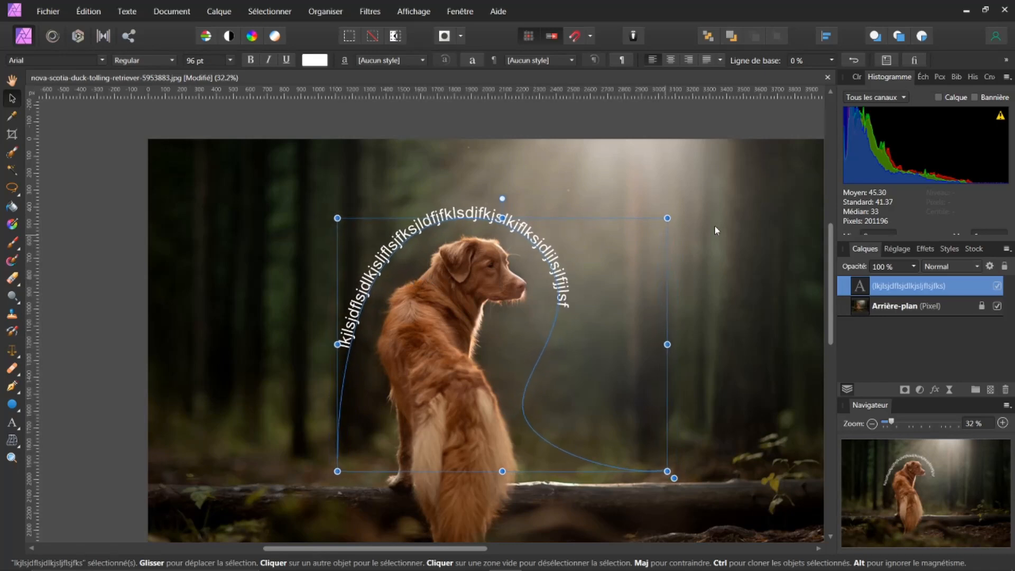
pyautogui.click(882, 303)
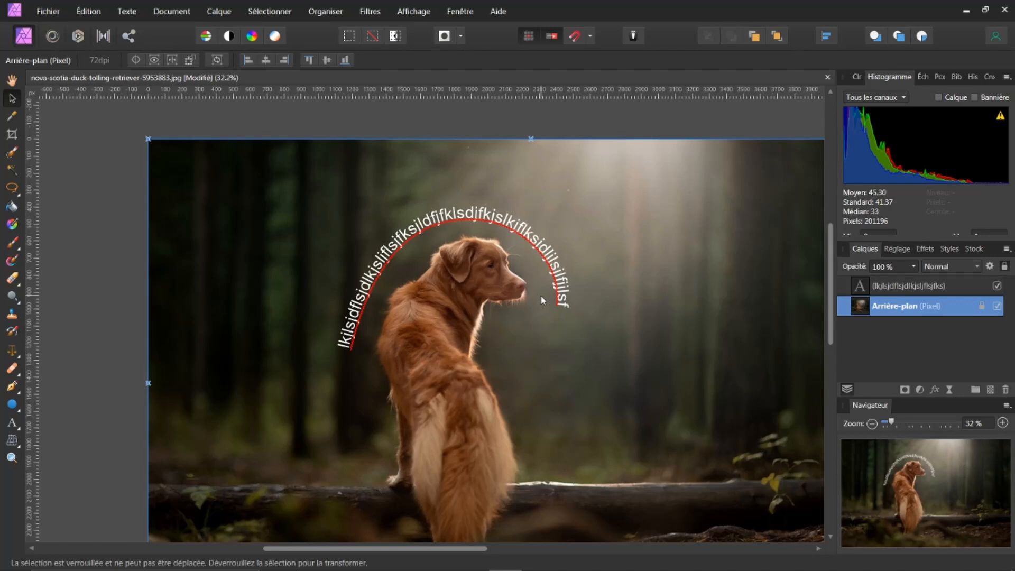
# Delete the curved text layer, leaving only the Arrière-plan photo layer in the document
pyautogui.moveTo(829, 275); pyautogui.dragTo(829, 292)
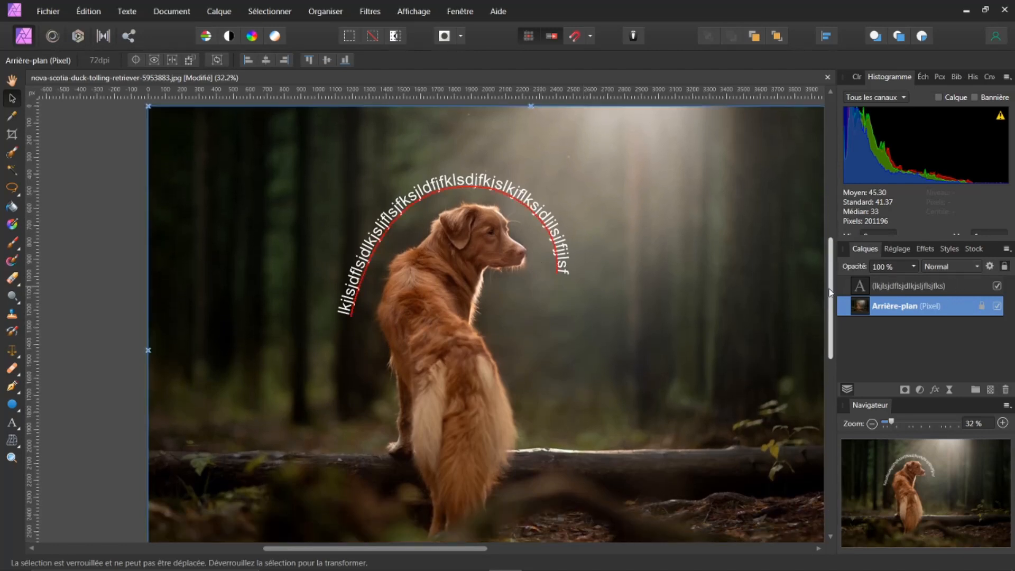
pyautogui.scroll(-1, 683, 316)
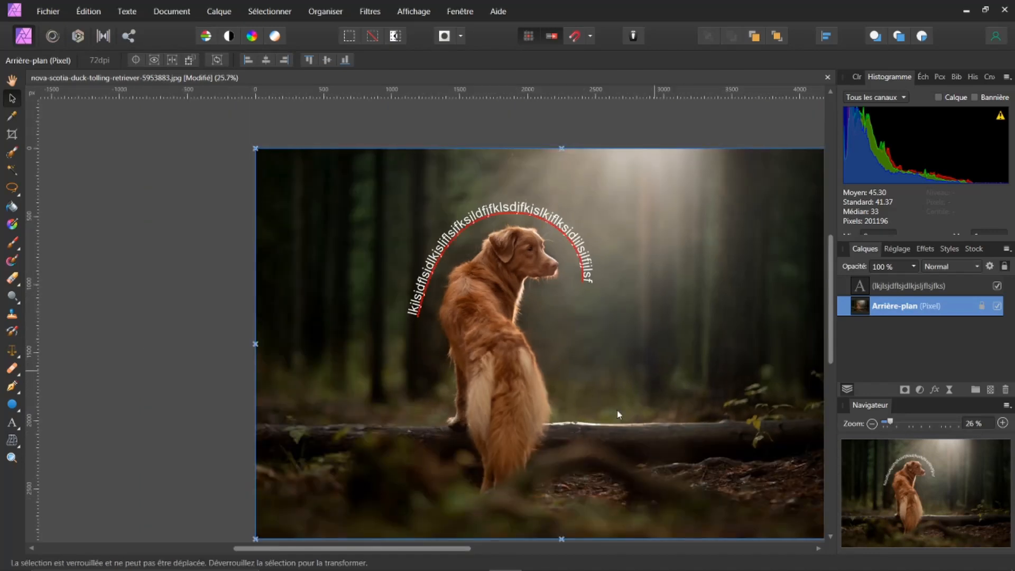
pyautogui.moveTo(445, 546); pyautogui.dragTo(488, 548)
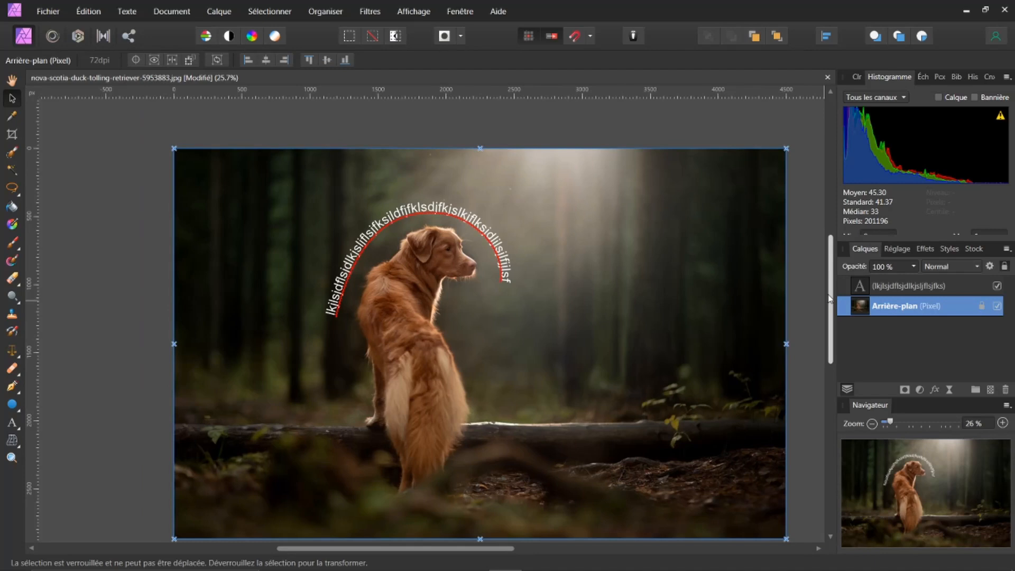
pyautogui.moveTo(831, 301); pyautogui.dragTo(831, 313)
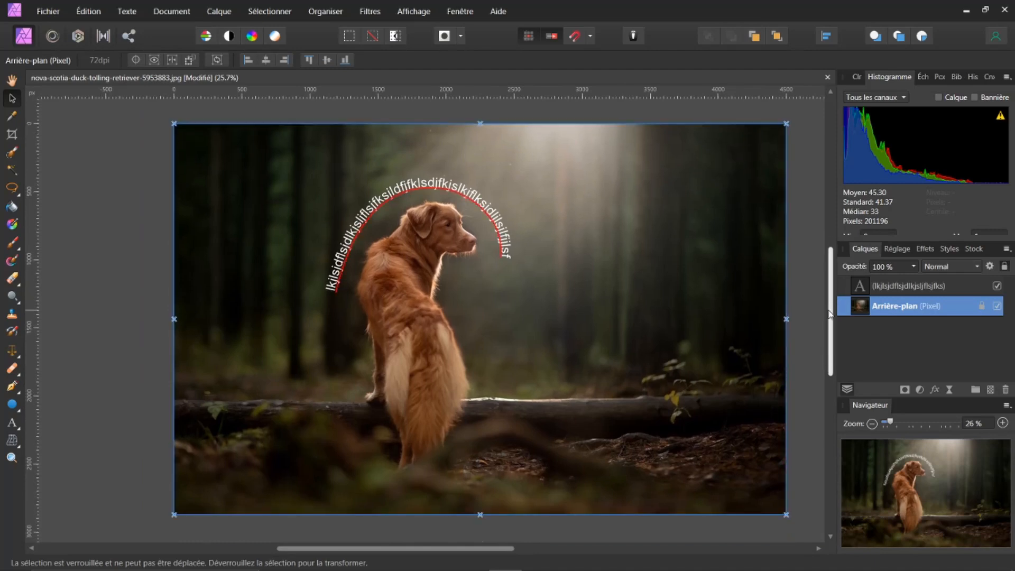
pyautogui.click(909, 291)
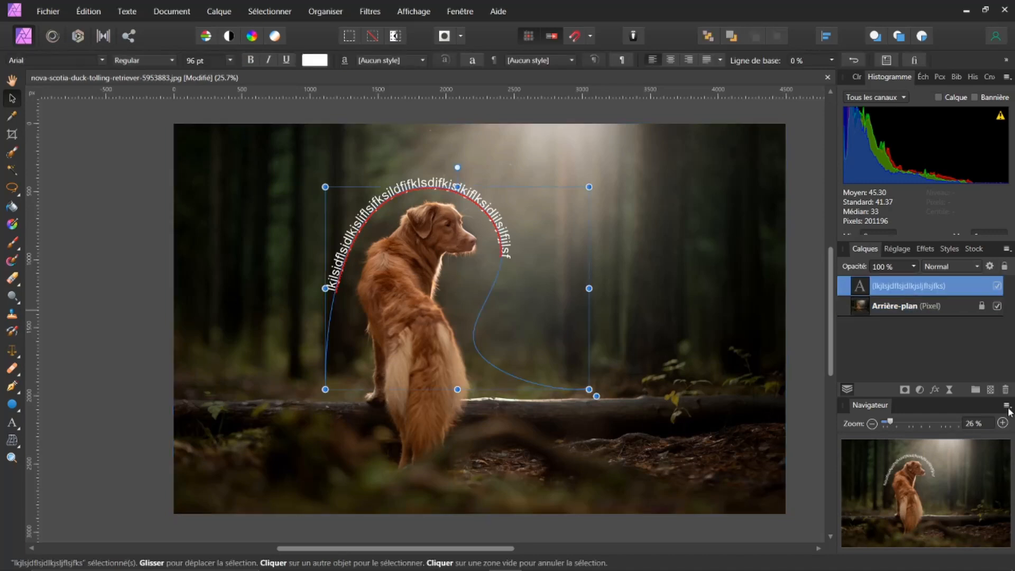
pyautogui.click(1005, 389)
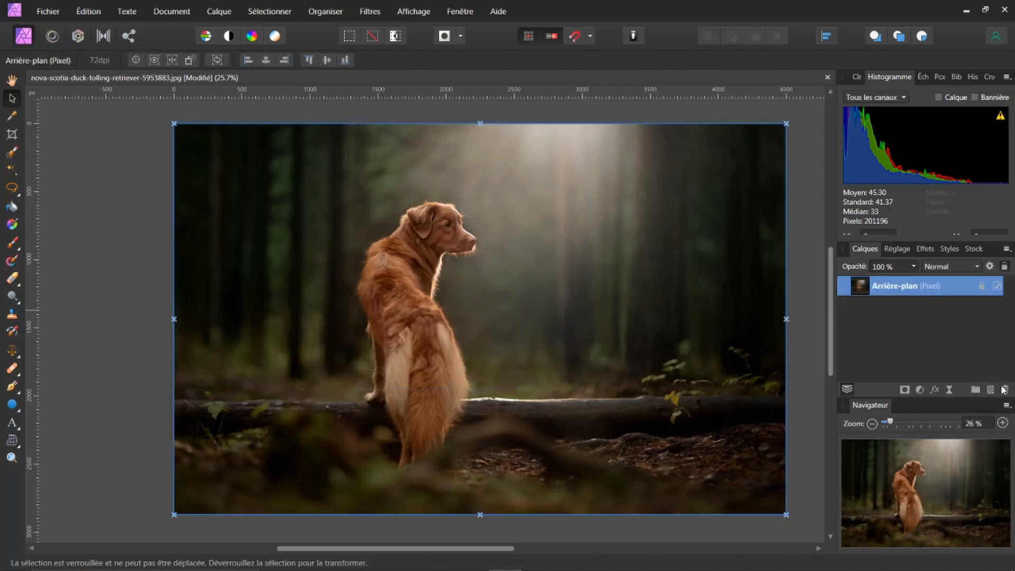